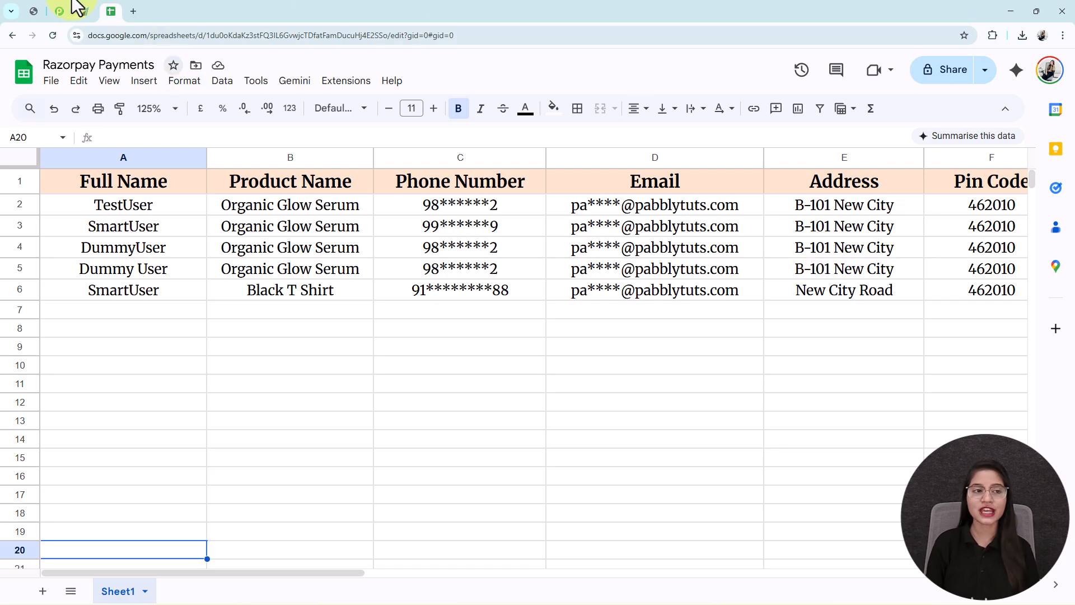
- Open the Pabbly Connect website in a new browser tab and dismiss the lifetime offer popup
left_click(56, 11)
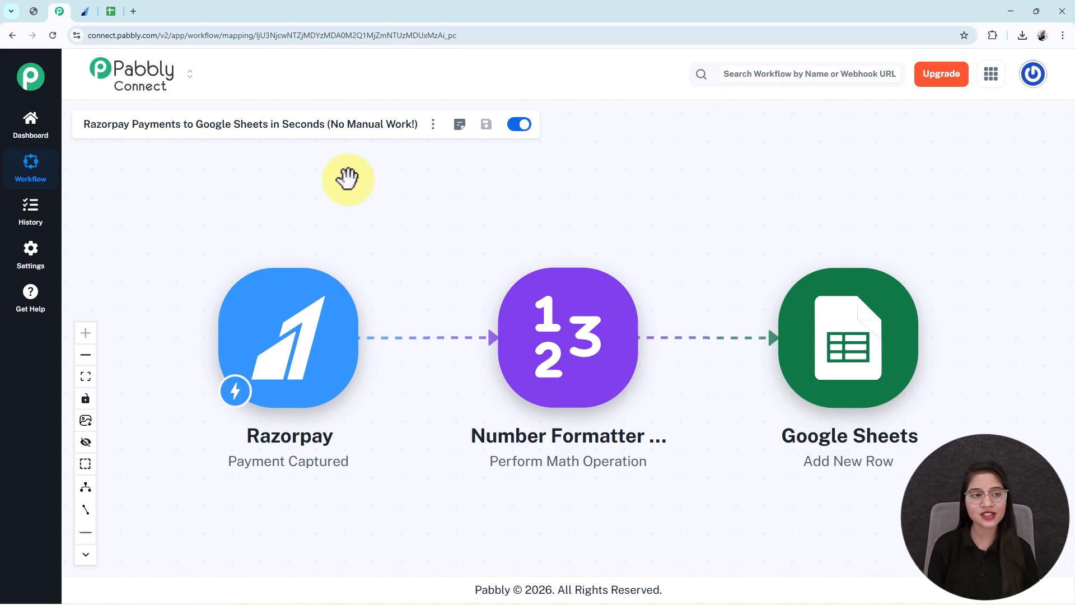
left_click(135, 12)
type("pab")
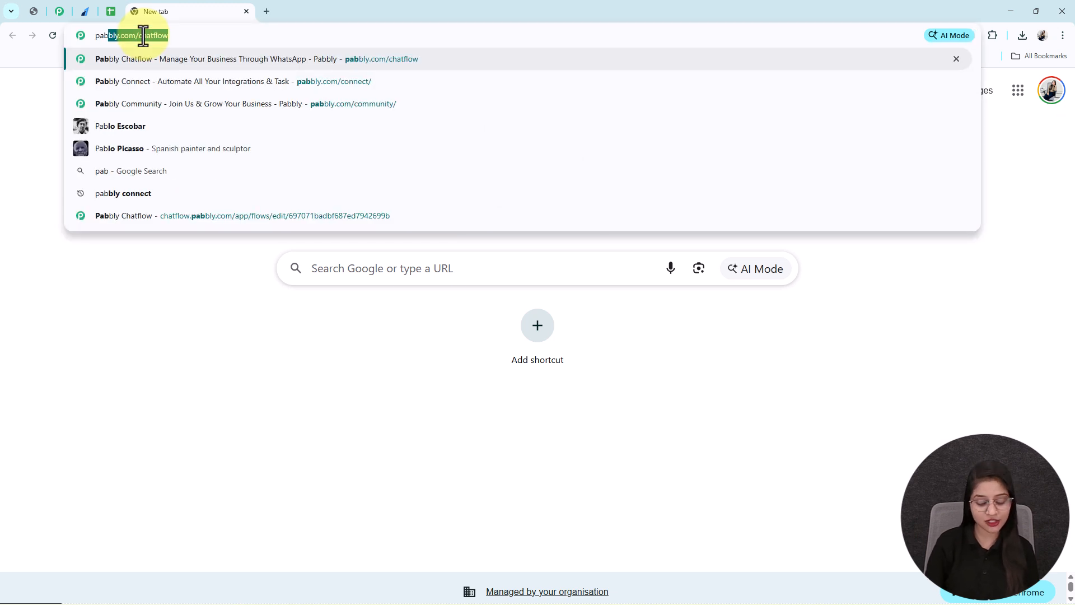
key("Down")
key("Return")
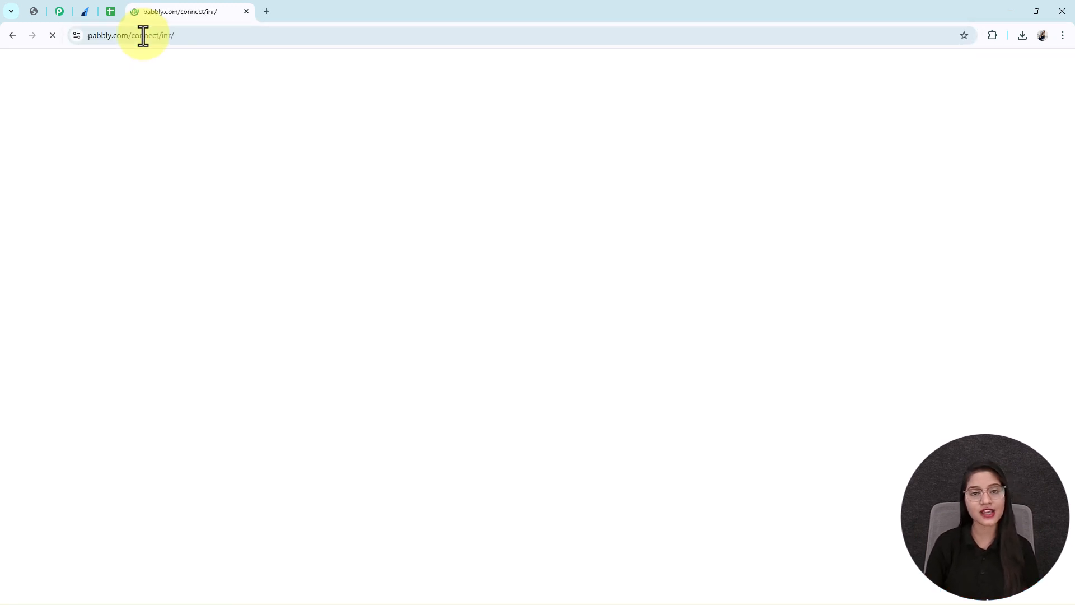
middle_click(84, 187)
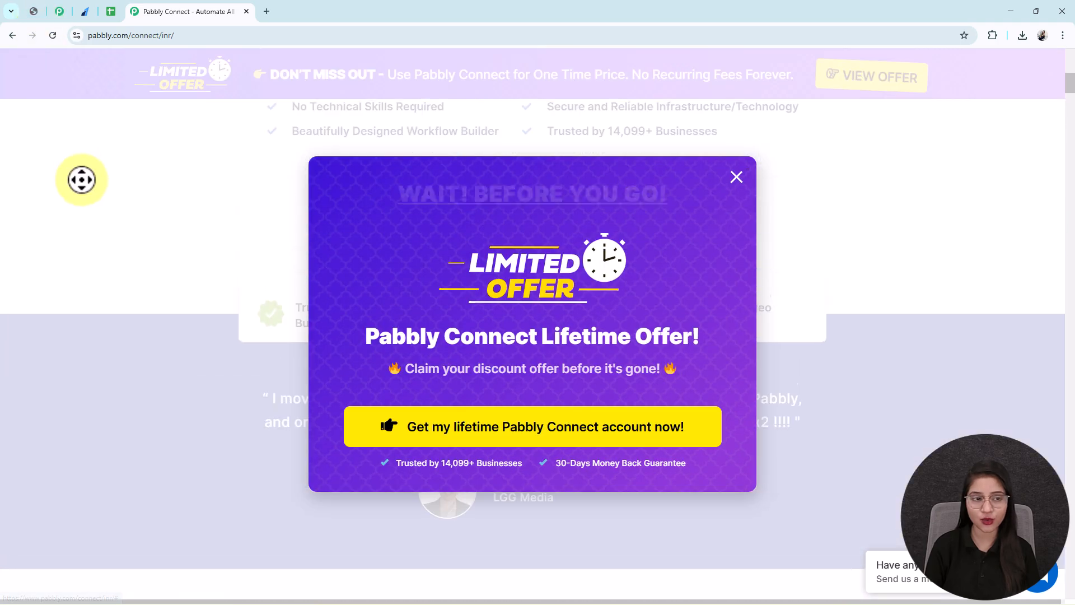
left_click(737, 177)
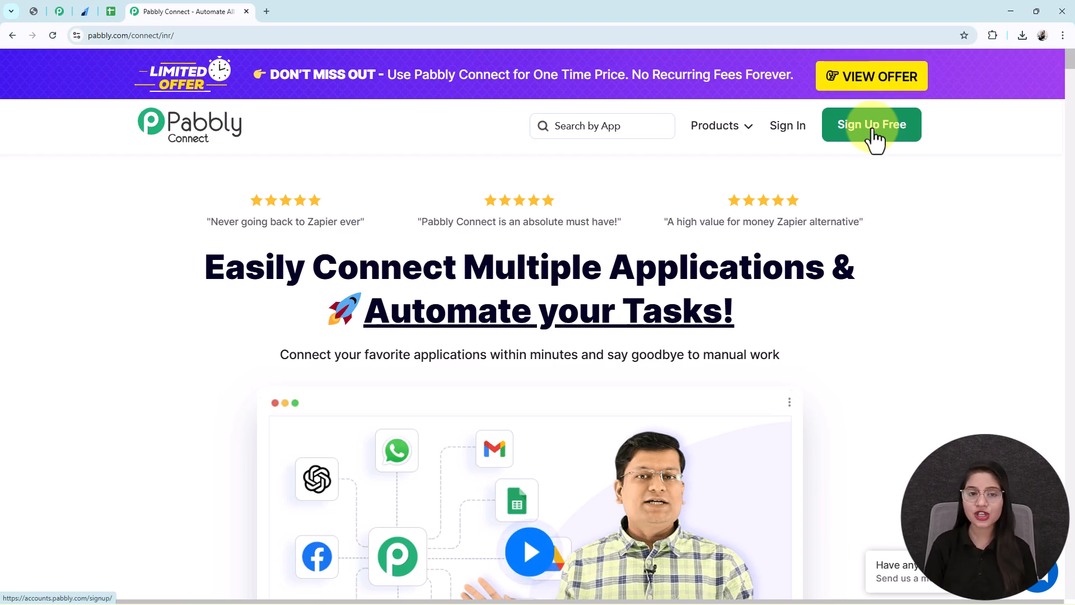
- Go to the existing-user sign-in and open the Pabbly Connect application from the list of Pabbly apps
left_click(791, 137)
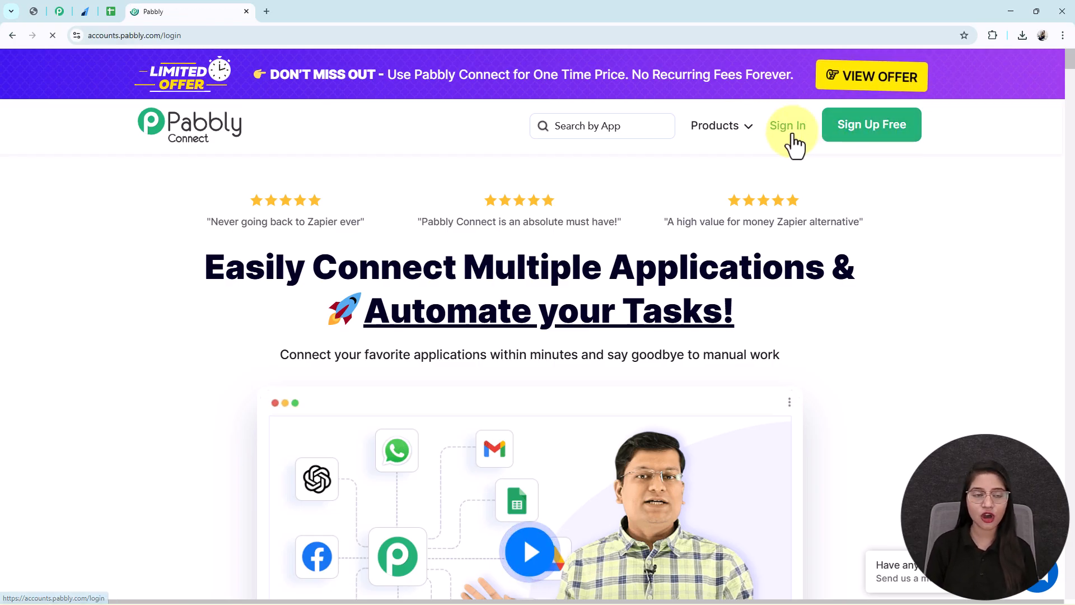
left_click_drag(259, 158, 58, 149)
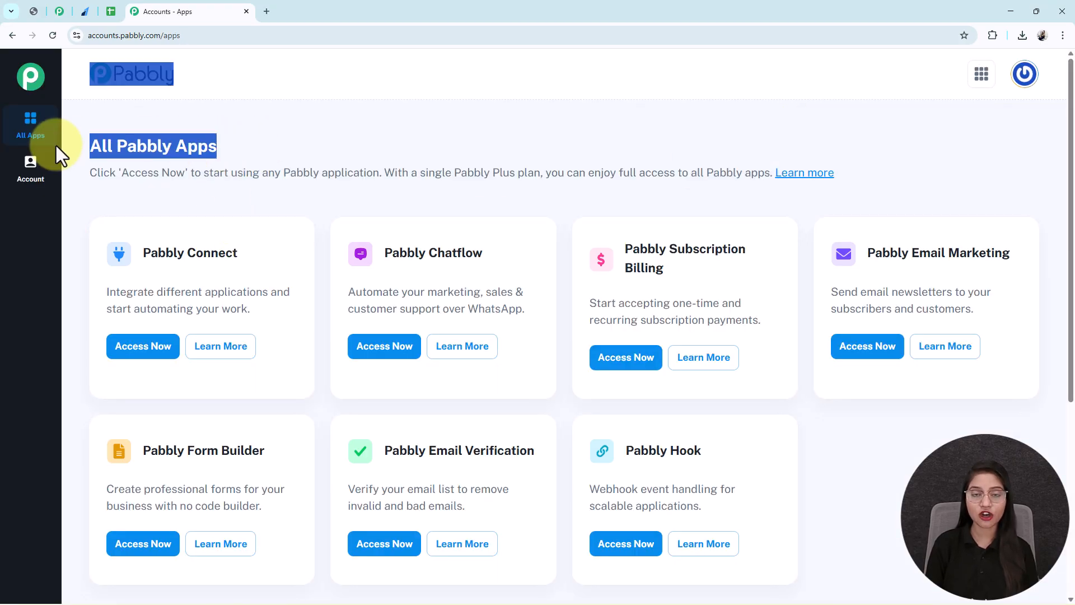
left_click_drag(238, 253, 145, 253)
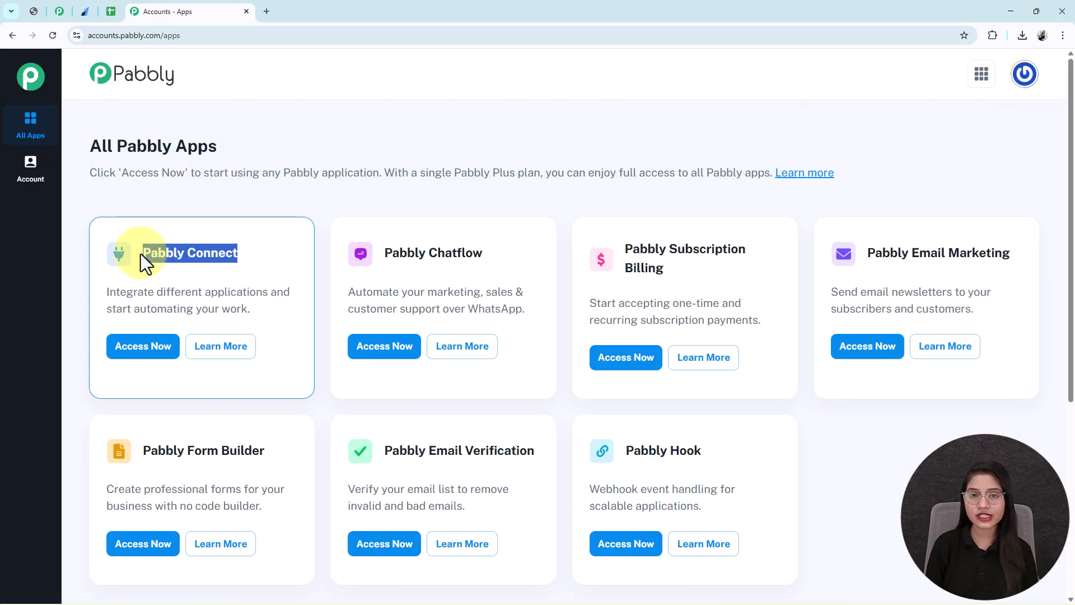
left_click(150, 359)
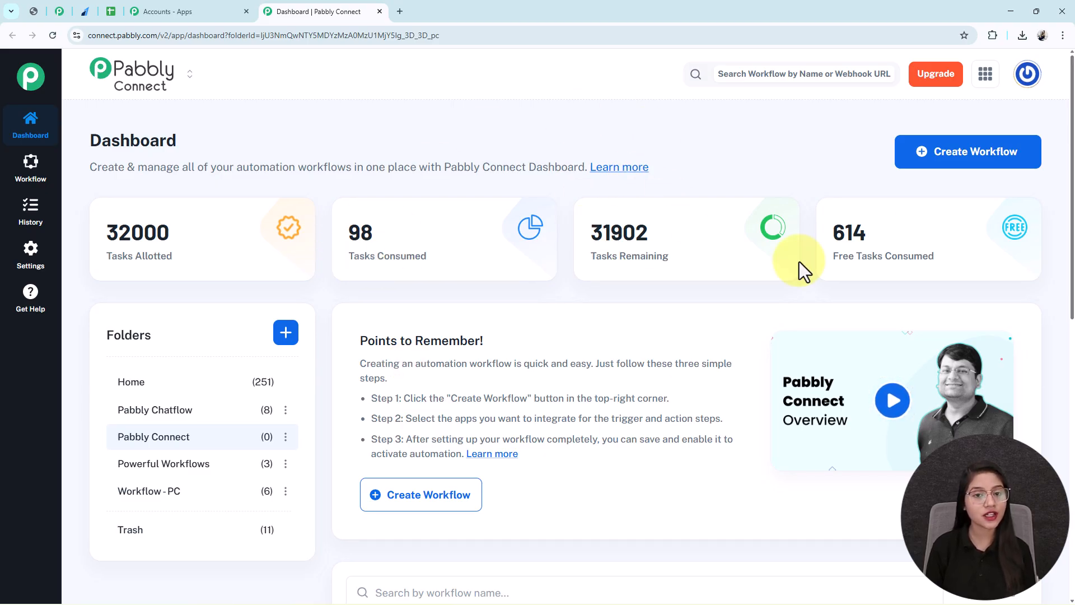
- Start creating a new workflow with the New (Beta) workflow builder
left_click(947, 162)
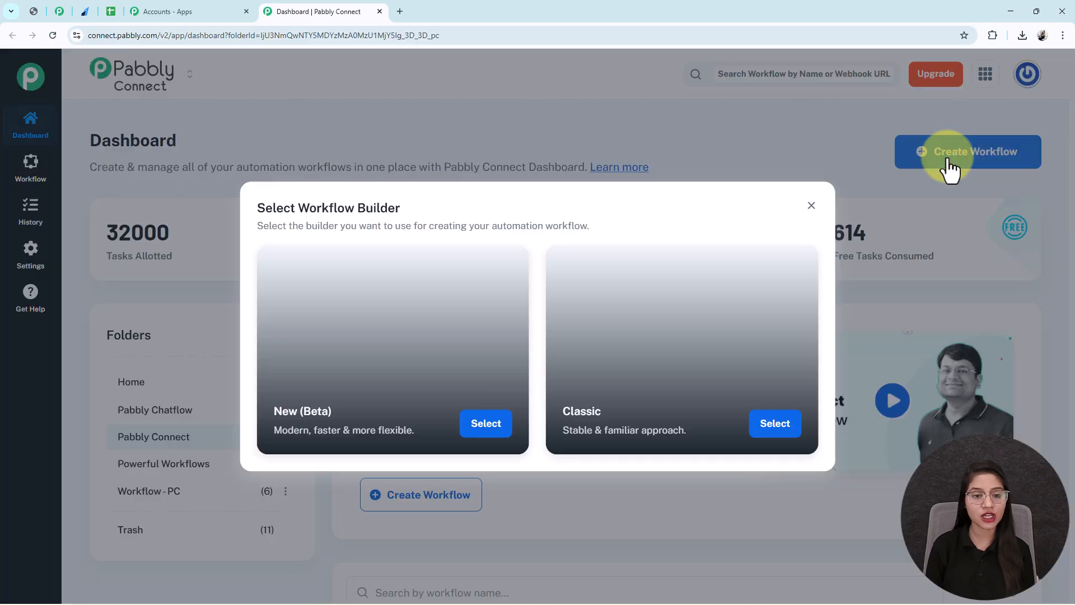
left_click_drag(406, 209, 245, 213)
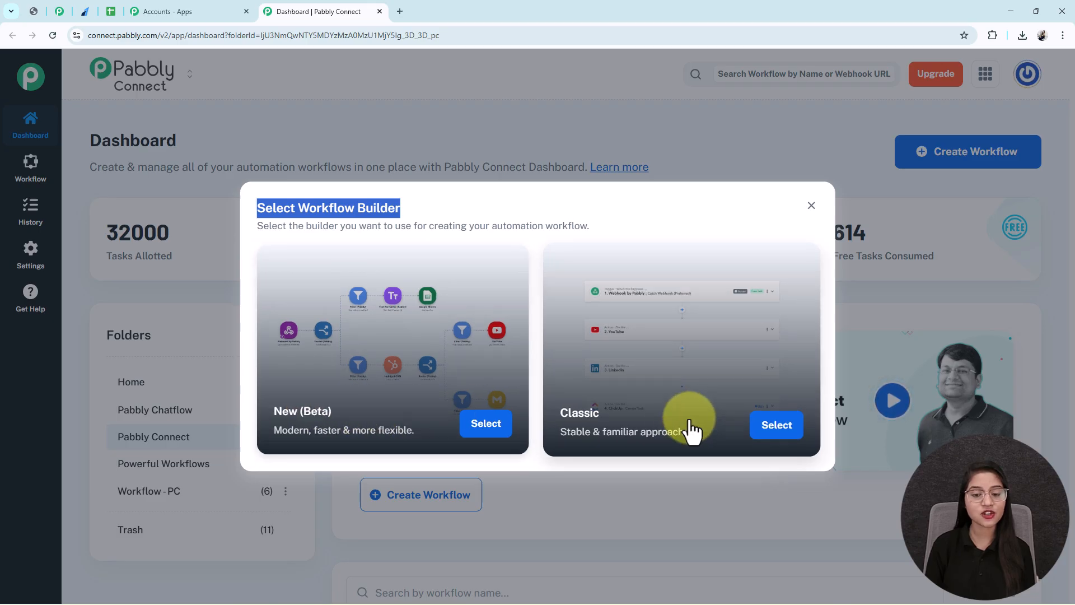
left_click(303, 302)
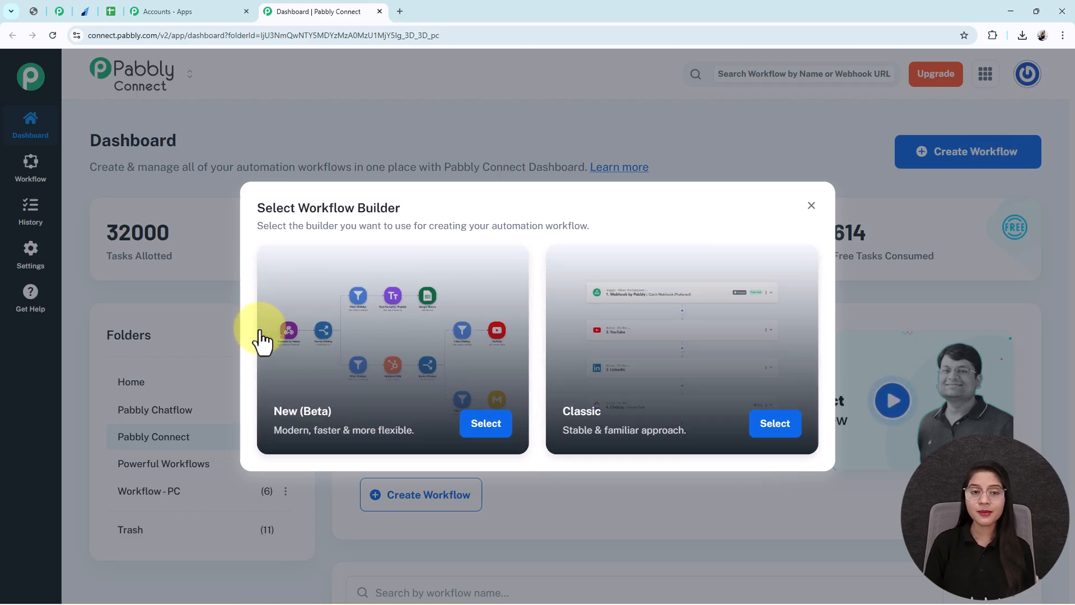
left_click(492, 433)
- Name the workflow "Razorpay Payments to Google Sheets in Seconds (No Manual Work!)" and create it in the Pabbly Connect folder
key("ctrl+a")
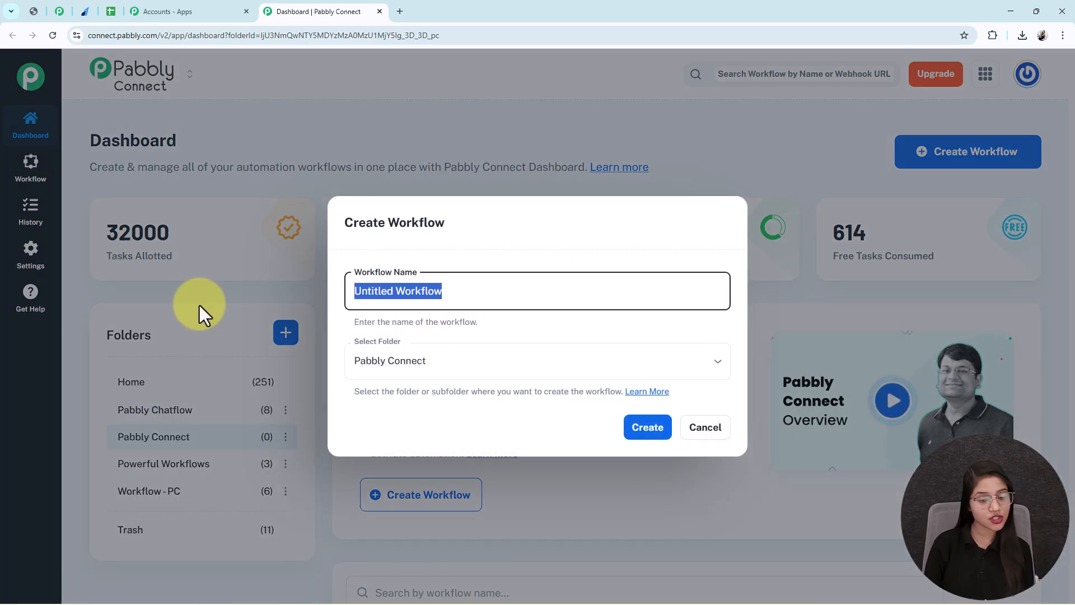
type("Razorpay Payments to Google Sheets in Seconds (No Manual Work!)")
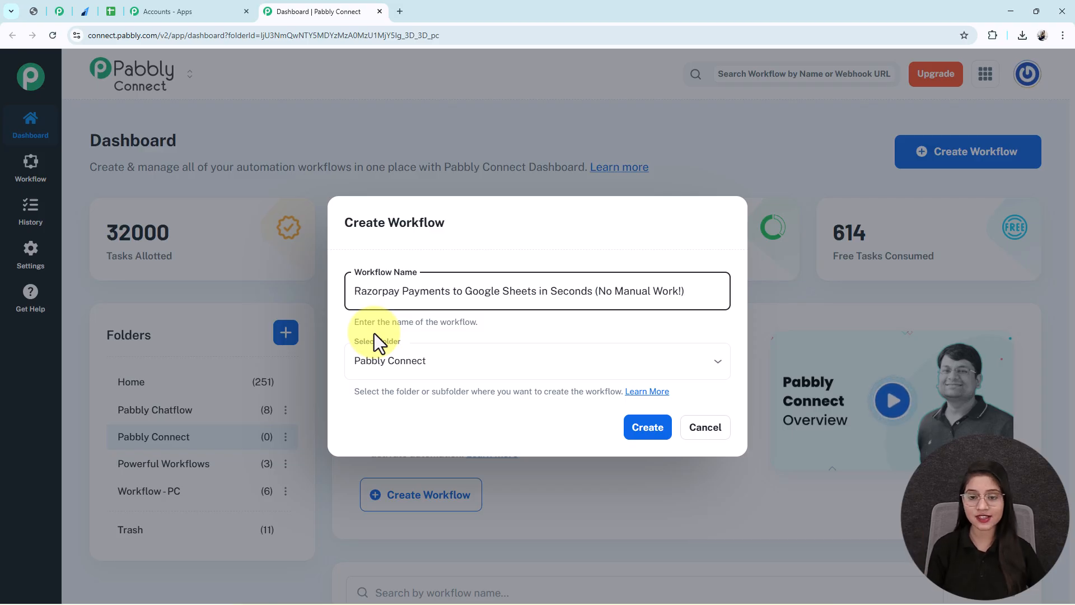
left_click(521, 363)
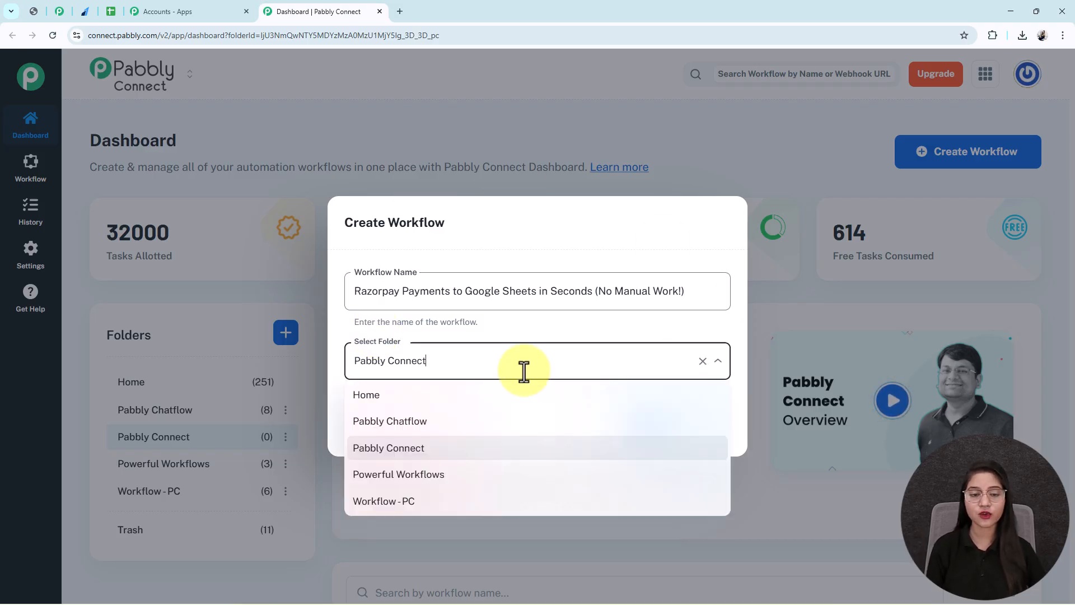
left_click(419, 450)
left_click(648, 440)
left_click(648, 429)
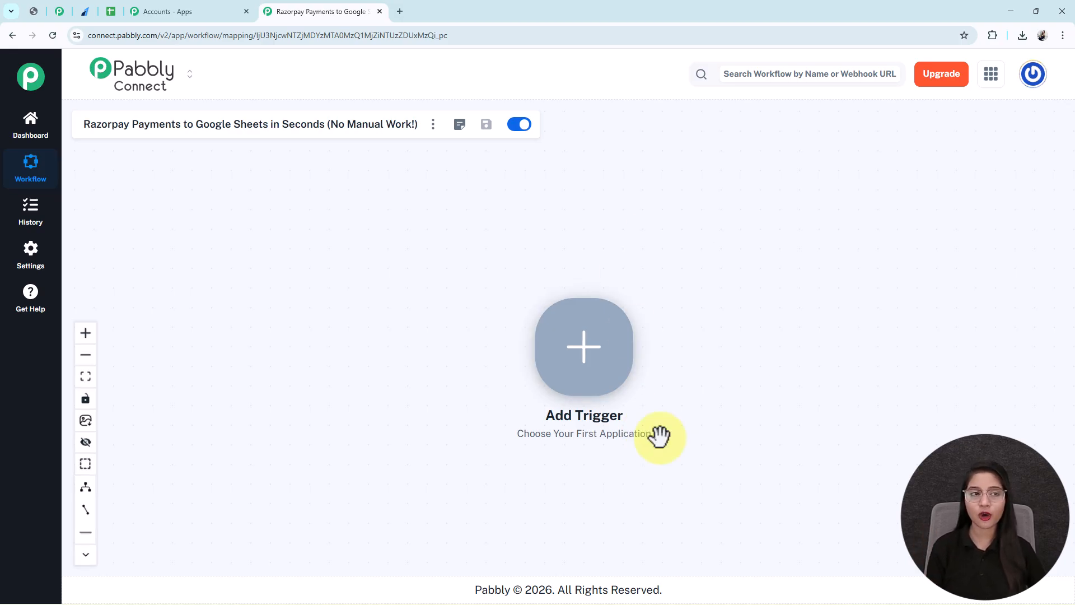
- Review the payment fields on the Black T-shirt Razorpay page and the columns of the Razorpay Payments spreadsheet
left_click(85, 11)
scroll(546, 307, "down", 1)
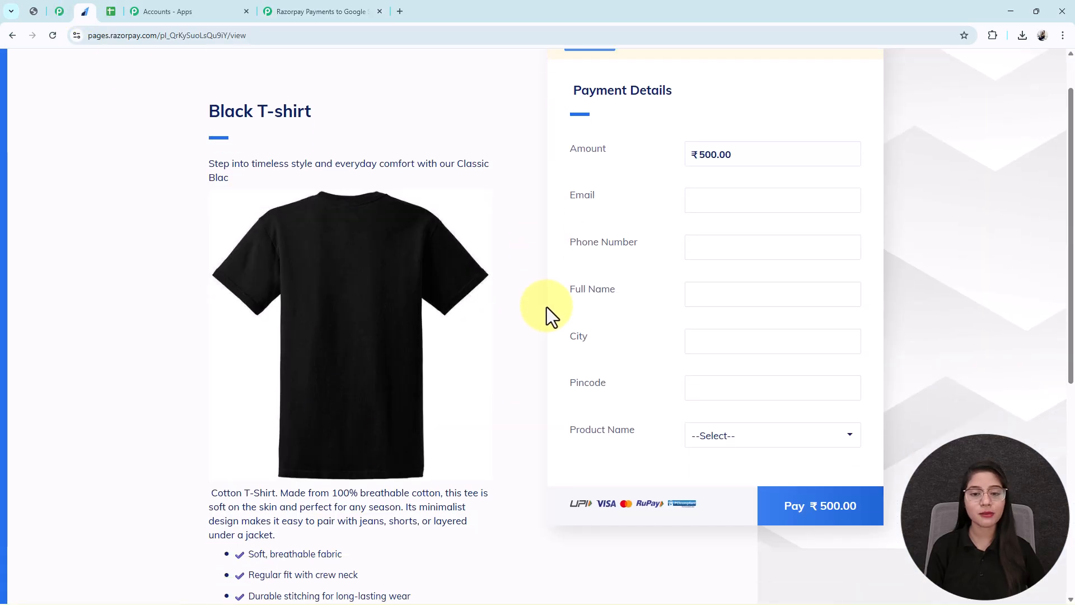
scroll(547, 307, "up", 2)
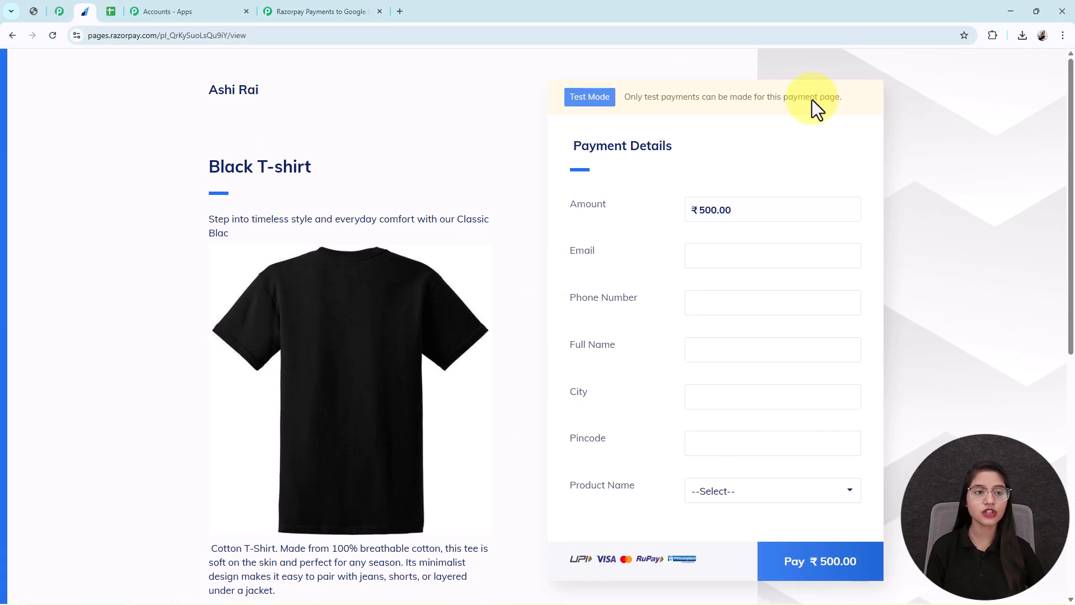
left_click(111, 12)
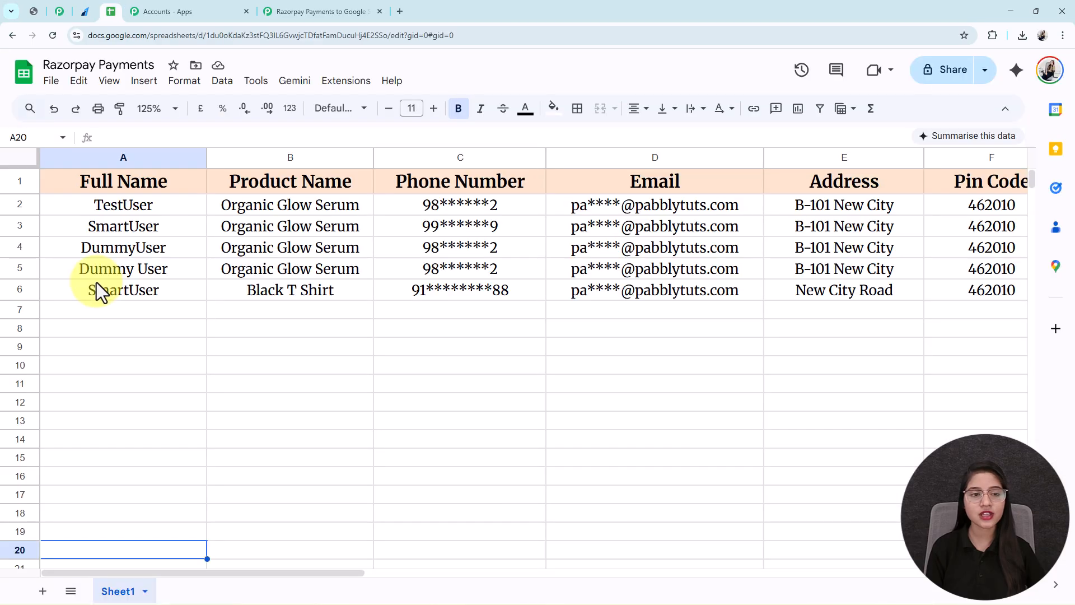
- Return to the new Pabbly Connect workflow and set its trigger to Razorpay with the Payment Captured event
left_click(293, 11)
left_click(603, 386)
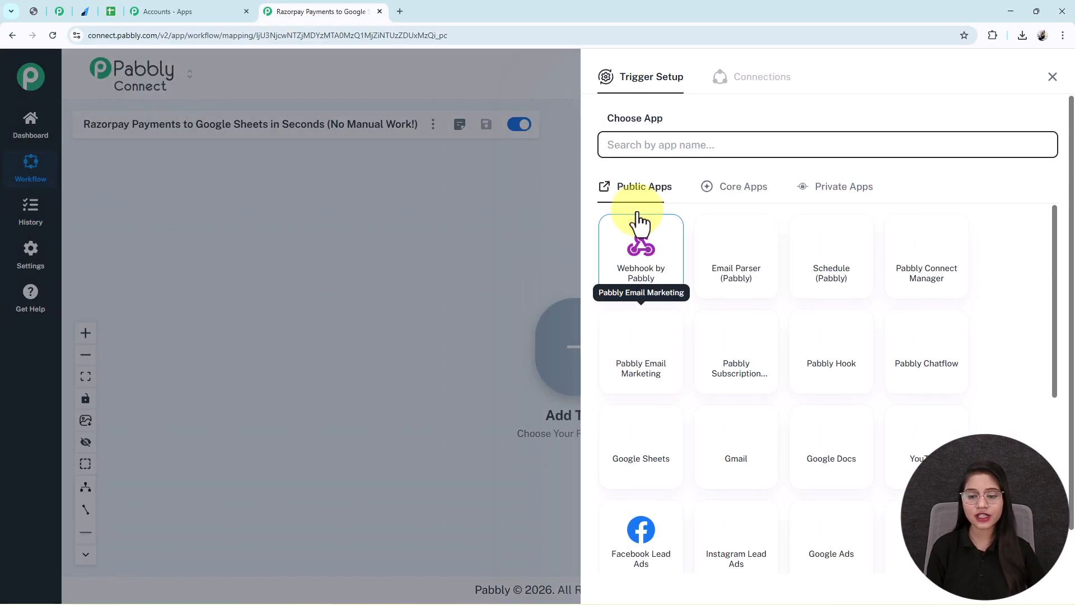
scroll(857, 506, "down", 4)
left_click(858, 507)
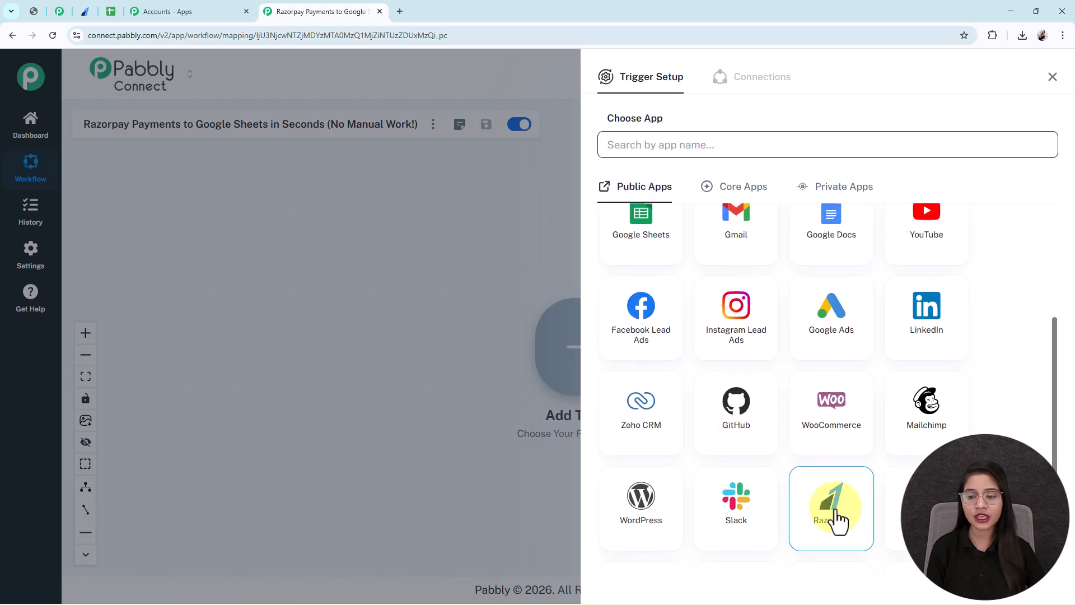
left_click(632, 197)
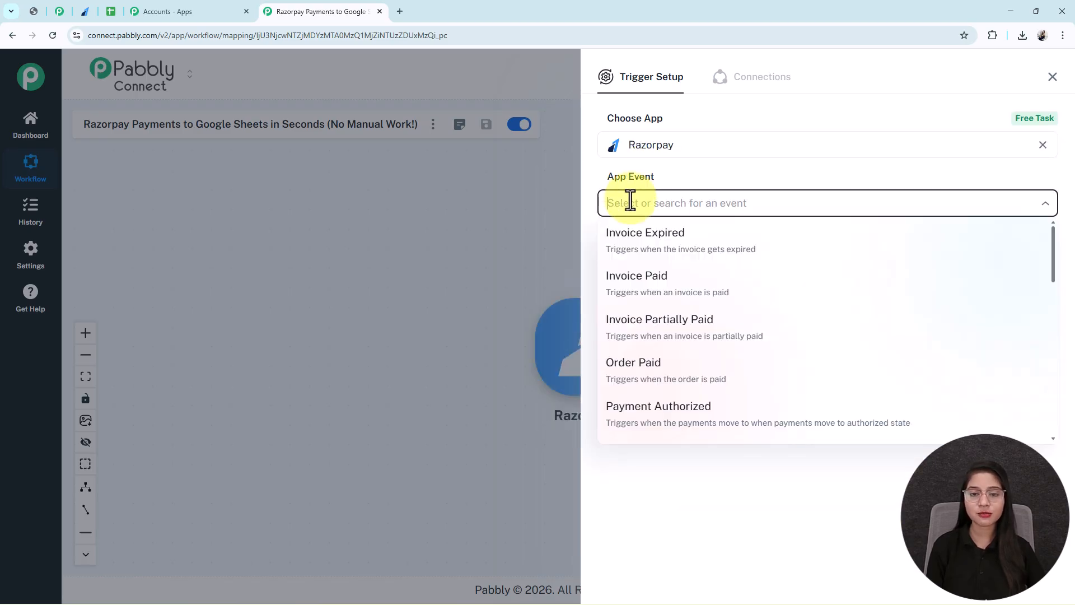
scroll(647, 423, "down", 1)
left_click(641, 412)
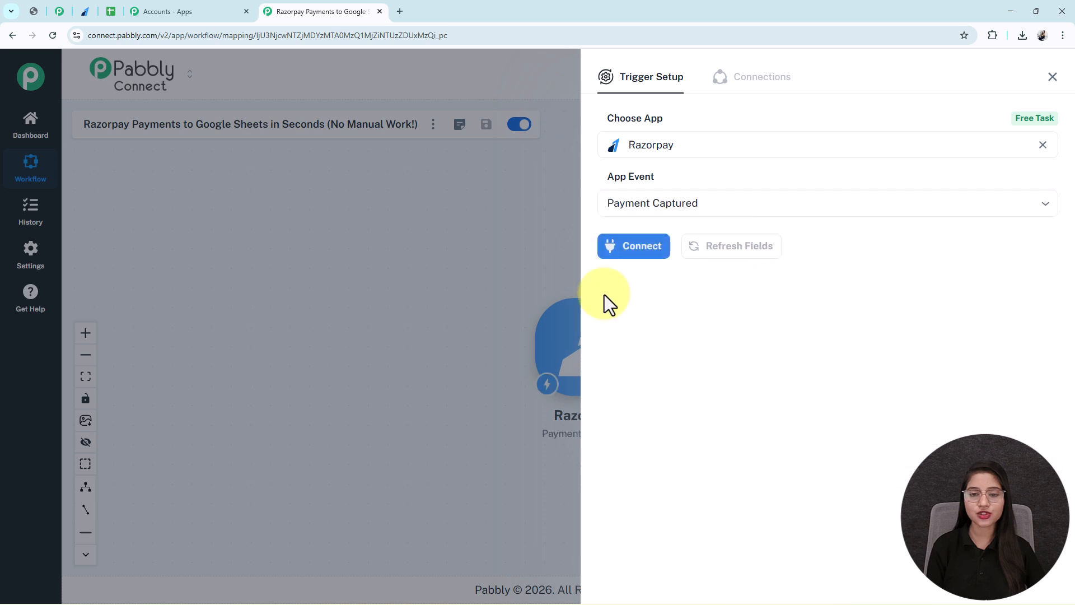
- Connect the Razorpay trigger, read its setup instructions and copy the generated webhook URL
left_click(615, 251)
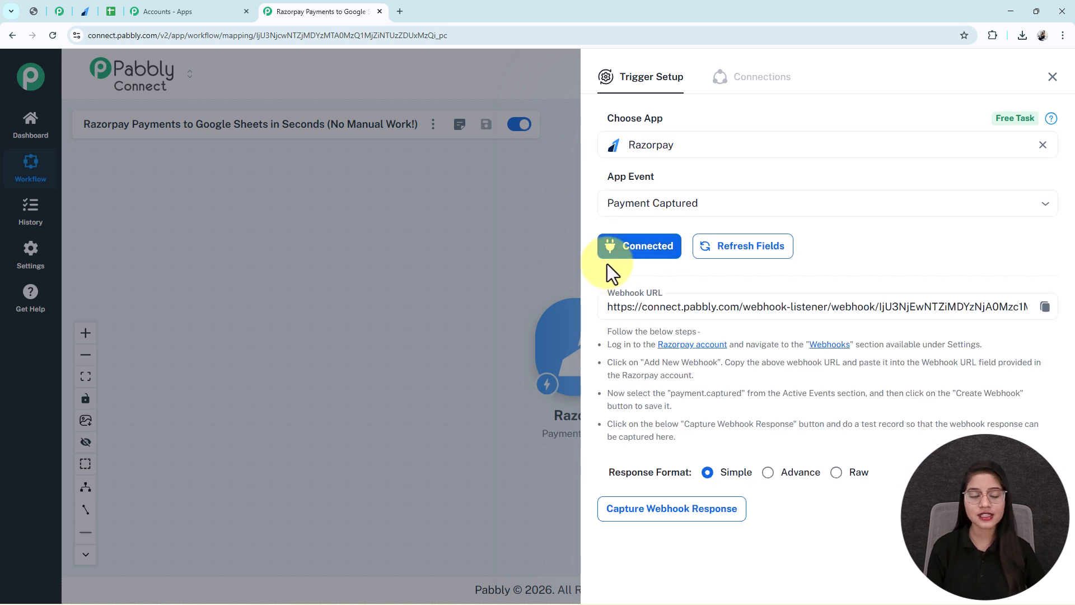
left_click_drag(607, 329, 825, 428)
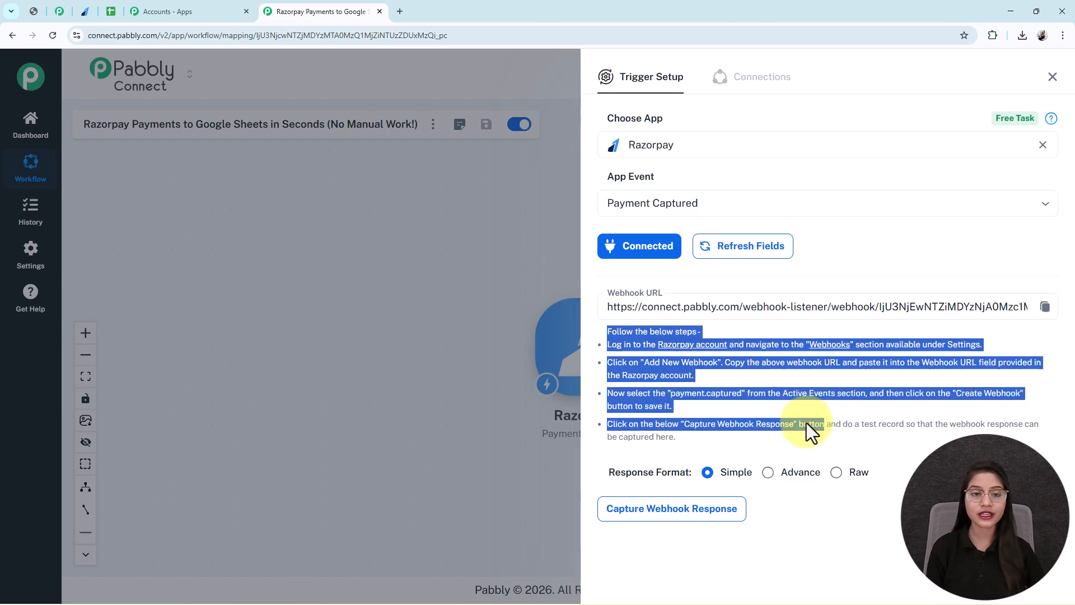
left_click(806, 423)
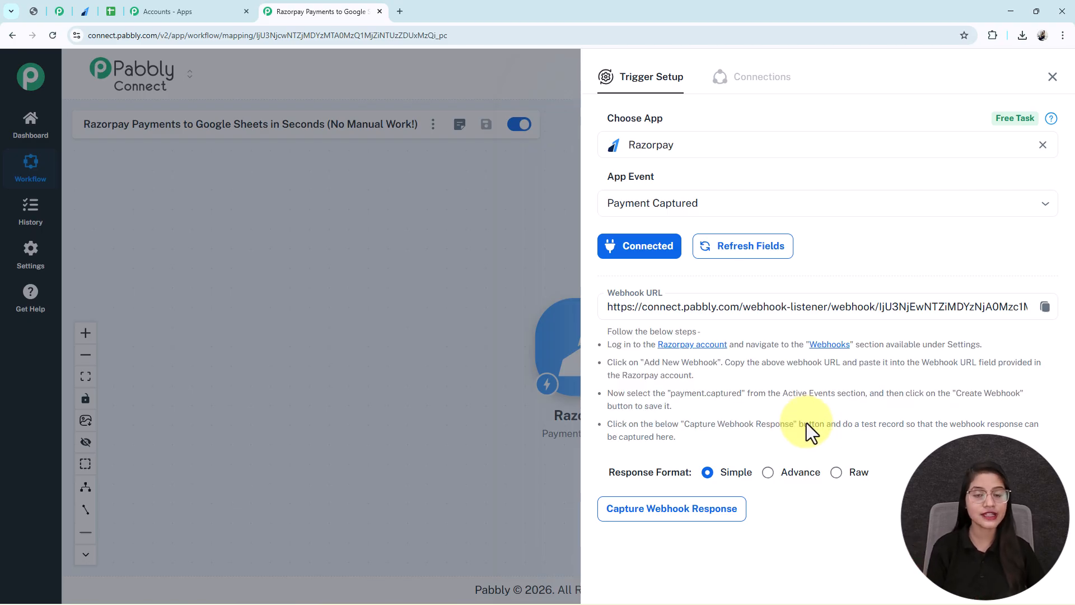
left_click(1045, 307)
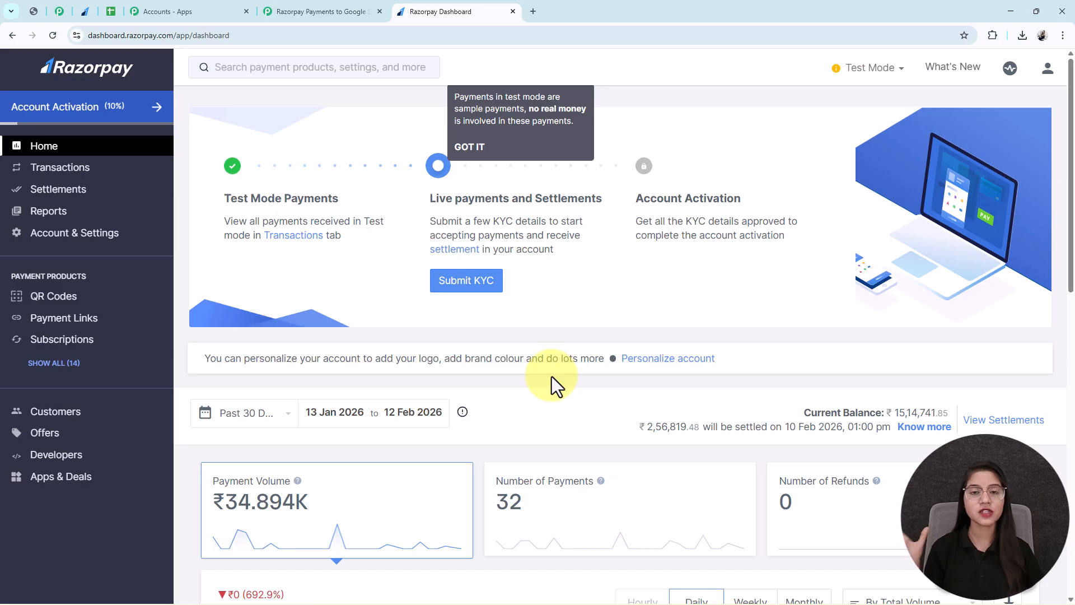
- Add a new webhook in the Razorpay dashboard's developer settings and paste the copied Pabbly URL as its Webhook URL
left_click(72, 467)
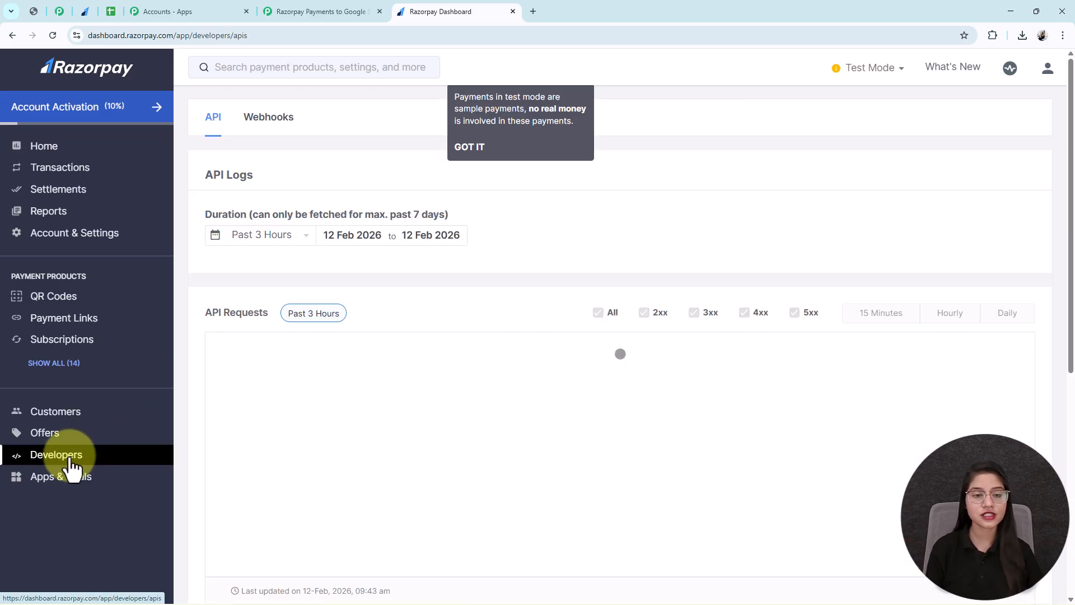
left_click(278, 128)
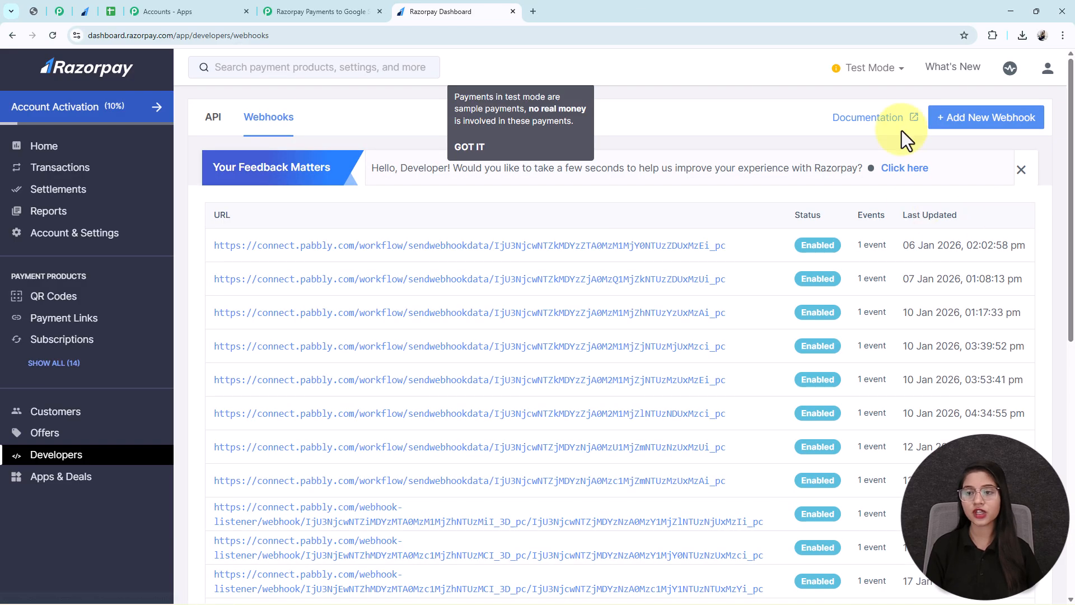
left_click(959, 127)
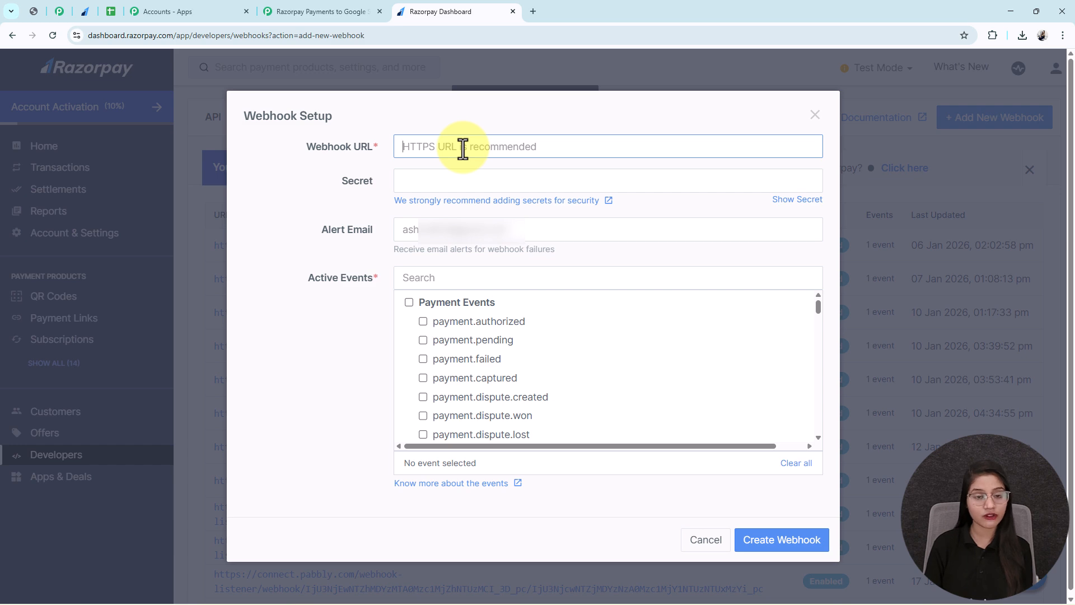
key("ctrl+v")
left_click(321, 11)
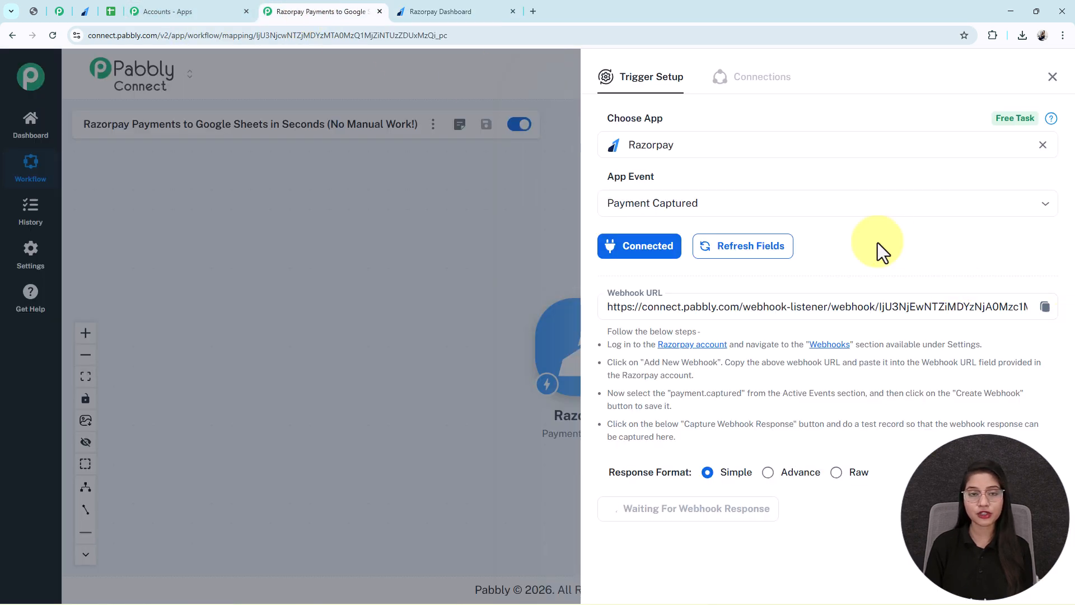
left_click(448, 11)
- Enter the webhook secret and enable the payment.captured event for the new Razorpay webhook
left_click(423, 179)
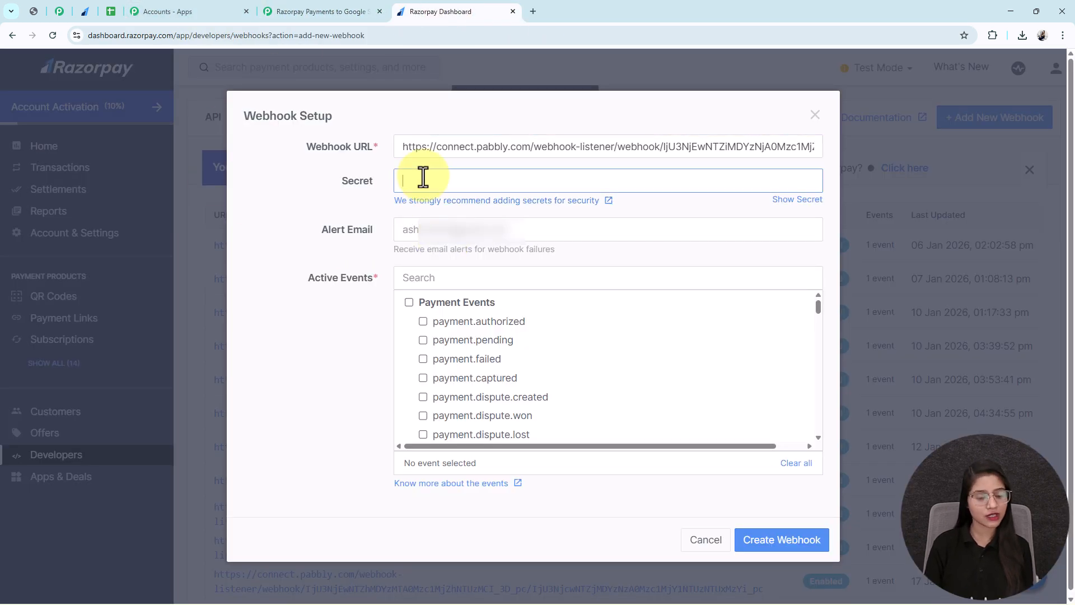
type("•••")
scroll(507, 429, "down", 1)
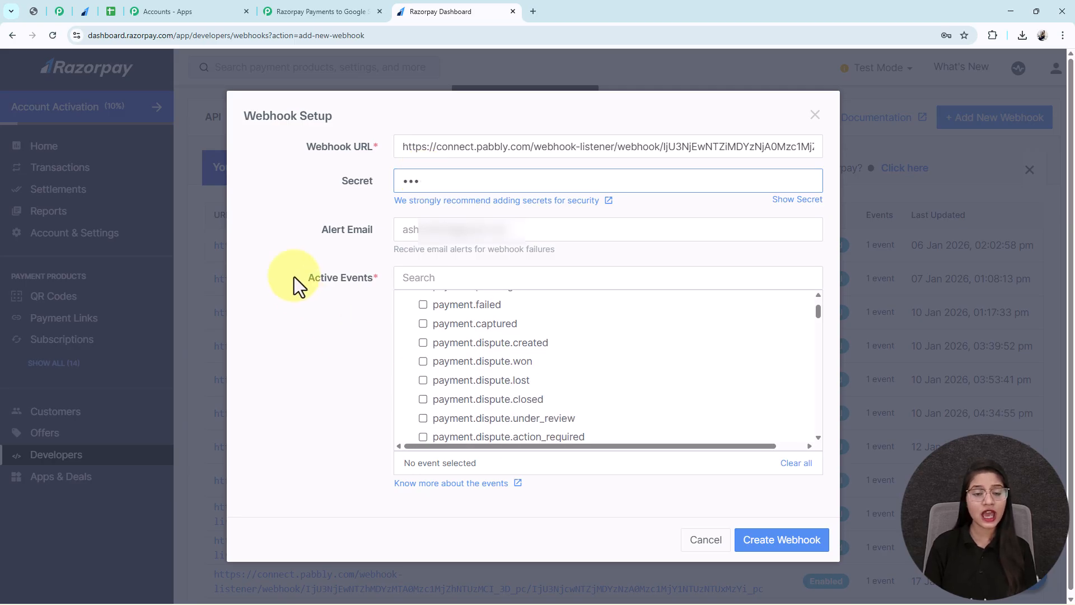
scroll(464, 403, "up", 1)
scroll(464, 406, "up", 1)
scroll(446, 355, "down", 2)
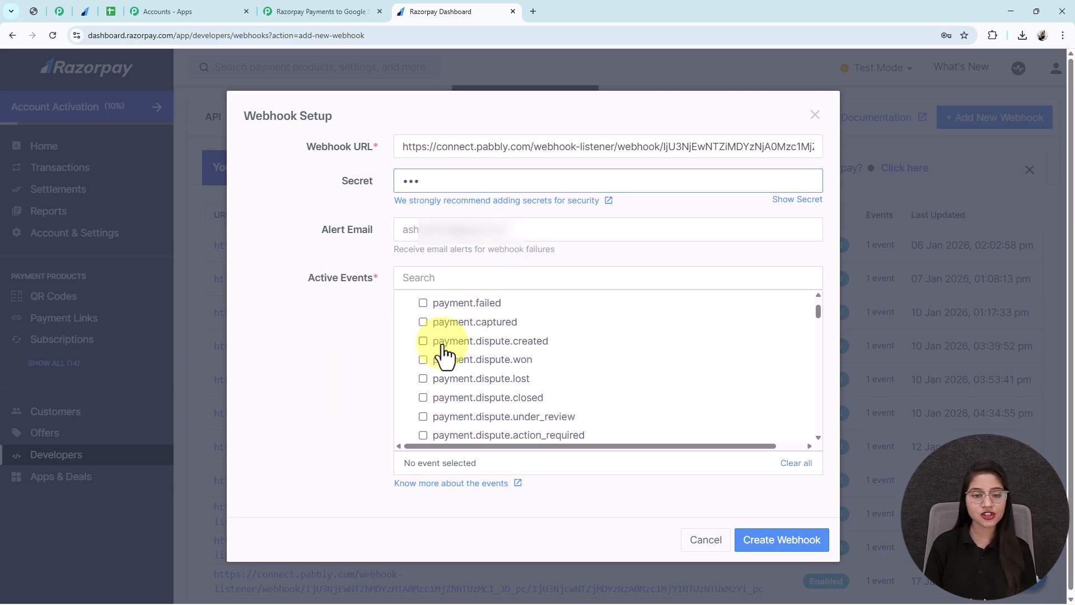
left_click(424, 323)
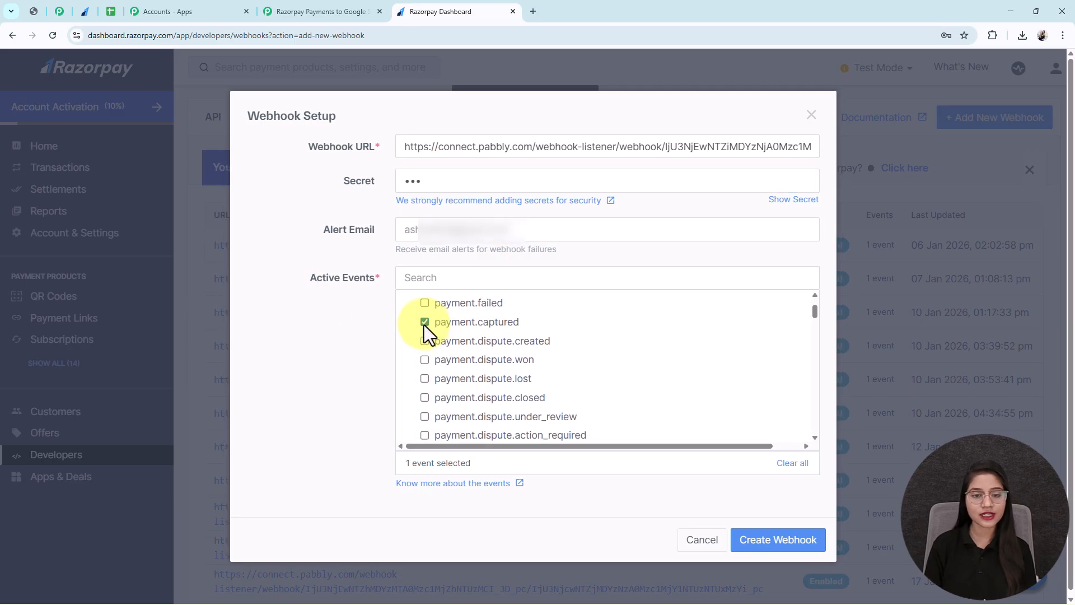
- Check the event name in Pabbly's trigger instructions, create the webhook in the Razorpay dashboard, and return to the waiting Pabbly trigger
left_click(290, 10)
left_click_drag(672, 395, 741, 392)
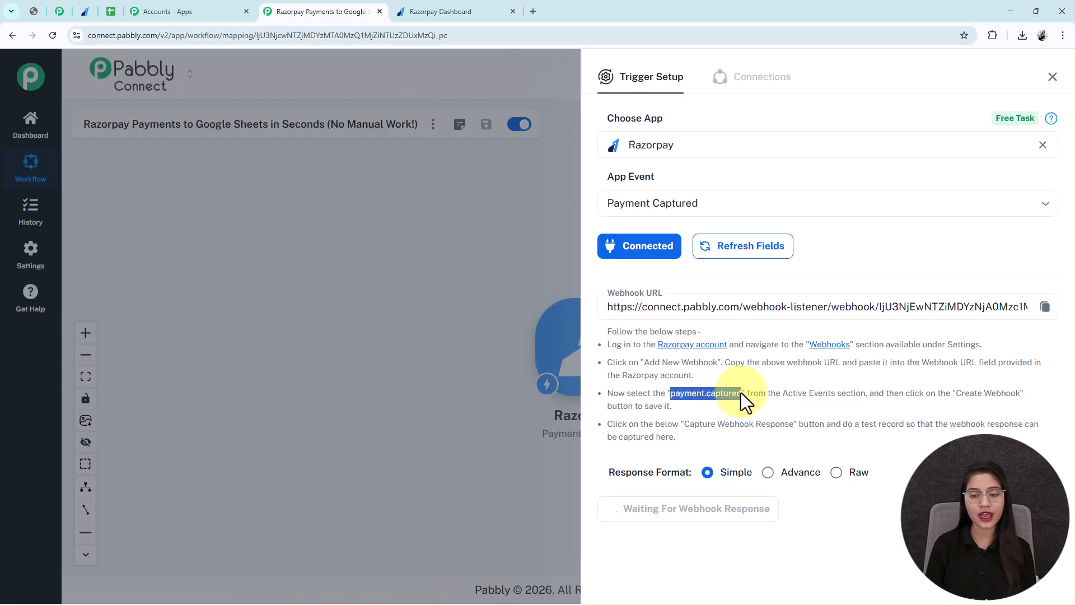
left_click(442, 12)
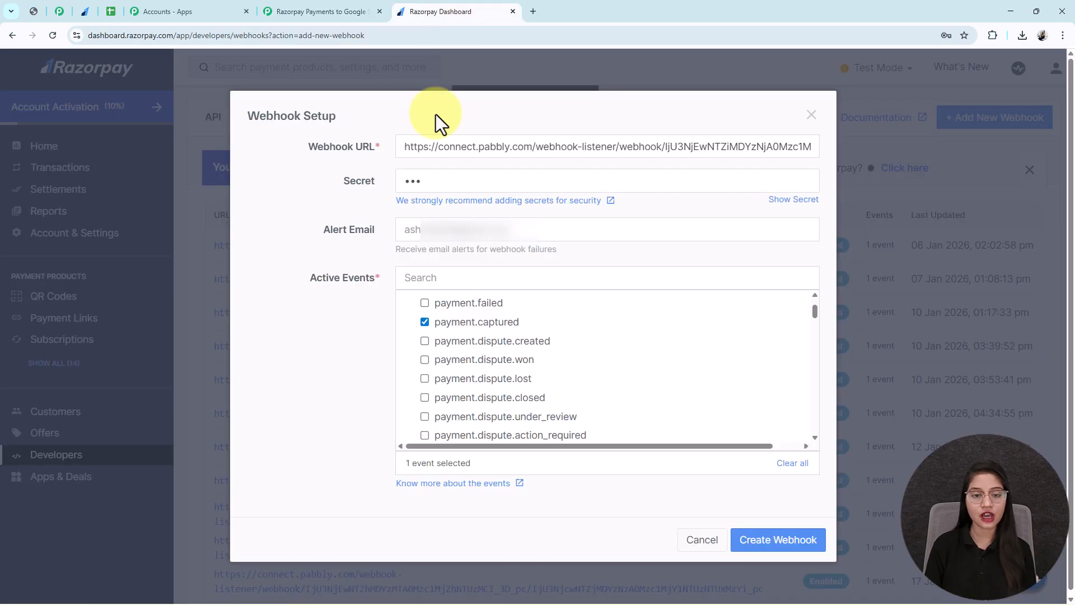
left_click(777, 541)
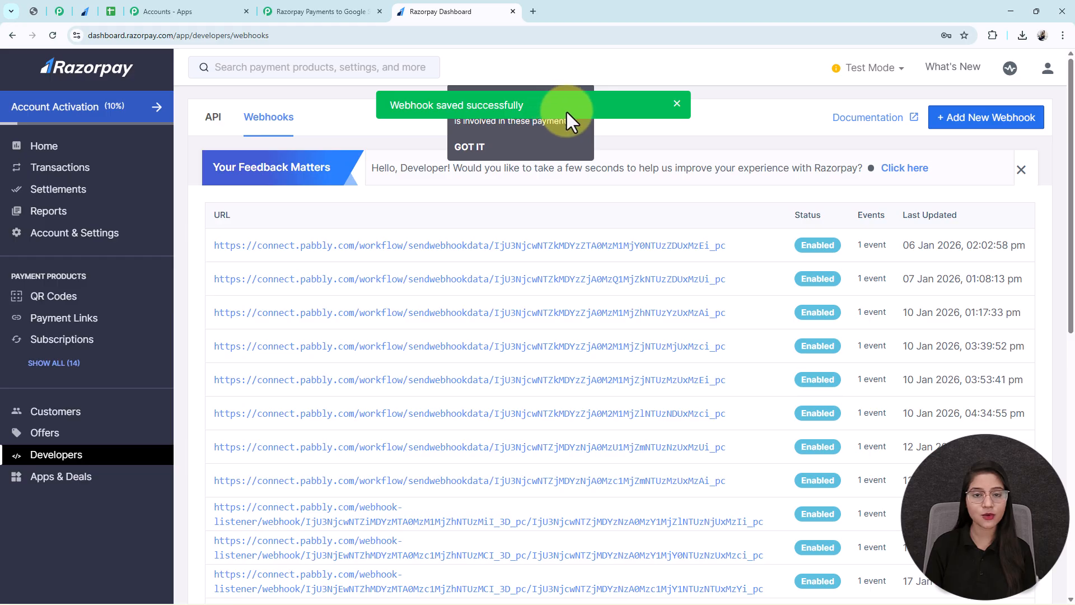
left_click_drag(567, 112, 398, 111)
left_click(291, 12)
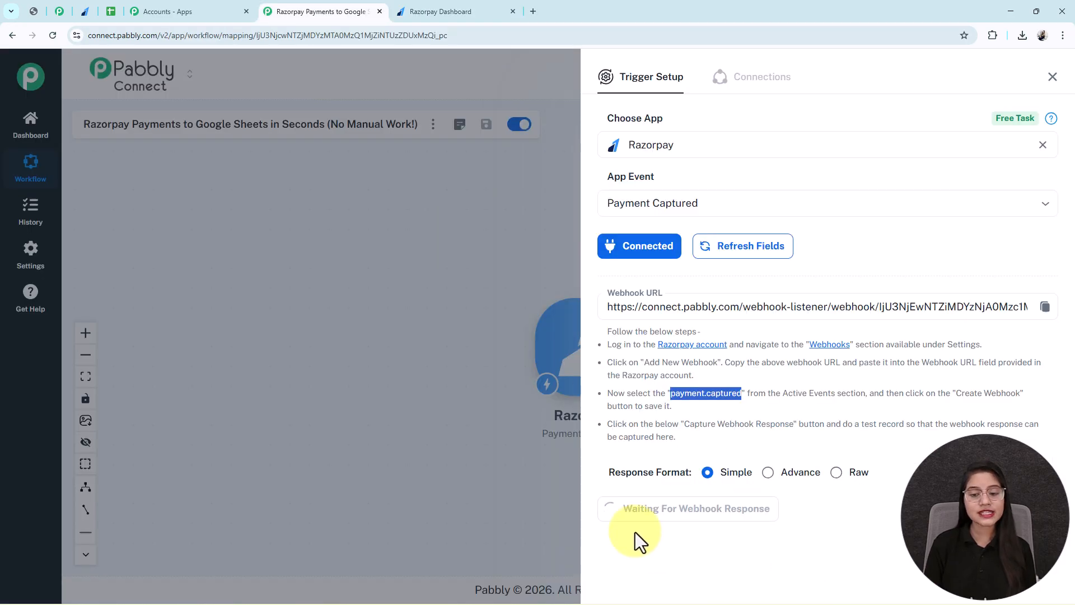
- Copy the link of a Black T-shirt payment page from the Razorpay dashboard's Payment Pages and open it in a new browser tab
left_click(448, 11)
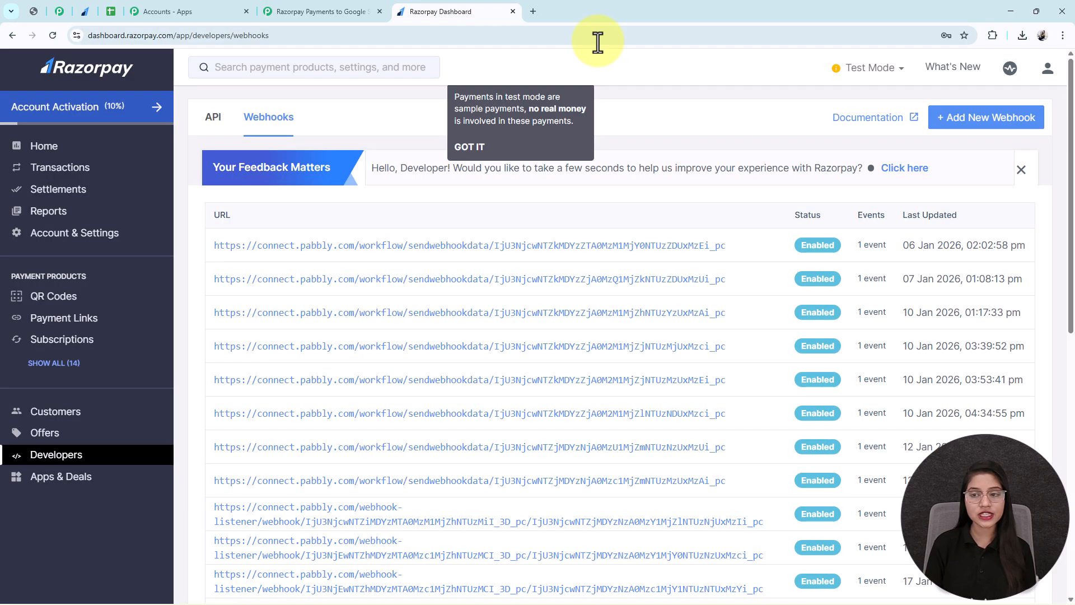
left_click(1021, 170)
left_click(52, 364)
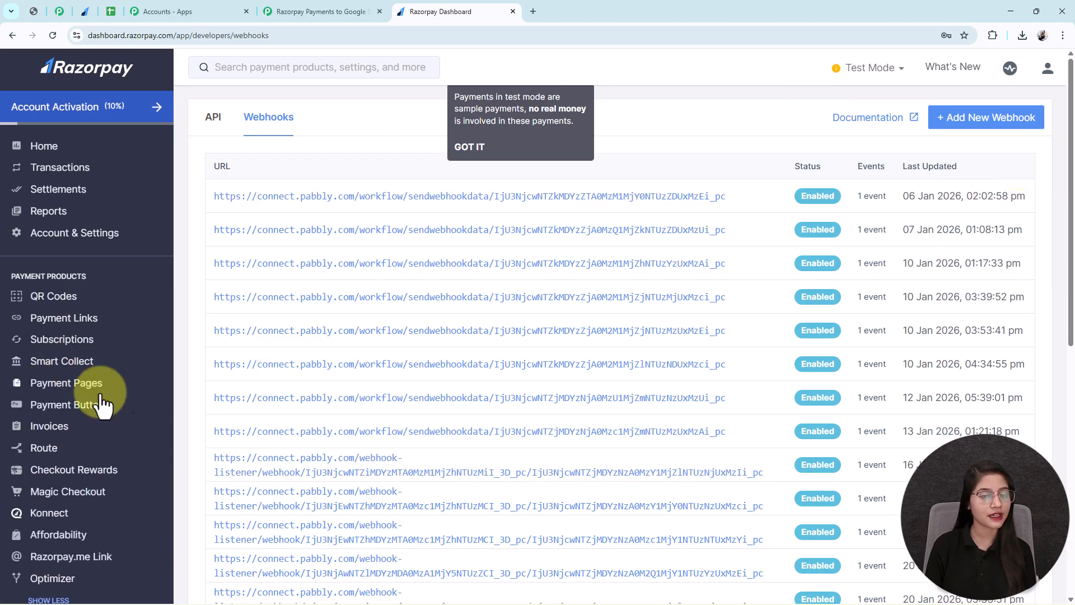
left_click(54, 389)
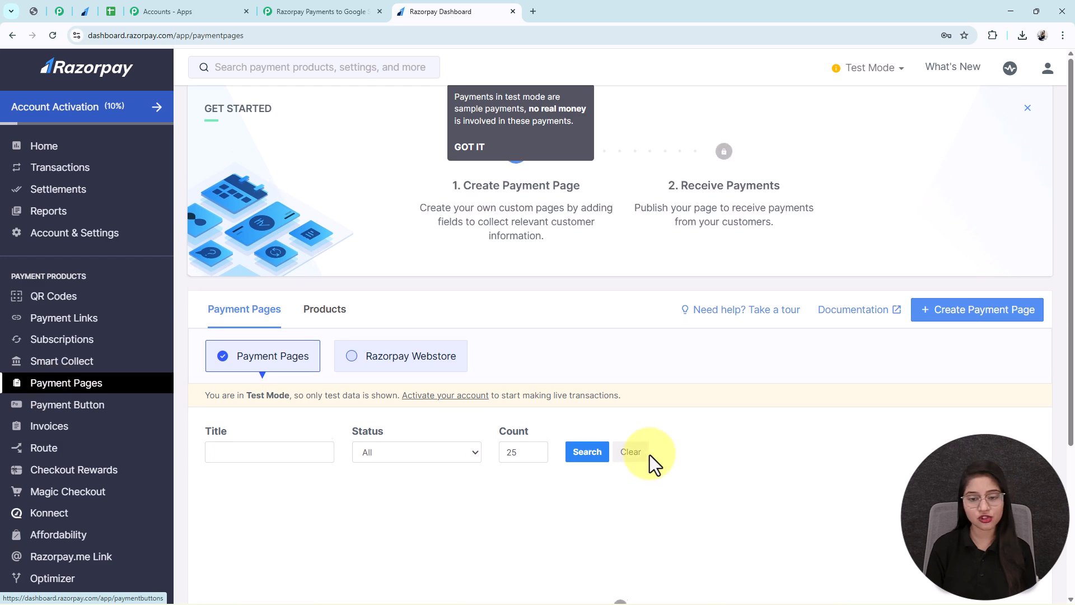
scroll(650, 456, "down", 3)
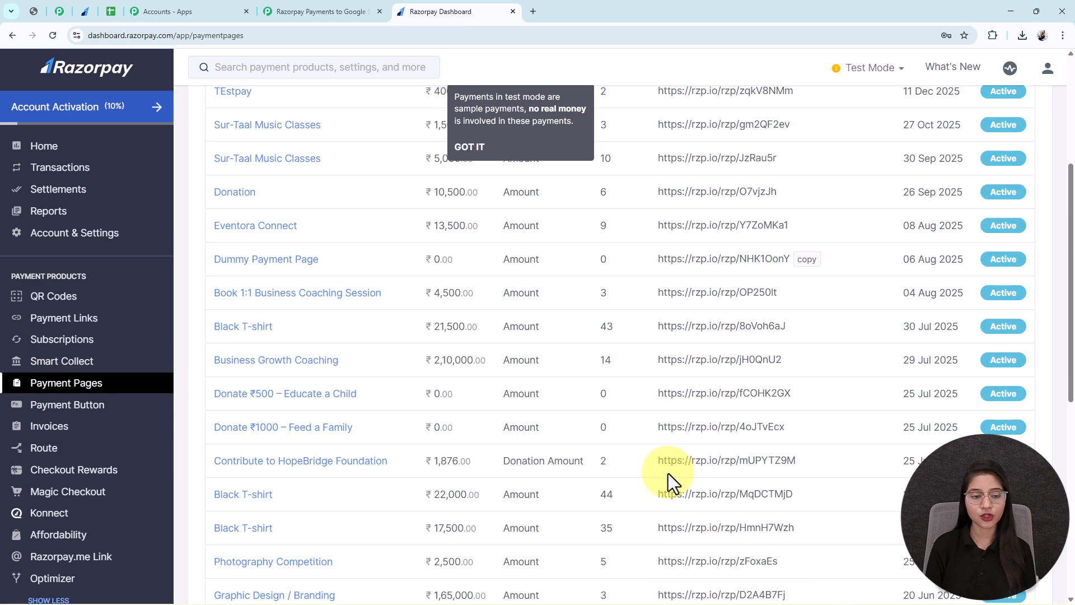
scroll(616, 470, "down", 2)
mouse_move(792, 428)
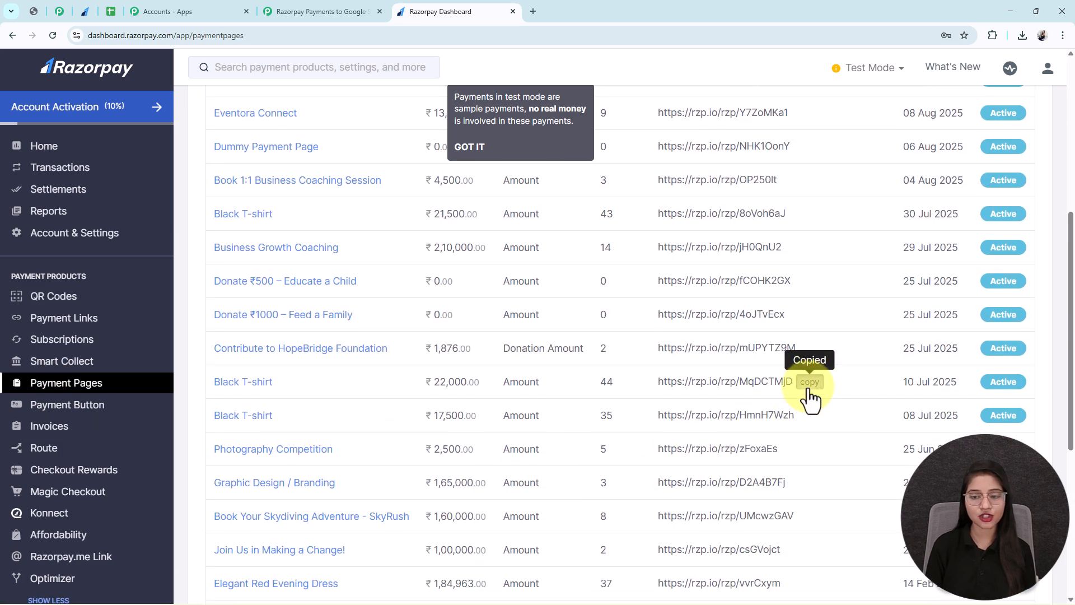
left_click(533, 12)
key("ctrl+v")
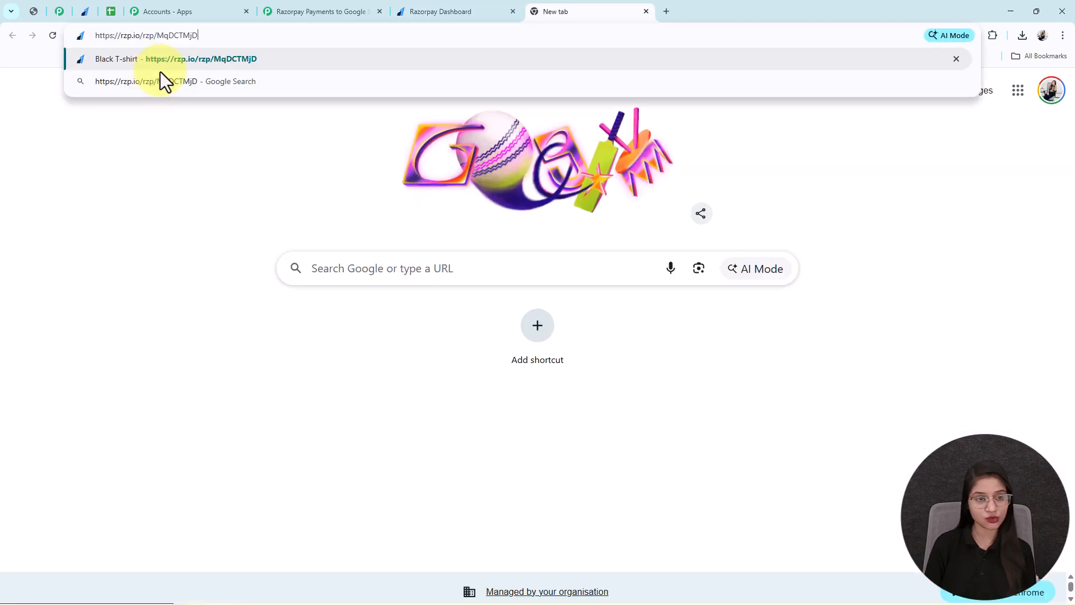
key("Return")
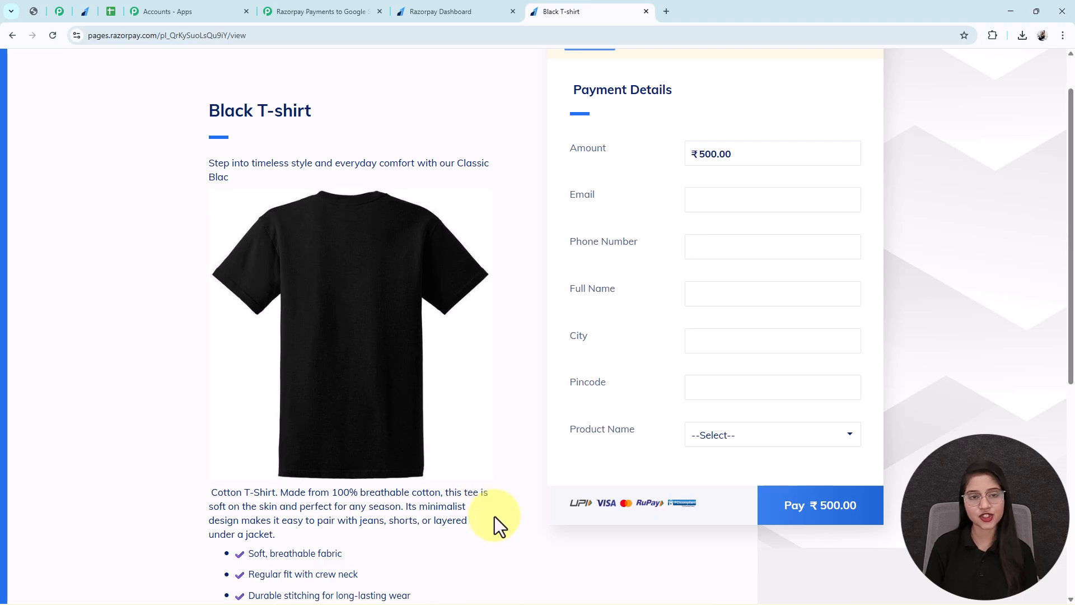
- Fill in the payment form with the test customer's details and the Black T-Shirt product, and pay the ₹500 by UPI
scroll(495, 516, "down", 2)
scroll(847, 327, "up", 3)
left_click_drag(782, 216, 593, 197)
left_click(593, 197)
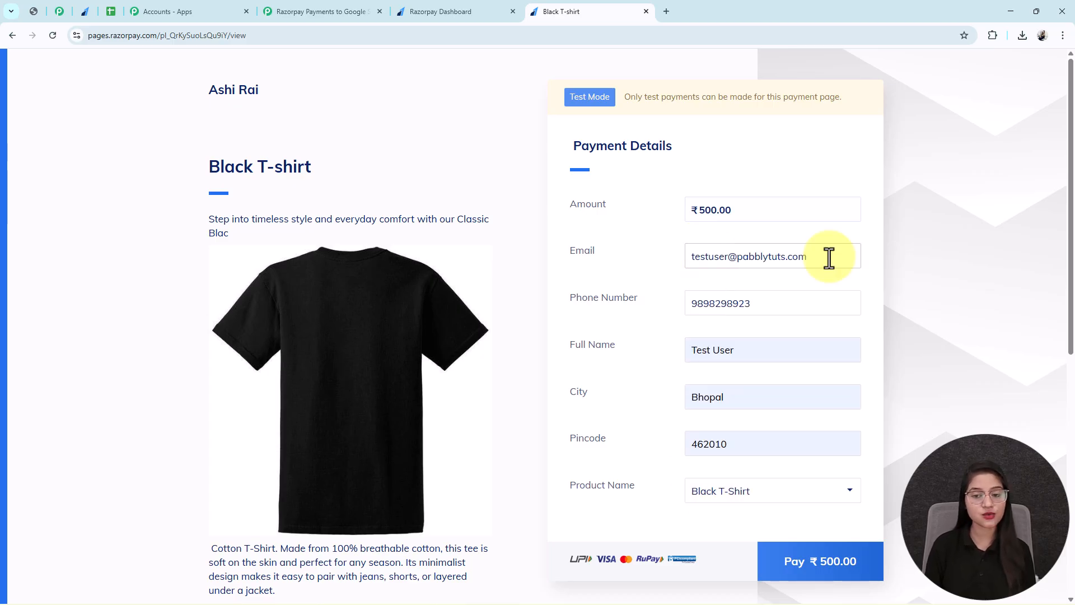
scroll(728, 291, "down", 1)
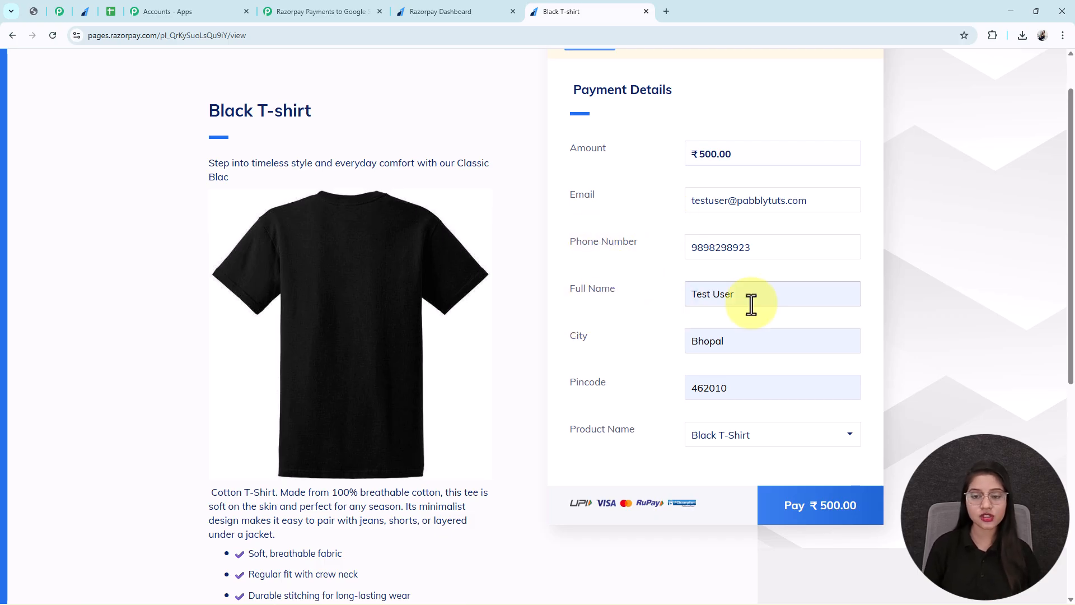
left_click(692, 442)
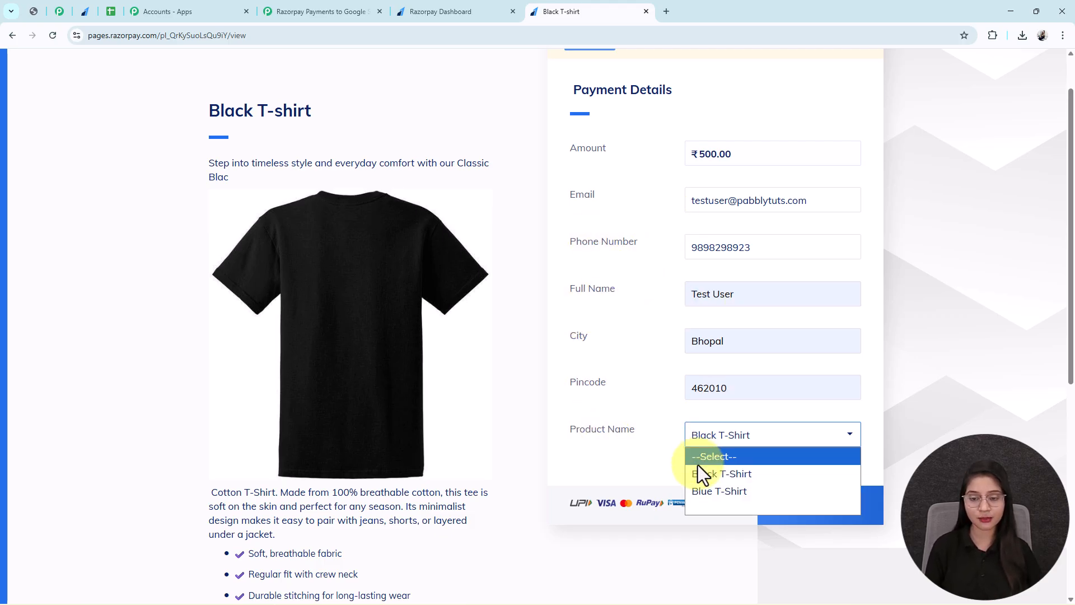
left_click(727, 470)
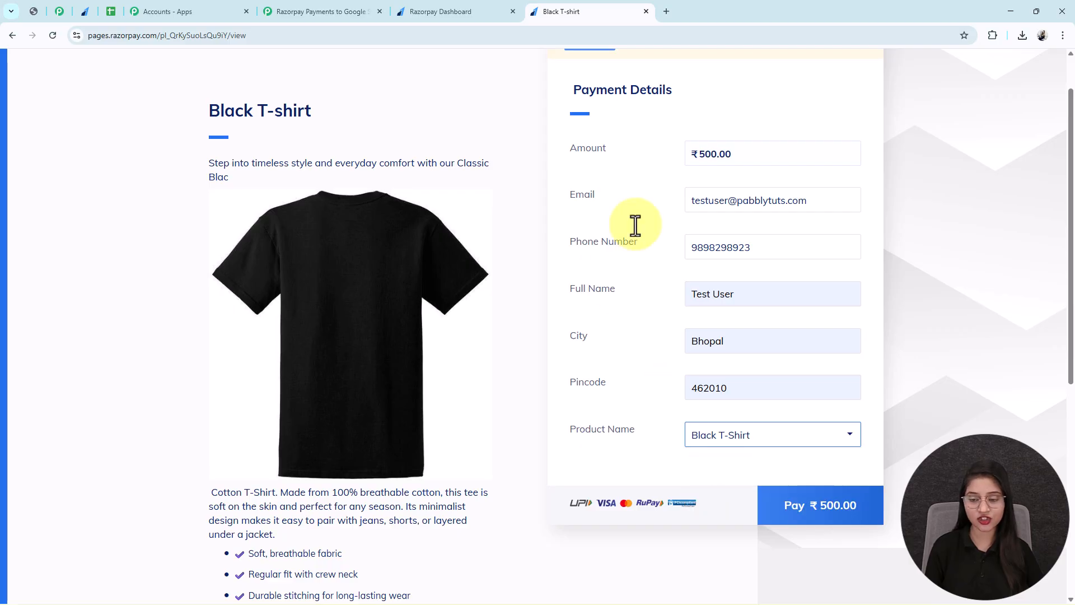
left_click(853, 525)
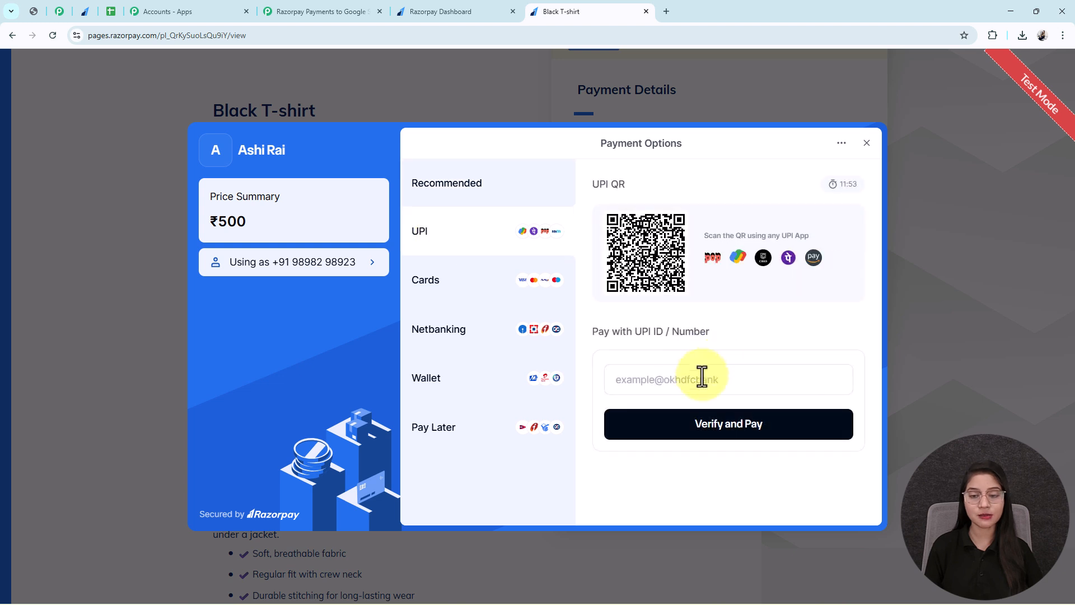
left_click(656, 428)
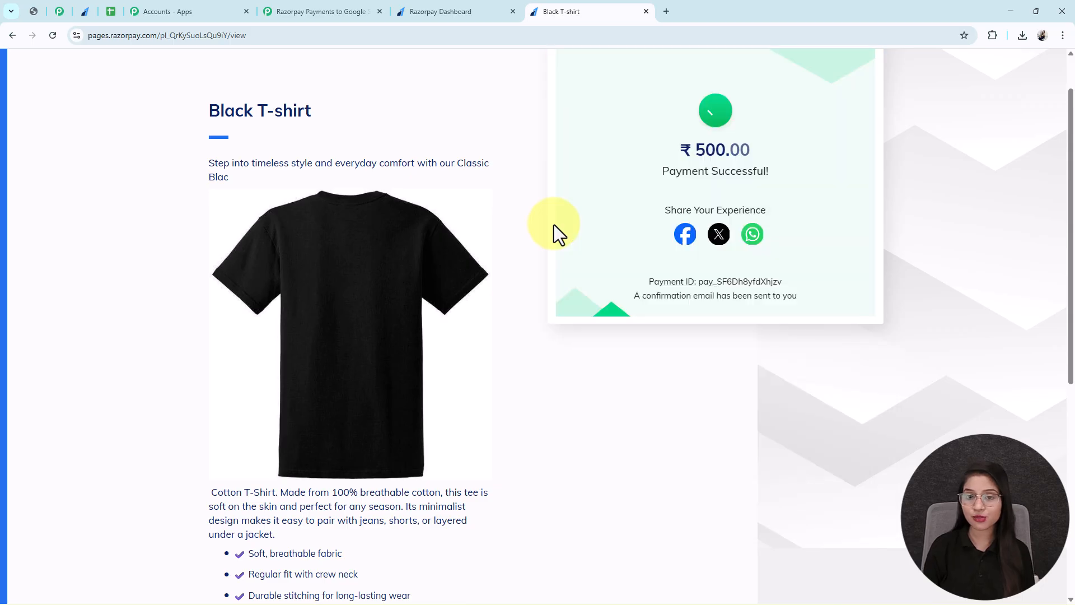
- Switch back to the Pabbly Connect workflow, examine the webhook response received by the Razorpay trigger, and close the trigger setup
left_click(335, 14)
scroll(896, 426, "down", 3)
scroll(907, 443, "down", 3)
scroll(1008, 364, "up", 5)
scroll(997, 356, "down", 6)
scroll(877, 318, "down", 15)
scroll(877, 325, "up", 15)
scroll(876, 325, "up", 8)
scroll(876, 325, "up", 10)
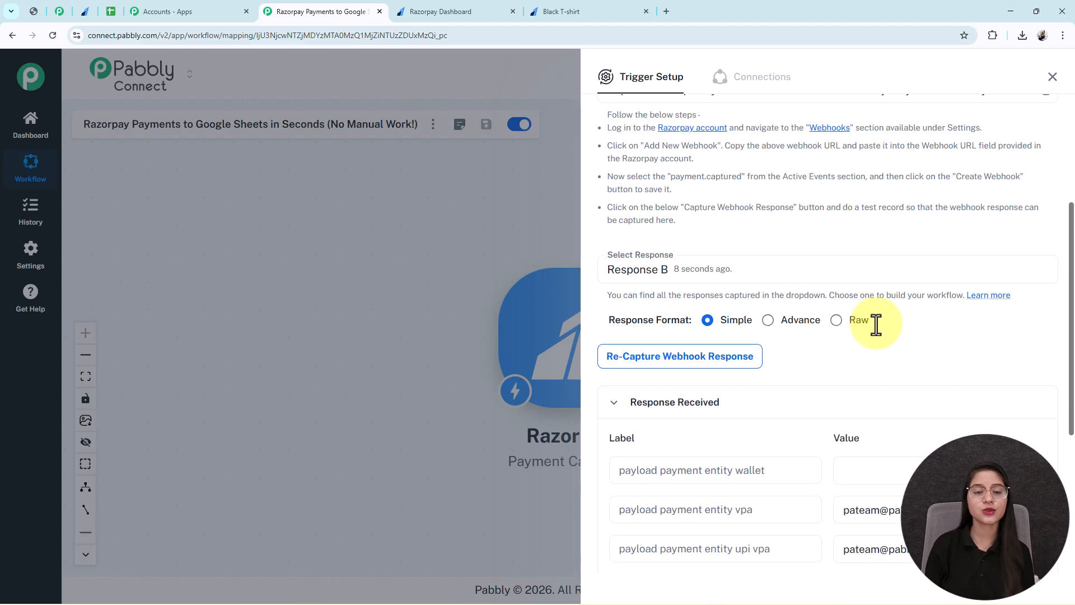
scroll(876, 324, "up", 2)
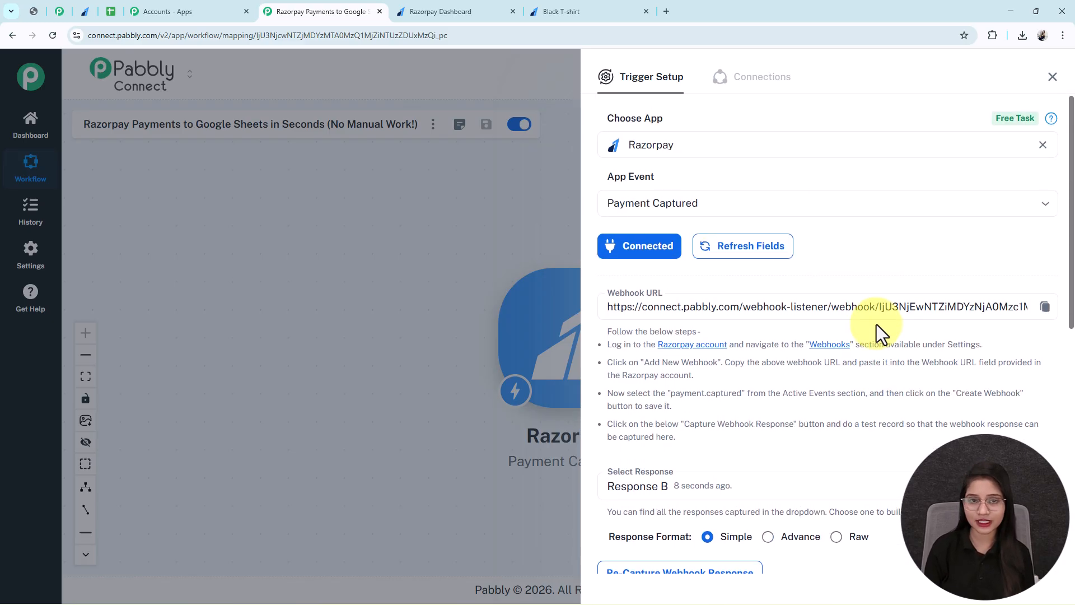
left_click(1053, 77)
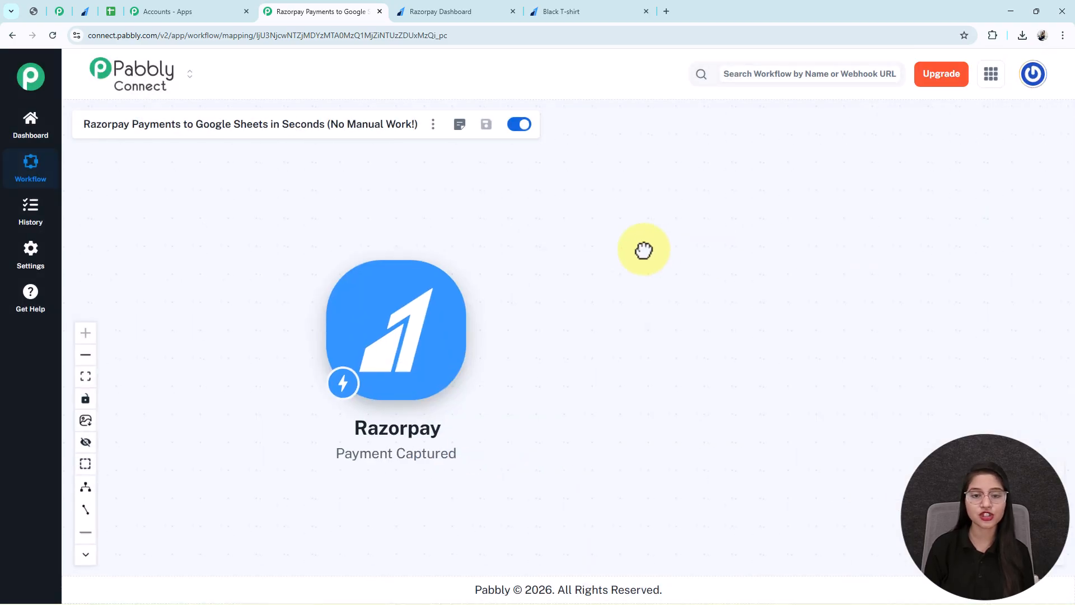
- Add a Number Formatter (Pabbly) action after the Razorpay trigger with the Perform Math Operation event and connect it
left_click(476, 332)
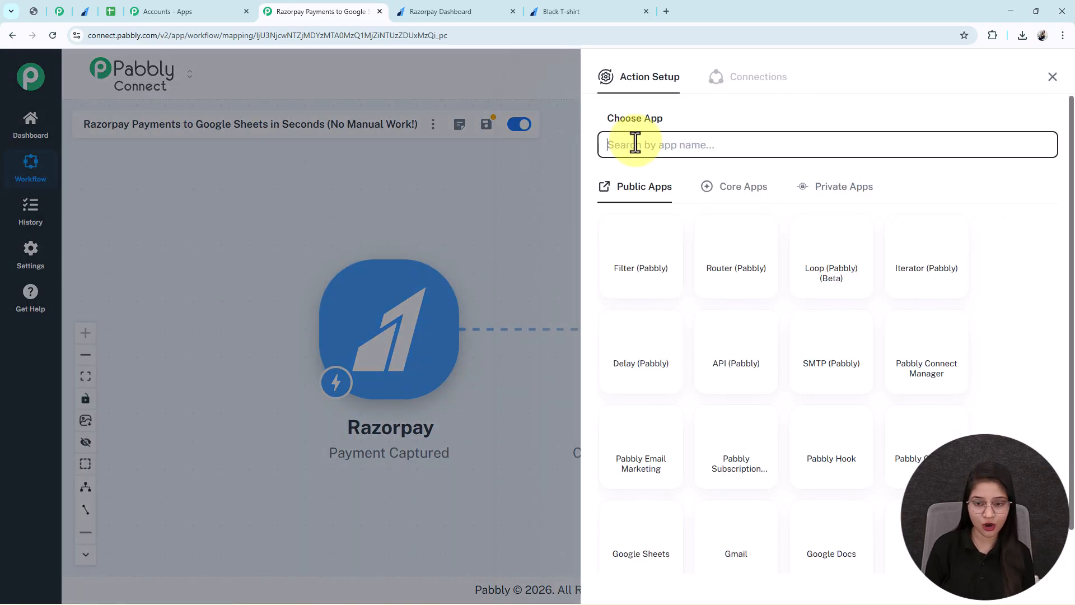
left_click(651, 153)
type("number")
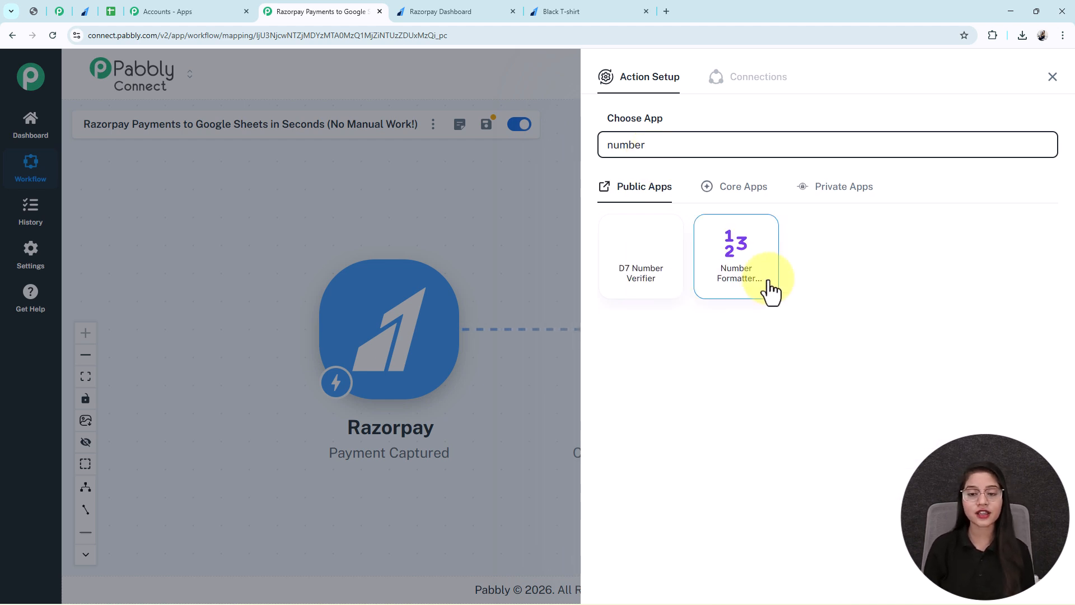
left_click(705, 280)
left_click(643, 205)
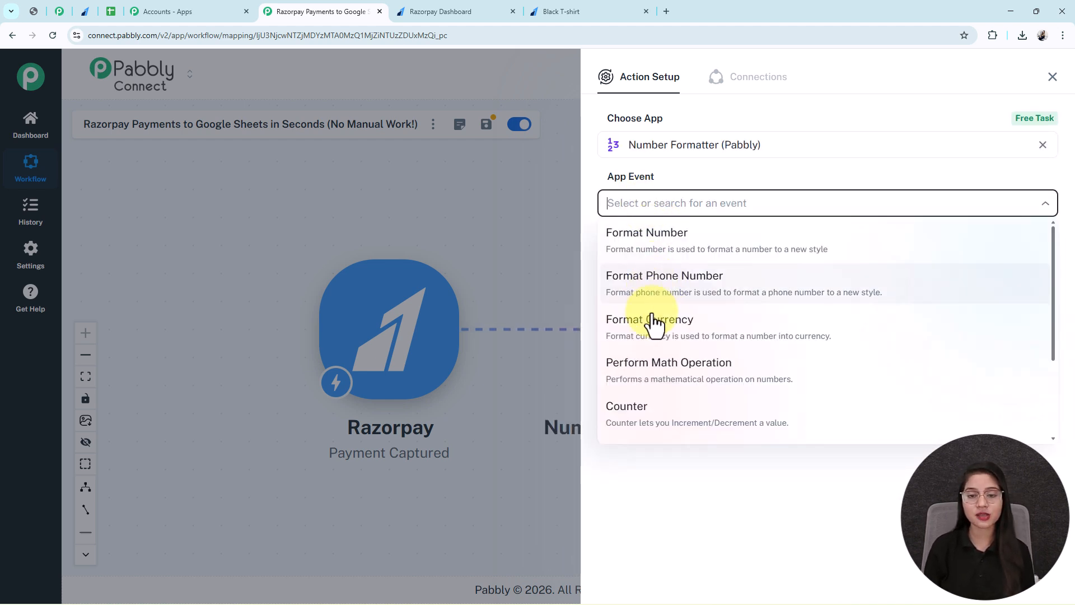
left_click(656, 369)
left_click(624, 252)
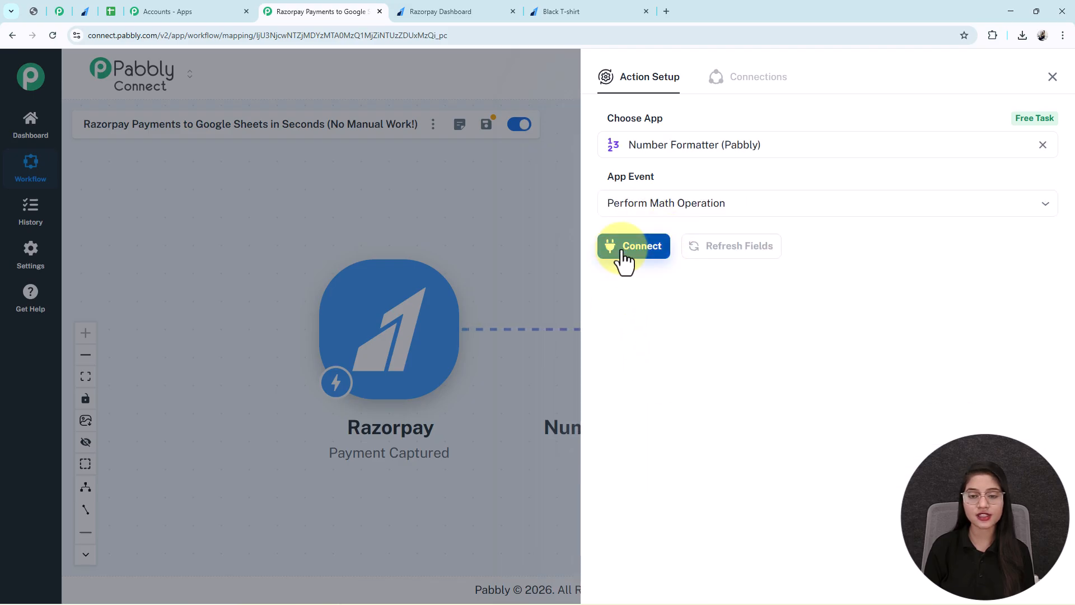
- Map the payload payment entity amount from the Razorpay trigger into the action's Numbers field
left_click(627, 307)
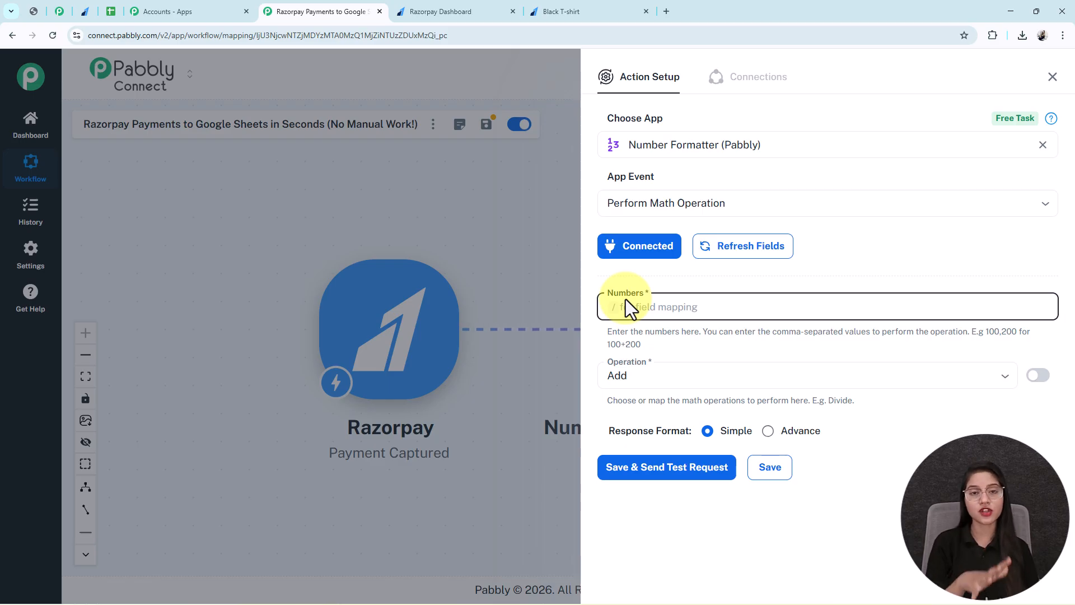
type("/")
key("BackSpace")
type("/")
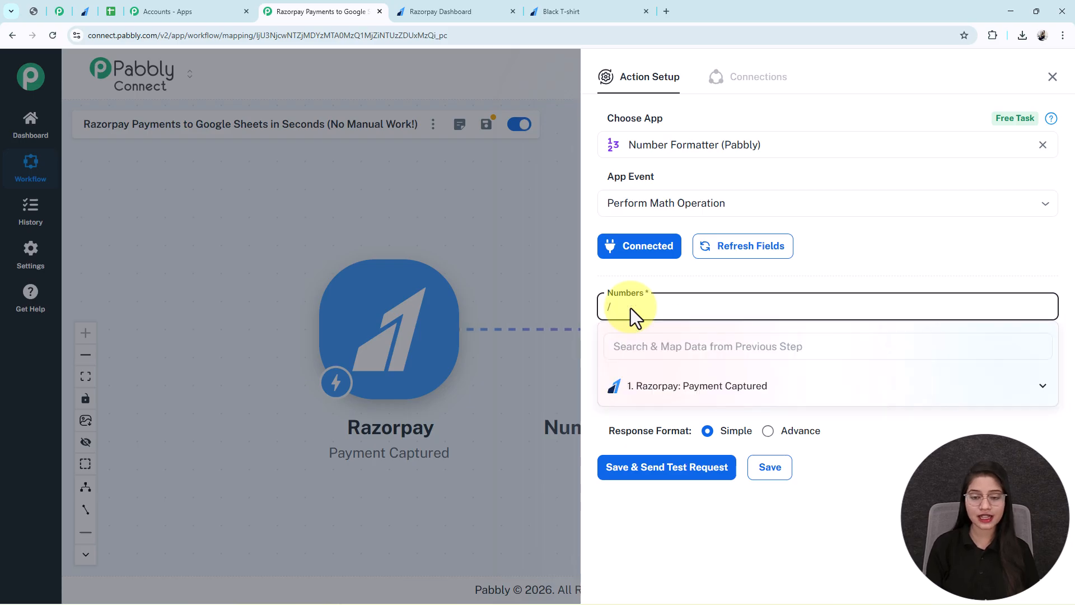
left_click(668, 392)
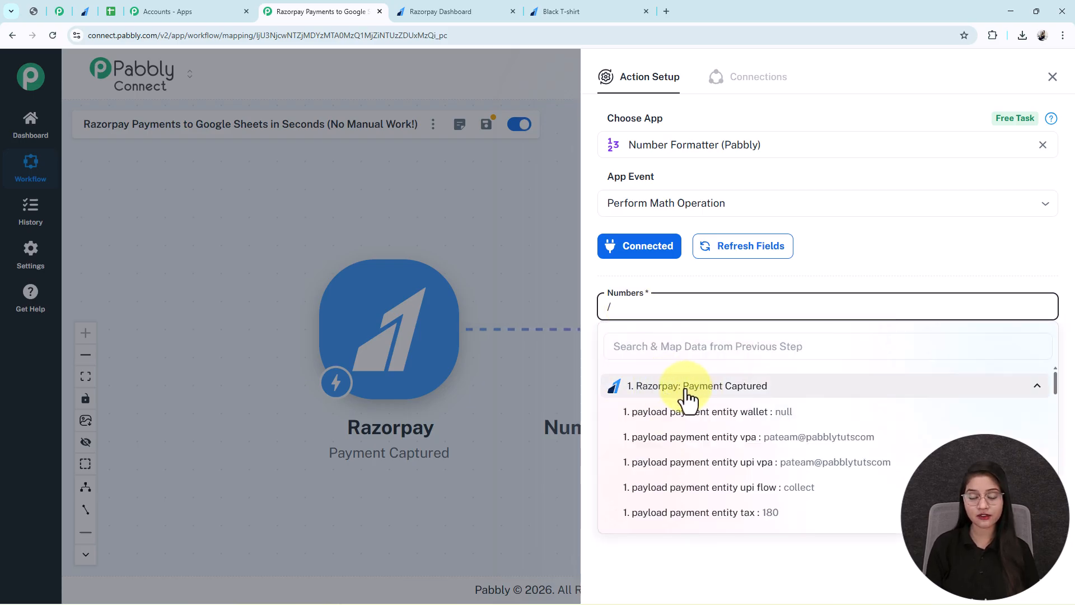
scroll(699, 465, "down", 10)
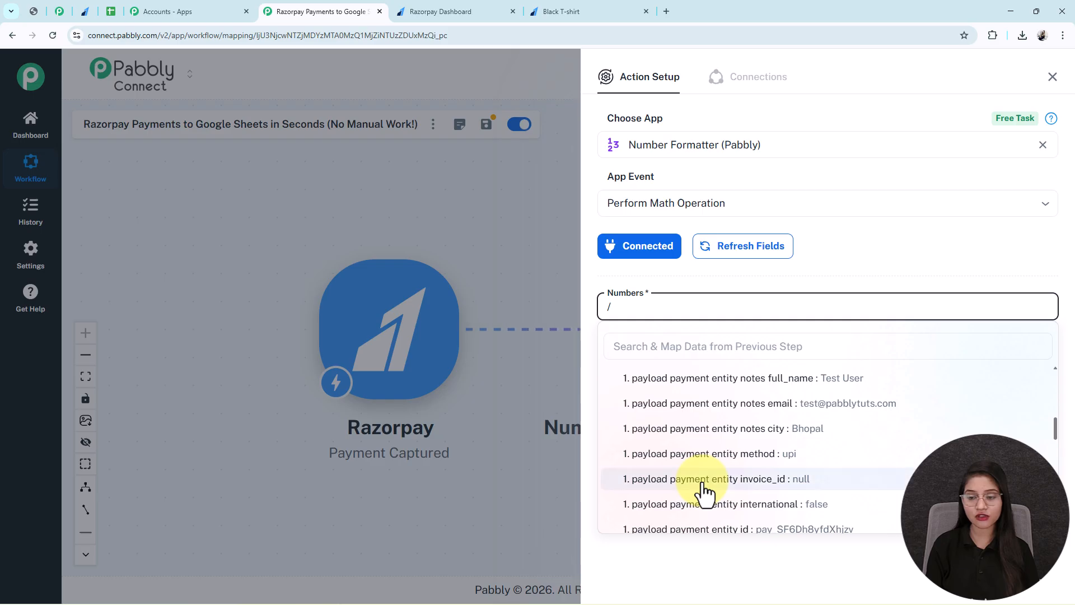
scroll(705, 494, "down", 5)
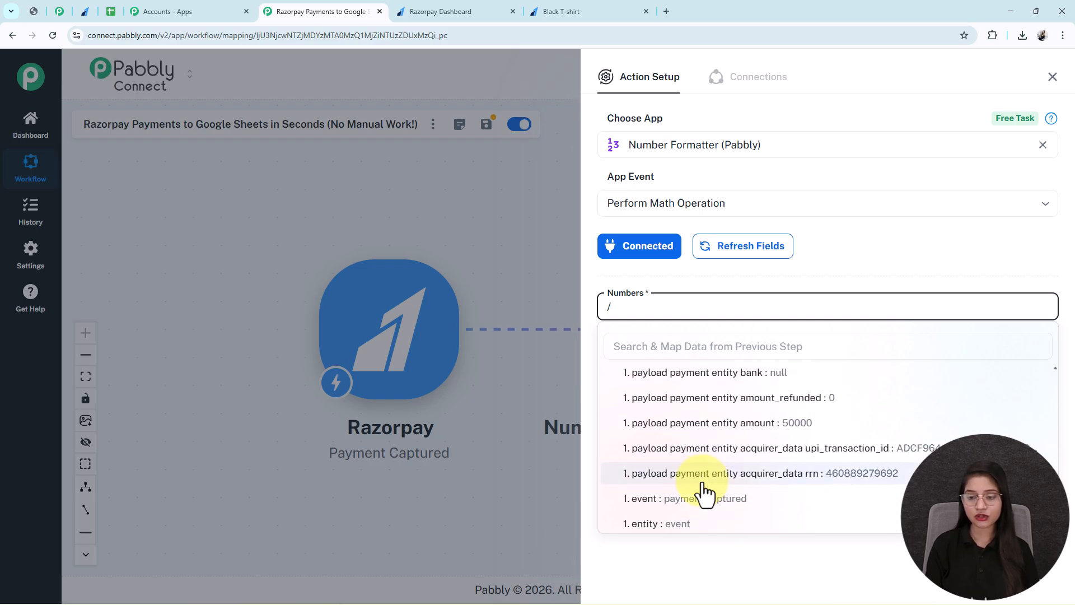
left_click(706, 424)
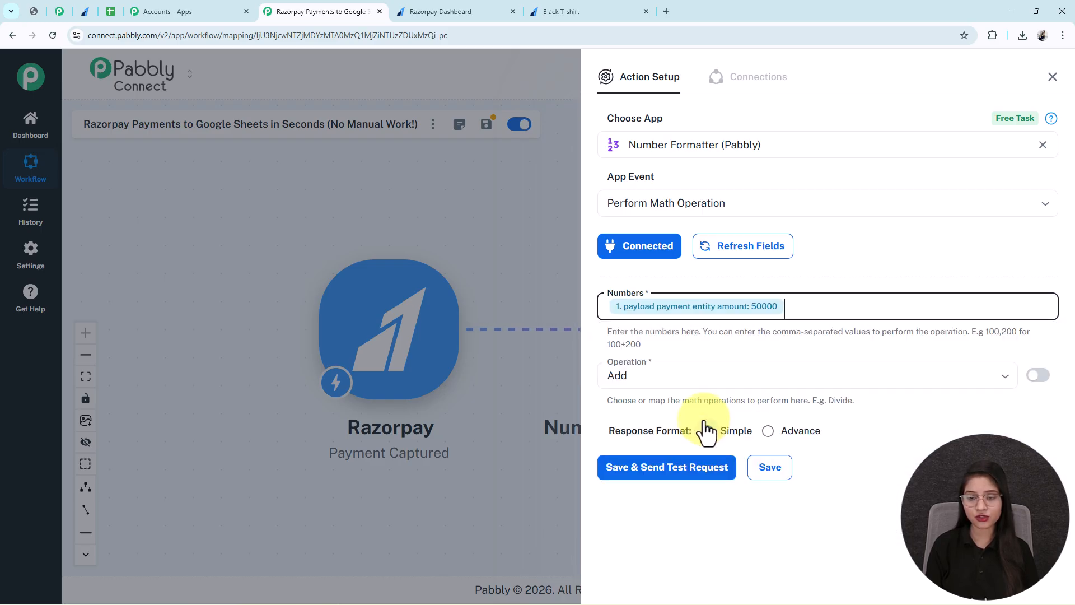
- Check the paid amount on the payment page, set the math operation to divide the mapped amount by 100, and save and test it
left_click(546, 10)
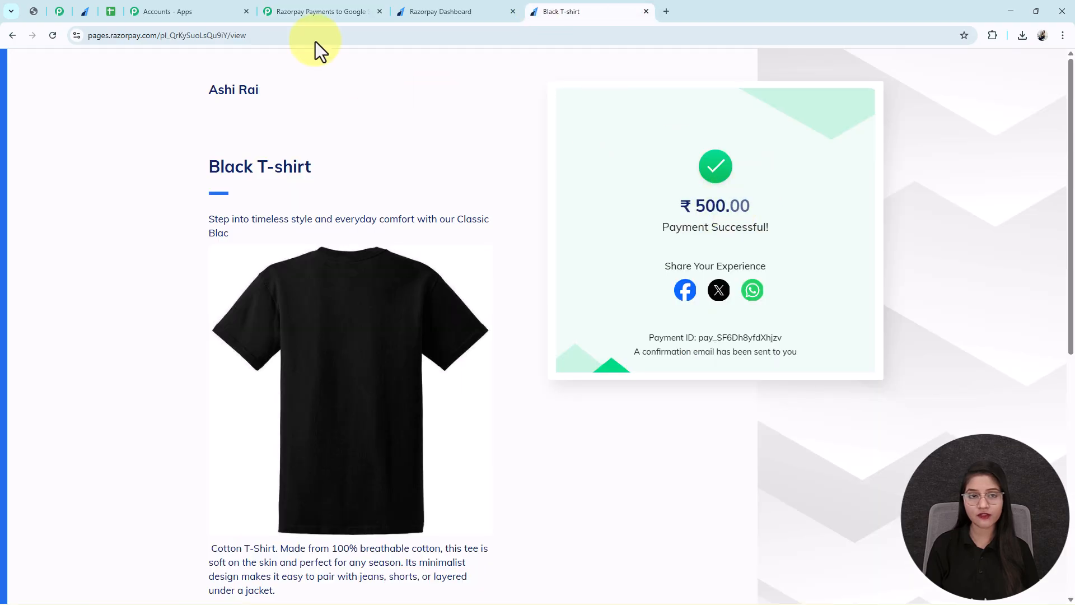
left_click(310, 12)
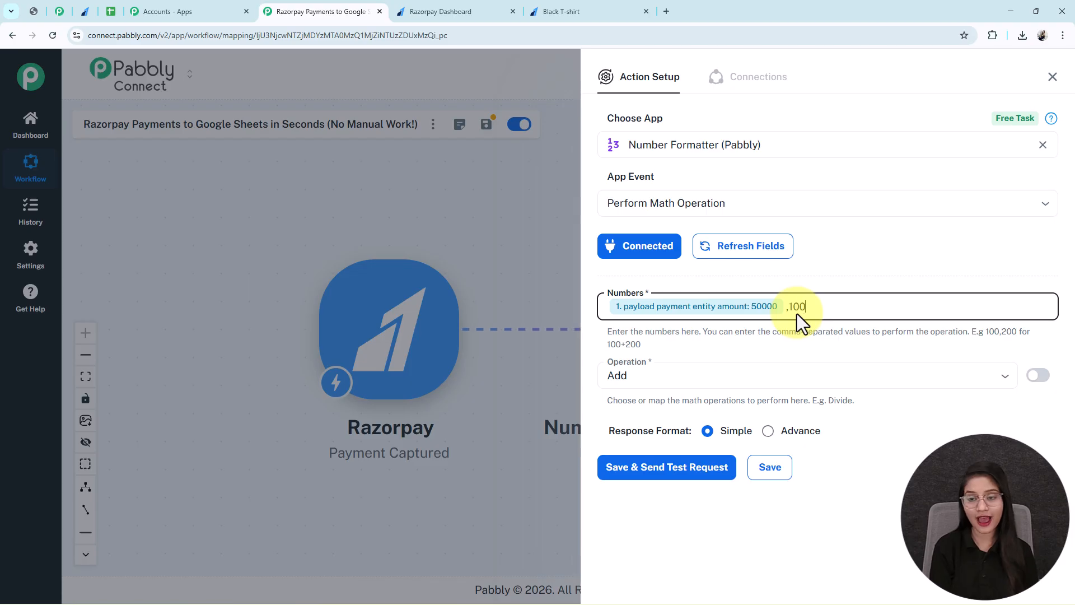
left_click(672, 375)
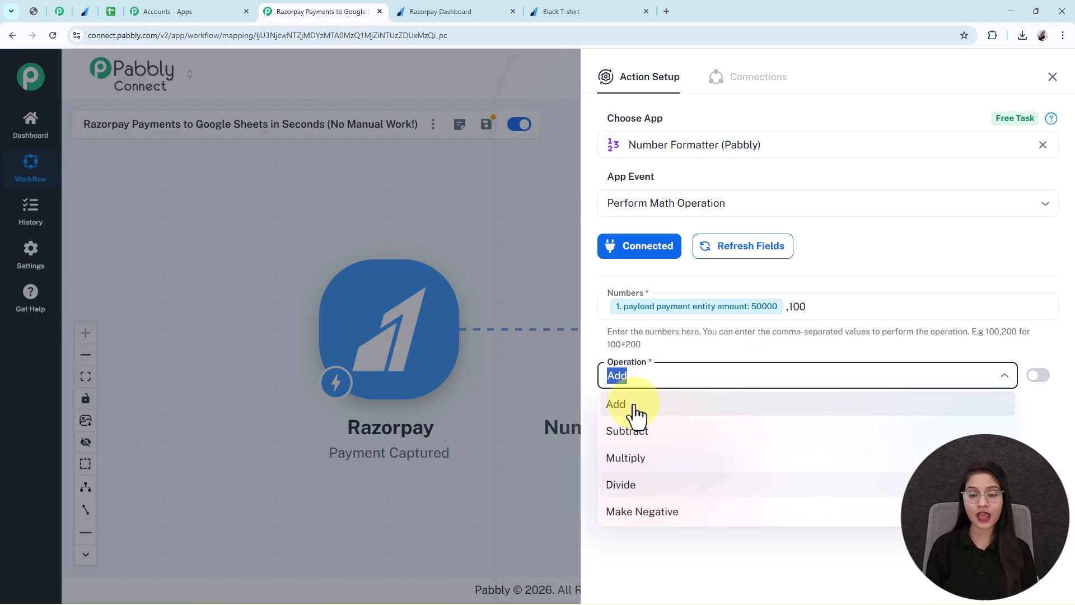
left_click(641, 491)
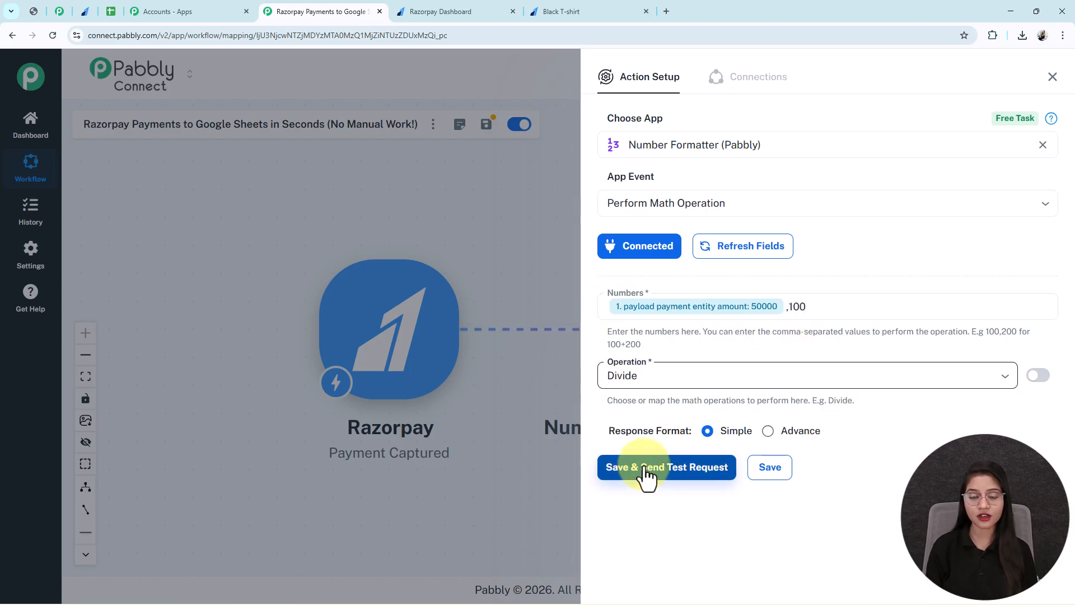
left_click(647, 473)
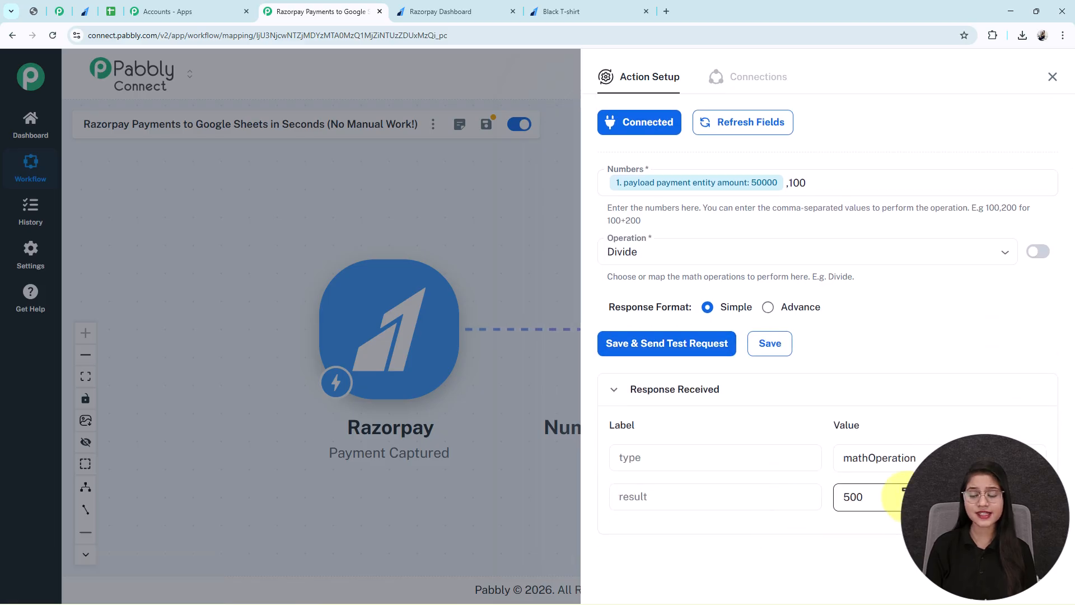
- Compare the math operation's result with the amount paid on the payment page, review the formatter's settings, and close its setup
double_click(840, 496)
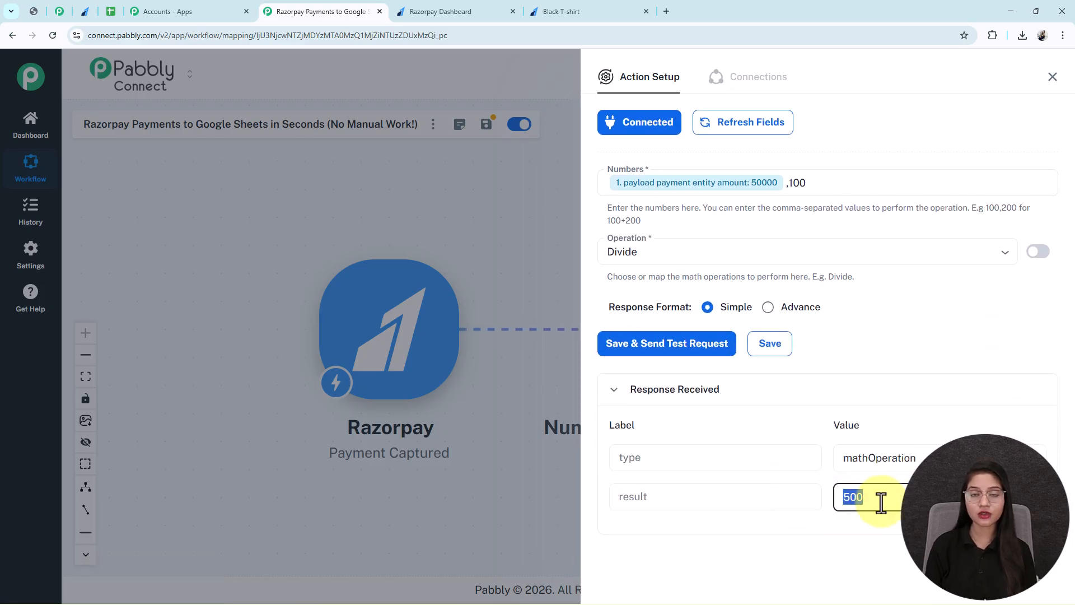
left_click(561, 11)
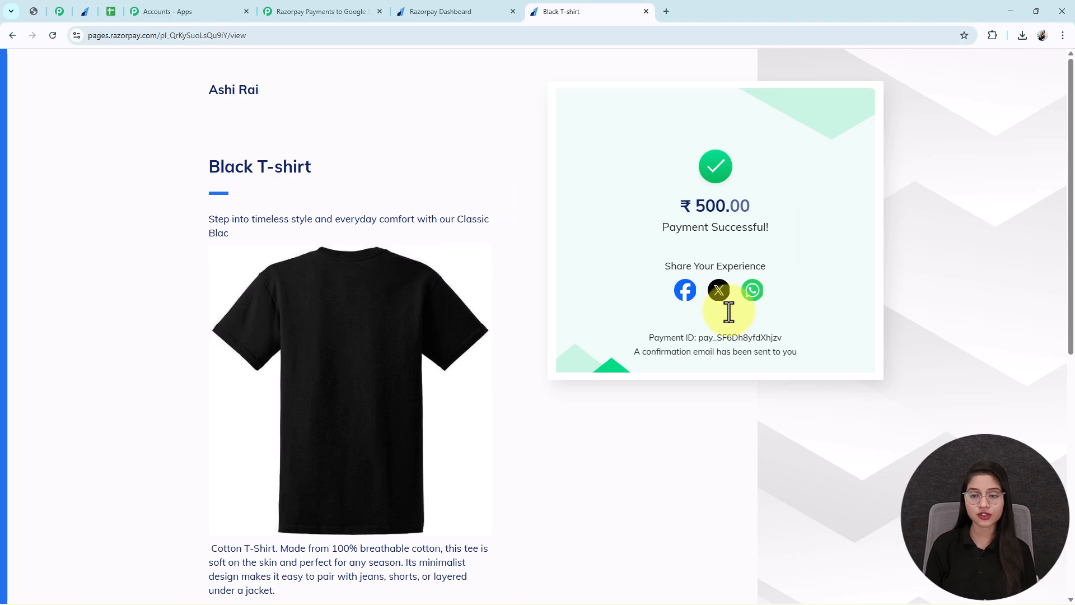
left_click_drag(751, 204, 678, 205)
left_click(303, 10)
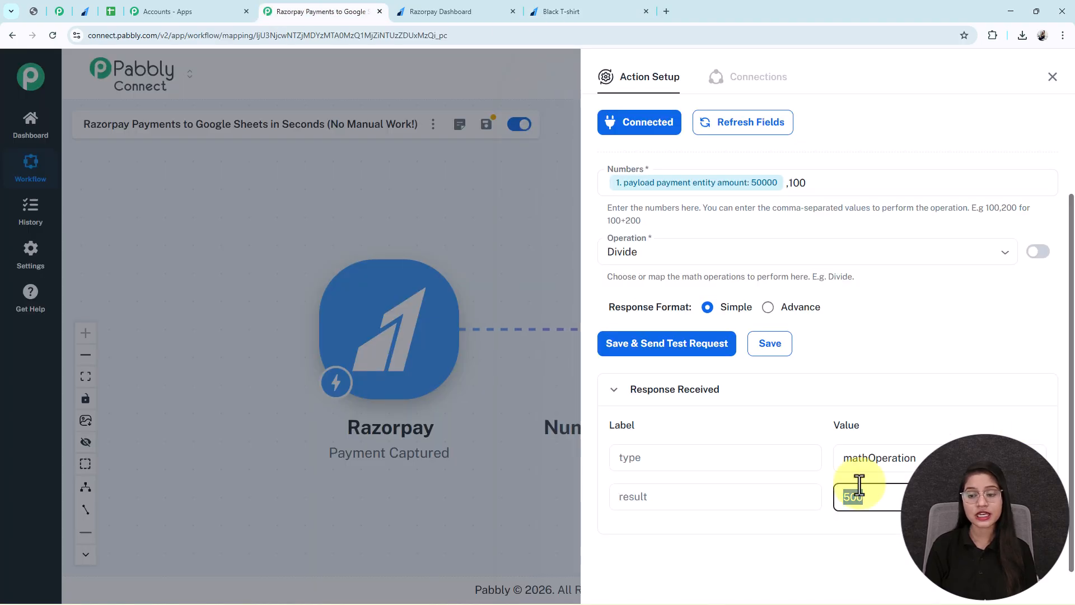
scroll(691, 377, "up", 3)
scroll(669, 347, "down", 2)
scroll(669, 348, "up", 2)
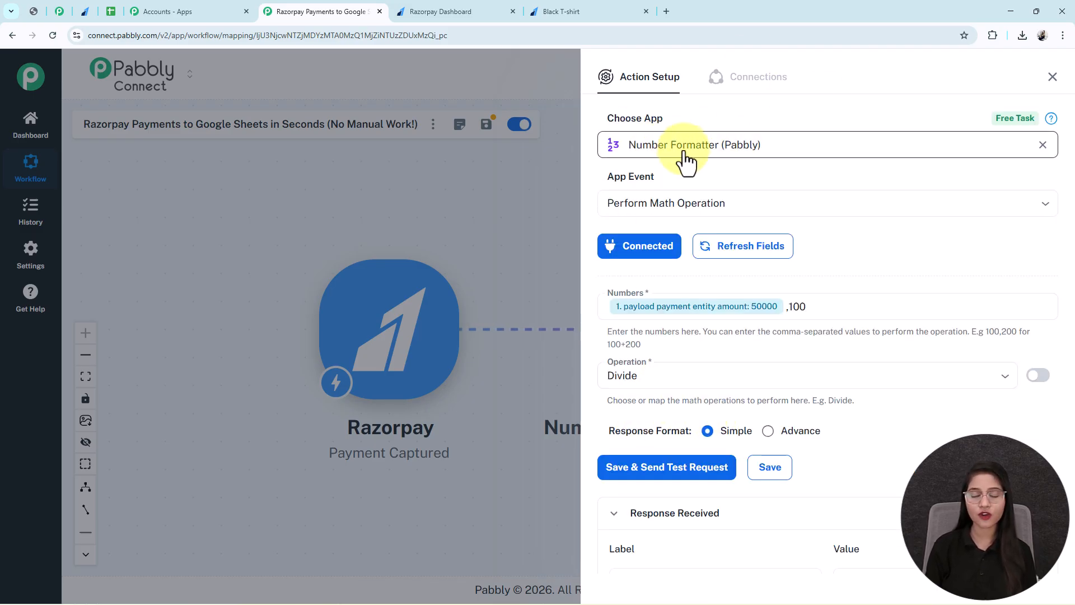
scroll(714, 268, "down", 2)
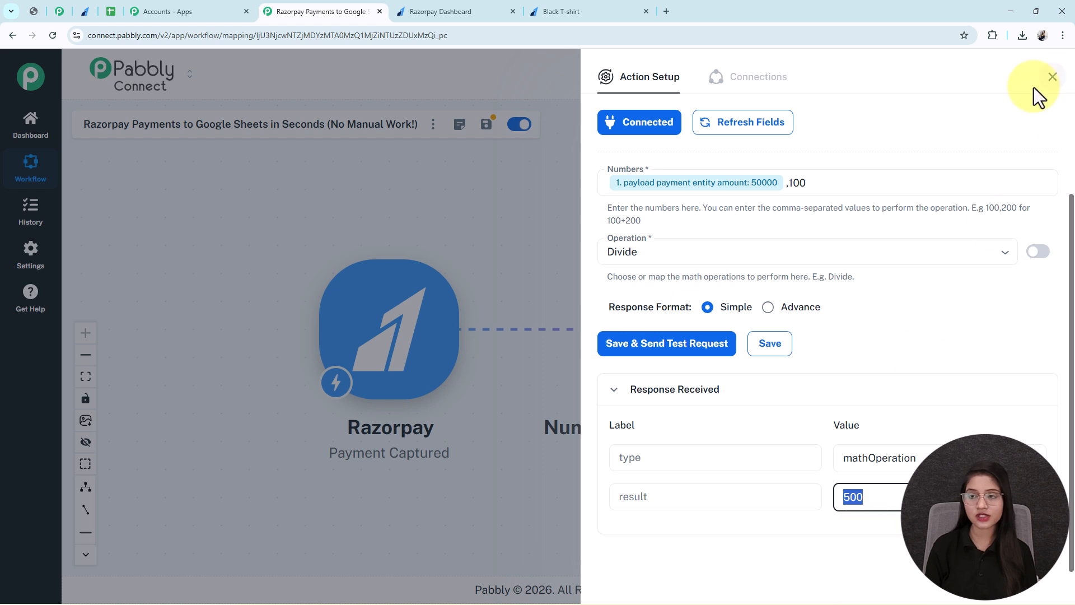
left_click(1053, 76)
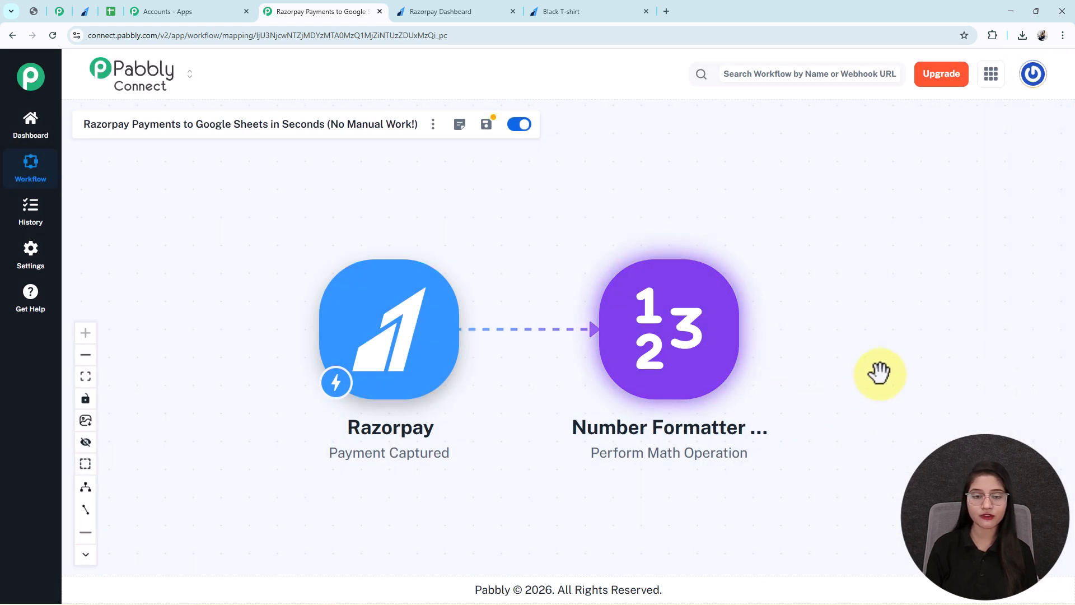
- Add a Google Sheets action after the Number Formatter step with the Add New Row event
mouse_move(612, 343)
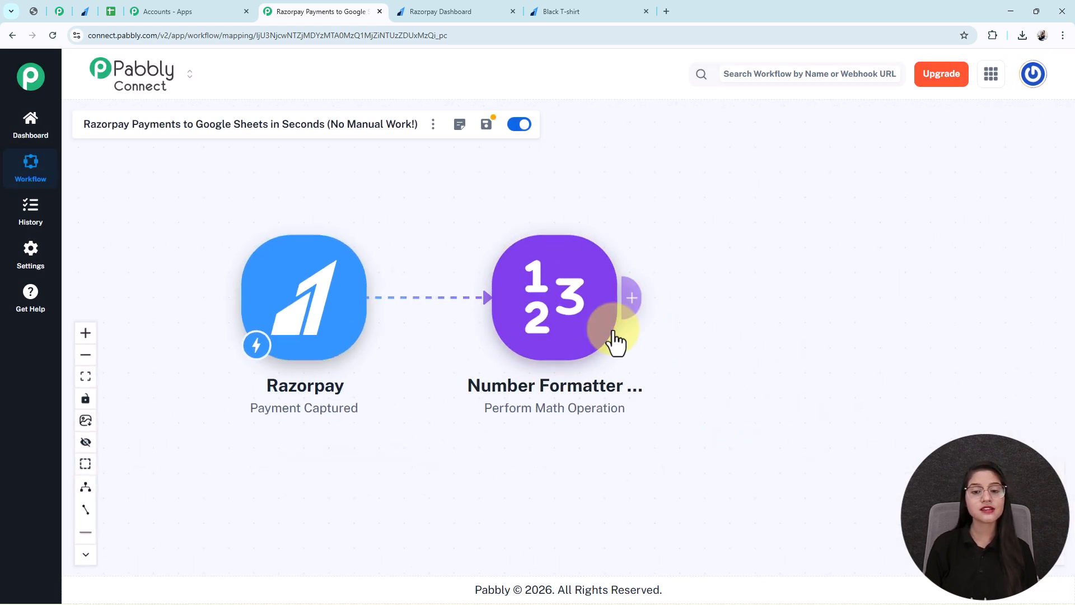
left_click(632, 300)
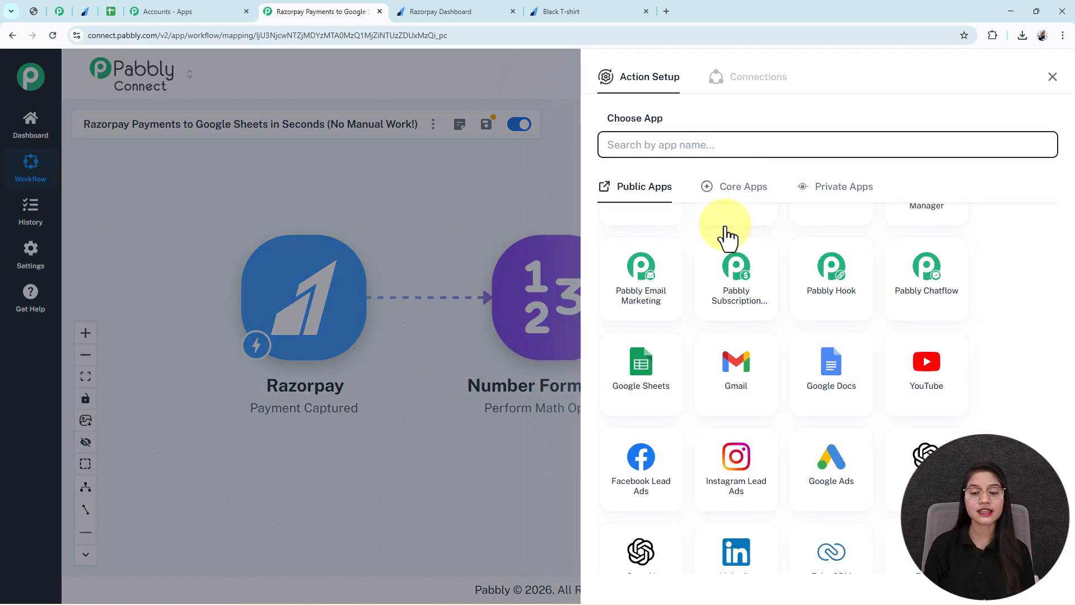
left_click(657, 399)
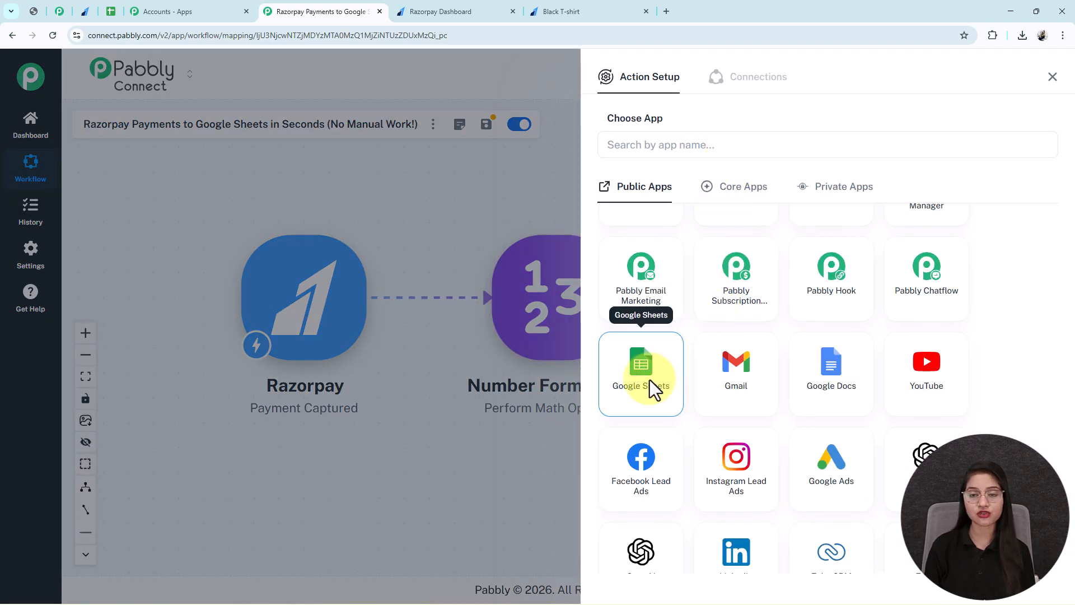
left_click(646, 208)
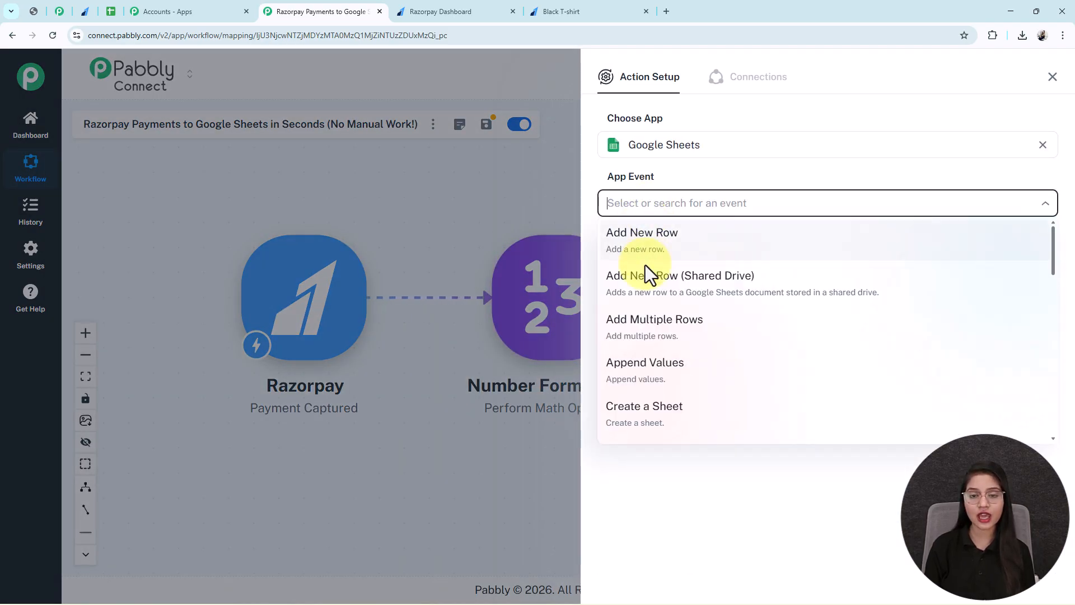
left_click(617, 235)
- Create a new Google Sheets connection by signing in with the Google account and authorizing Pabbly Connect Sheets
left_click(604, 250)
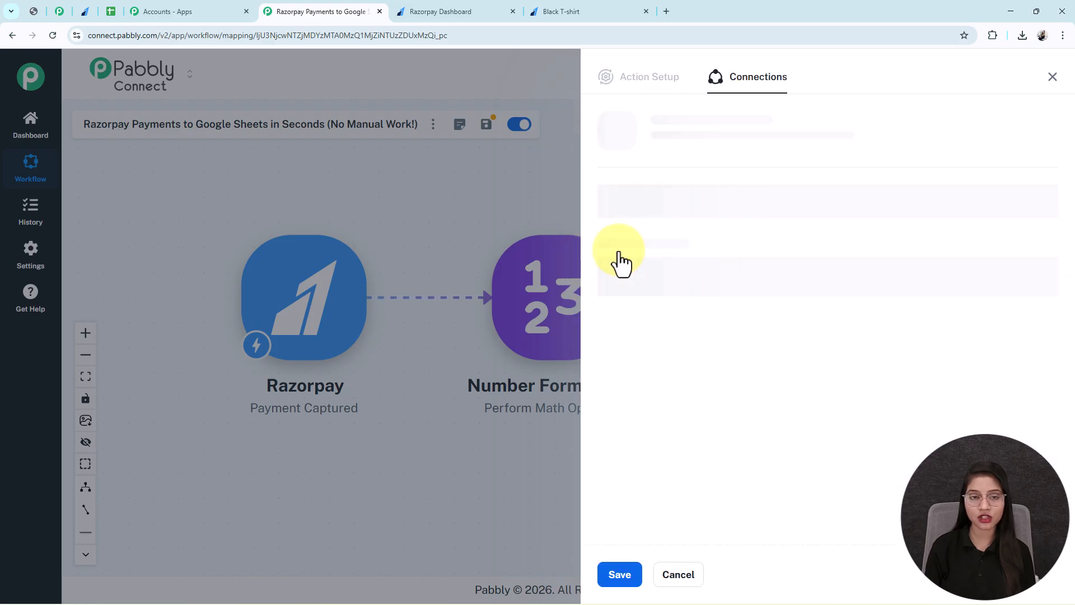
left_click_drag(617, 181, 753, 181)
left_click(881, 177)
left_click(753, 181)
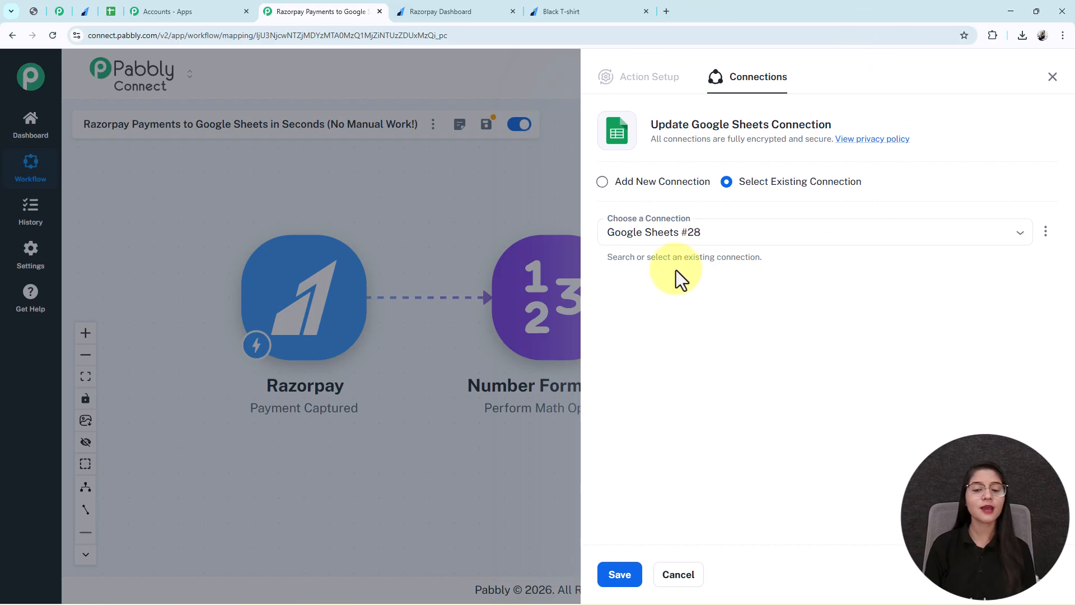
left_click(598, 184)
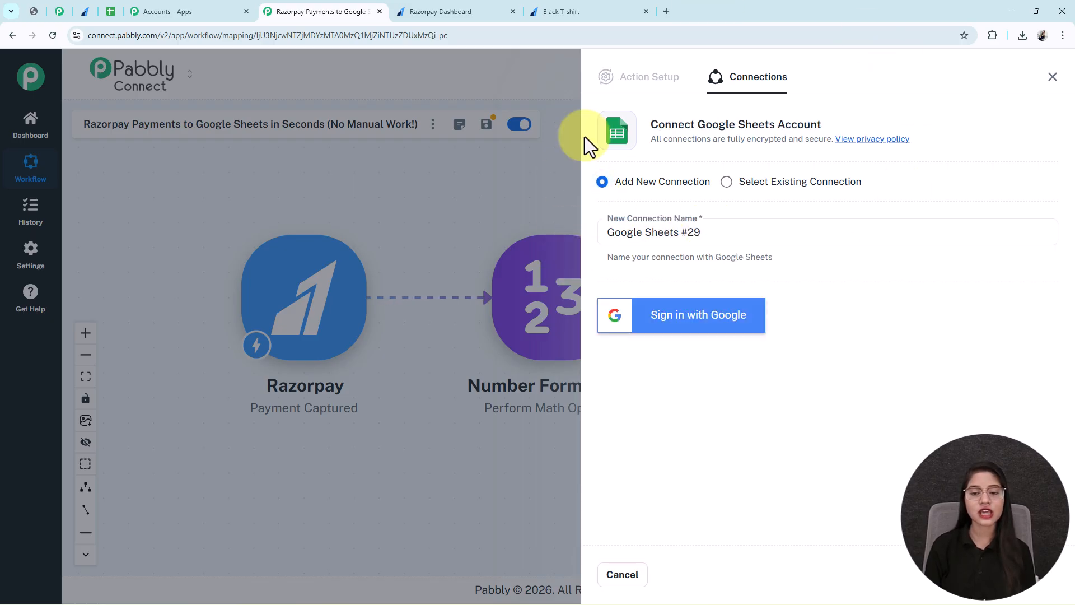
left_click(698, 326)
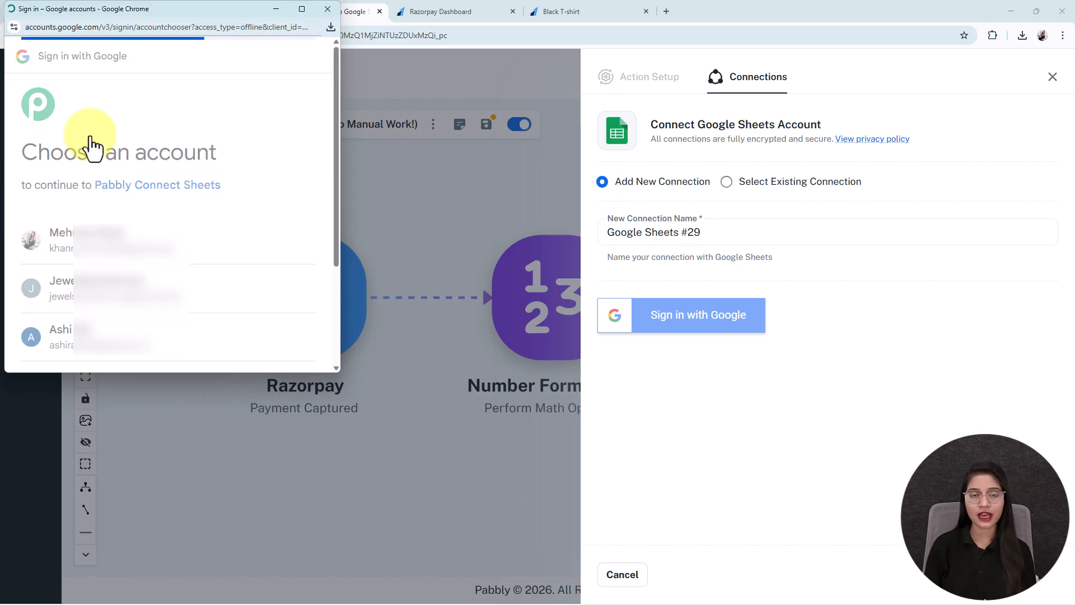
scroll(92, 137, "down", 5)
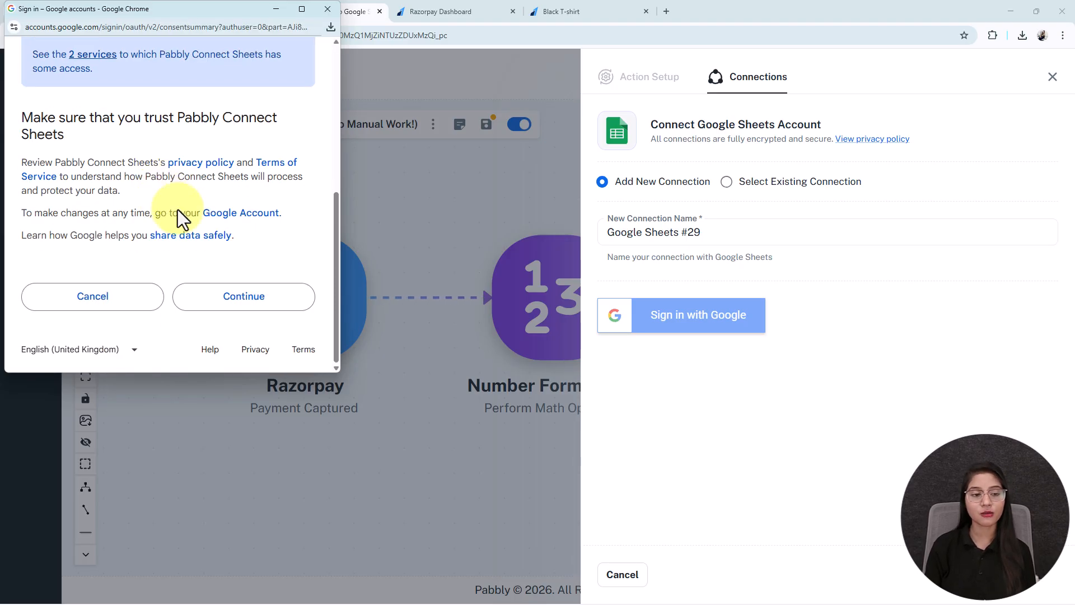
left_click(219, 297)
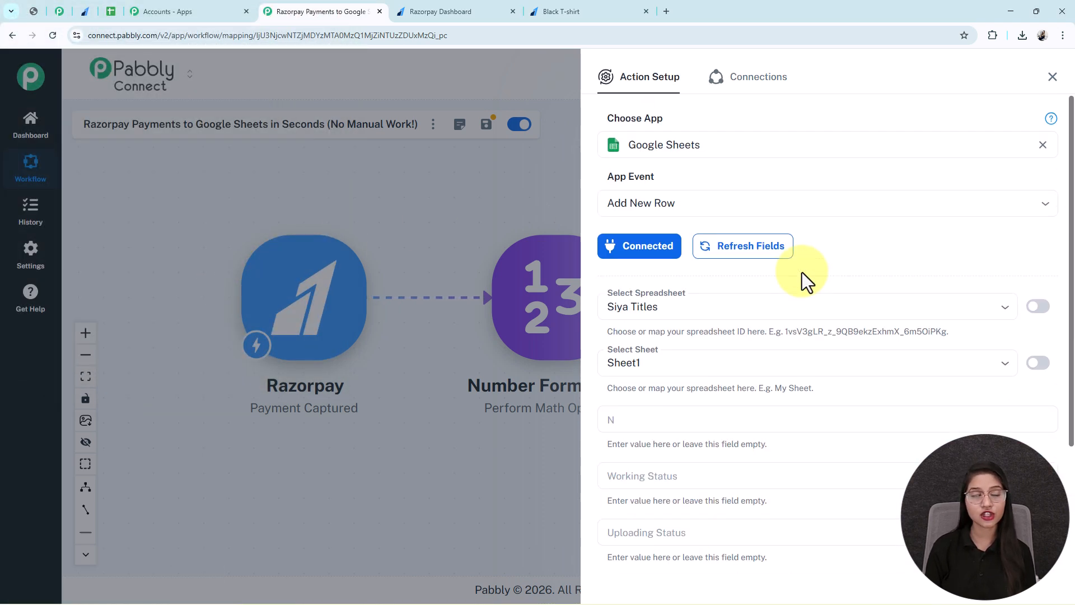
- Select Sheet1 of the Razorpay Payments spreadsheet and compare the action's fields with the columns in the Google Sheet
left_click(660, 300)
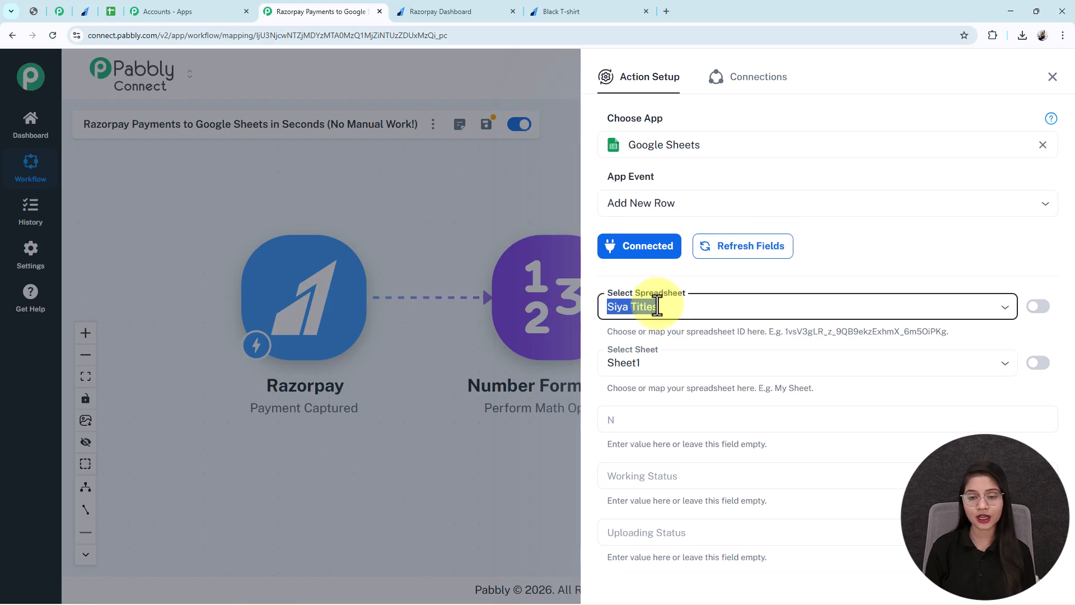
left_click(653, 278)
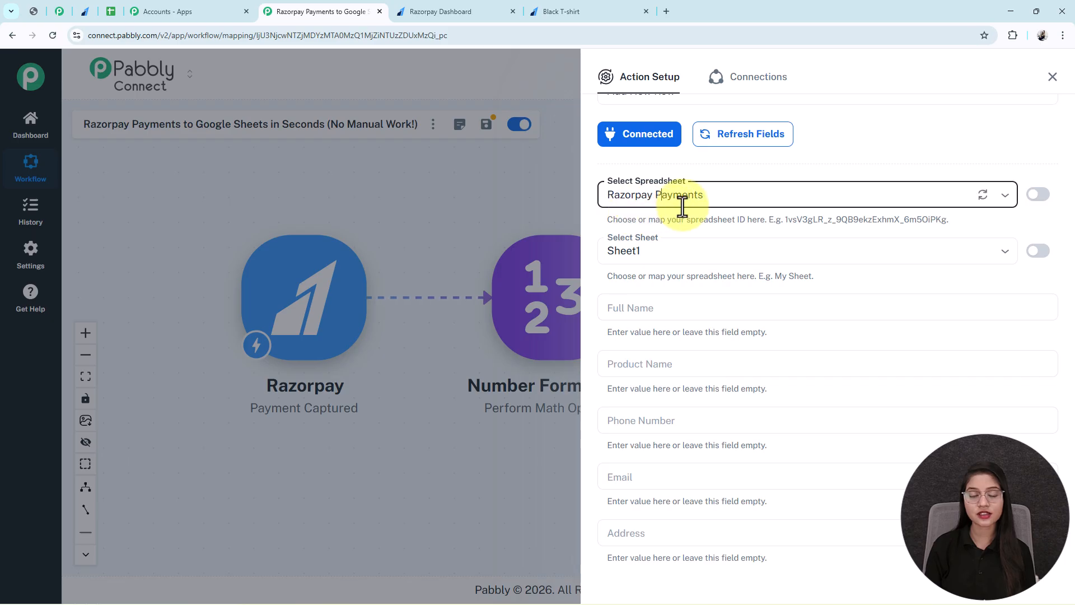
scroll(681, 264, "down", 3)
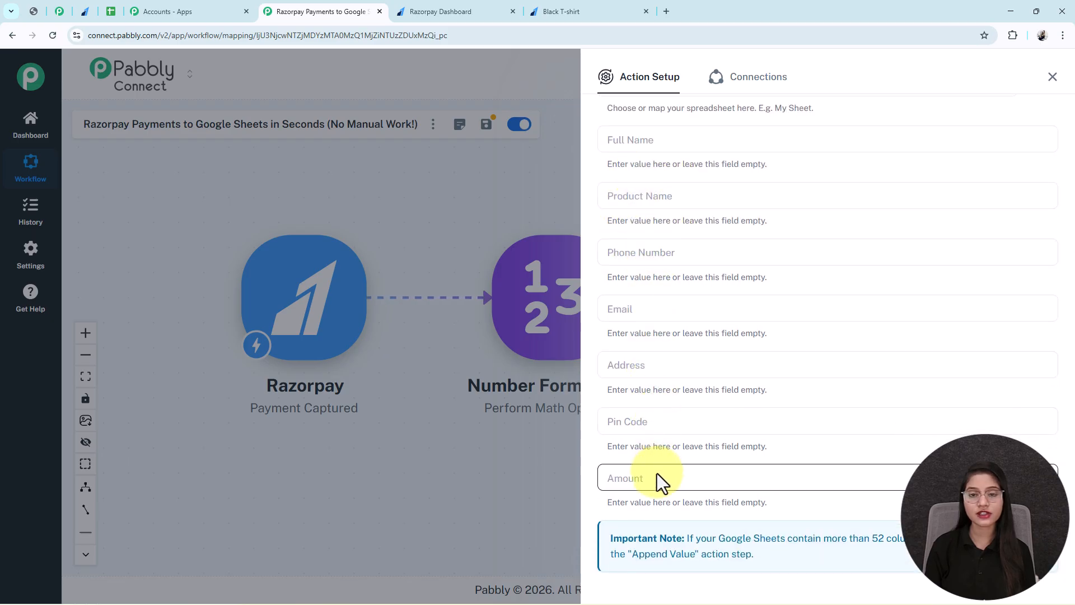
left_click(110, 11)
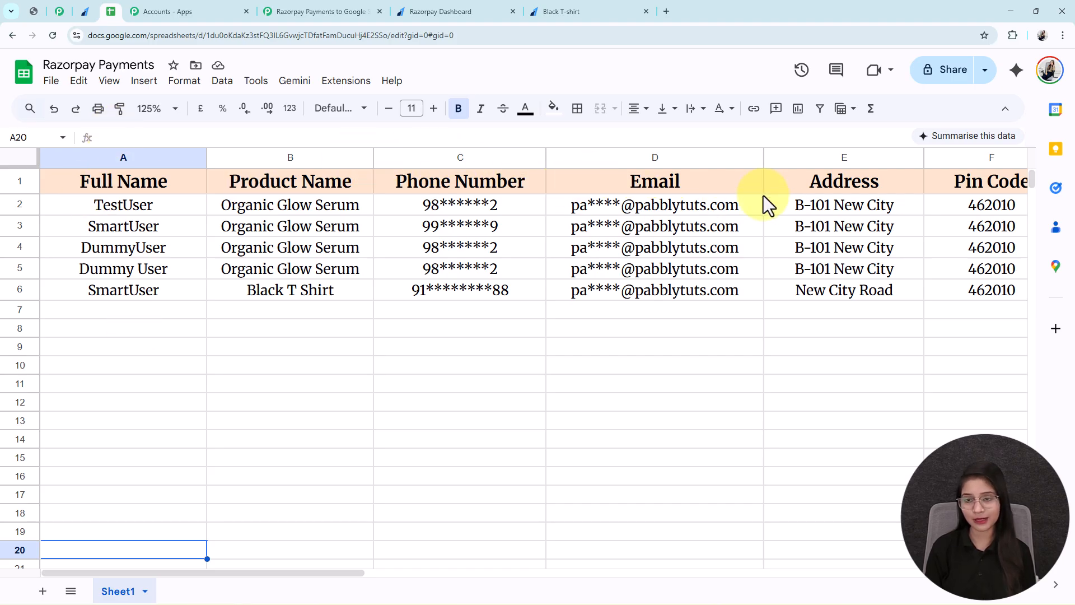
left_click(314, 11)
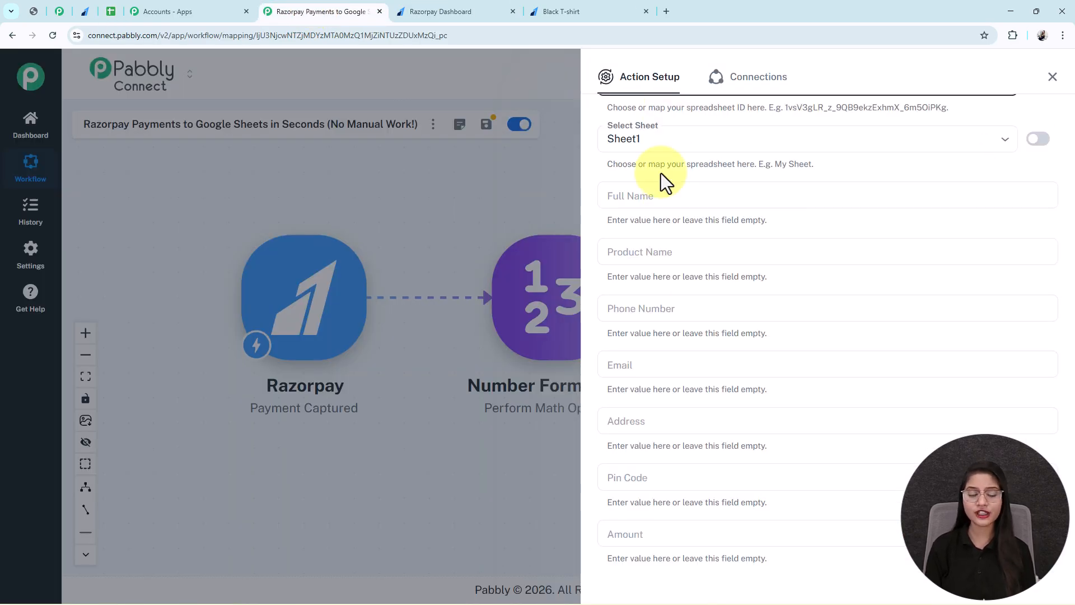
- Map the payload payment entity notes full_name from the Razorpay trigger into the Full Name field
left_click(651, 193)
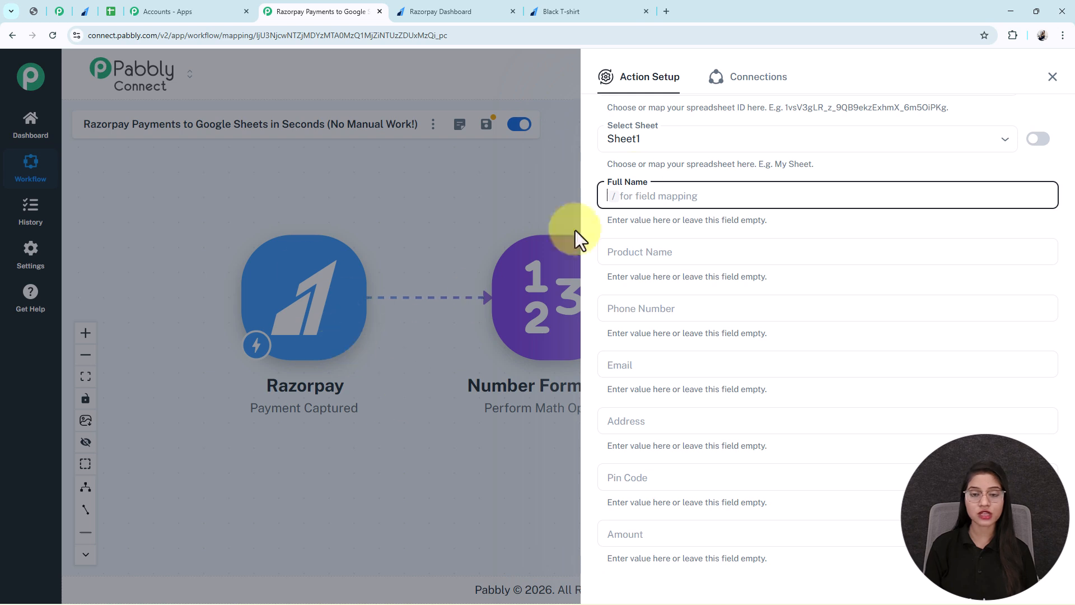
type("/")
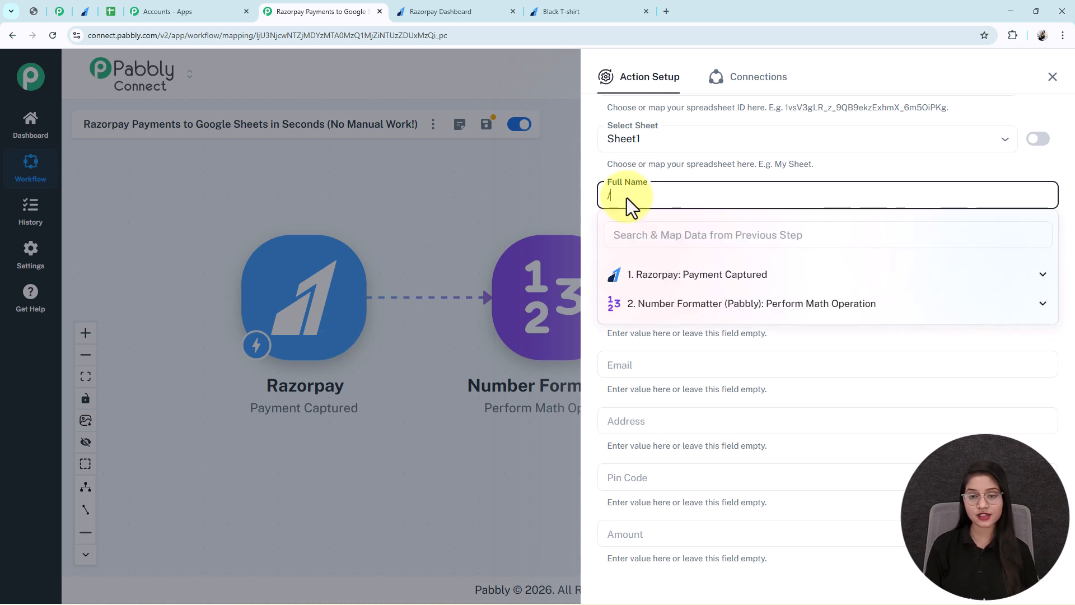
left_click(701, 280)
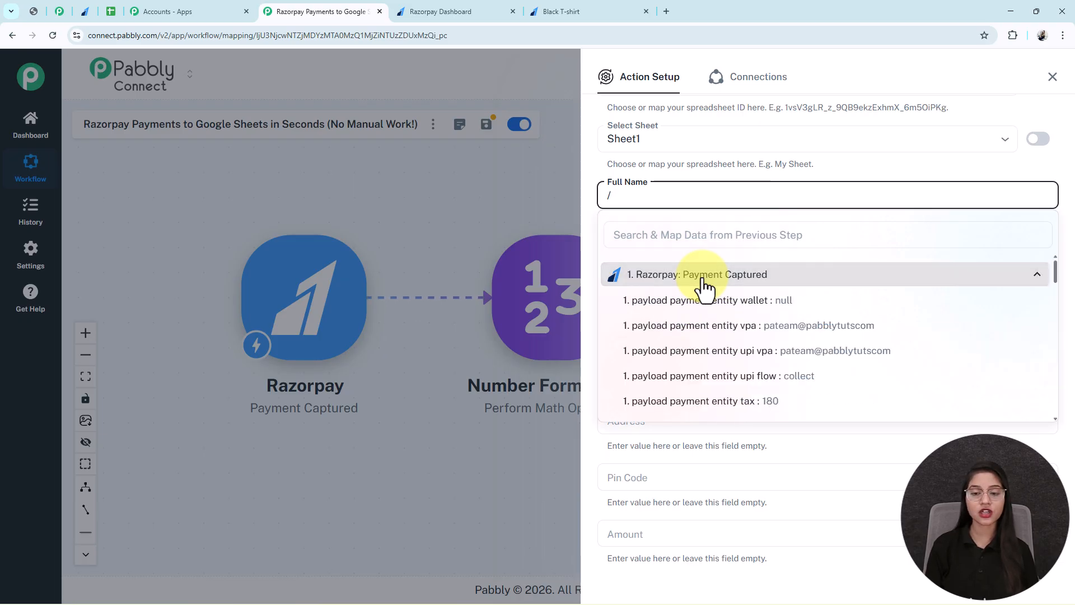
scroll(701, 337, "down", 5)
scroll(701, 337, "down", 1)
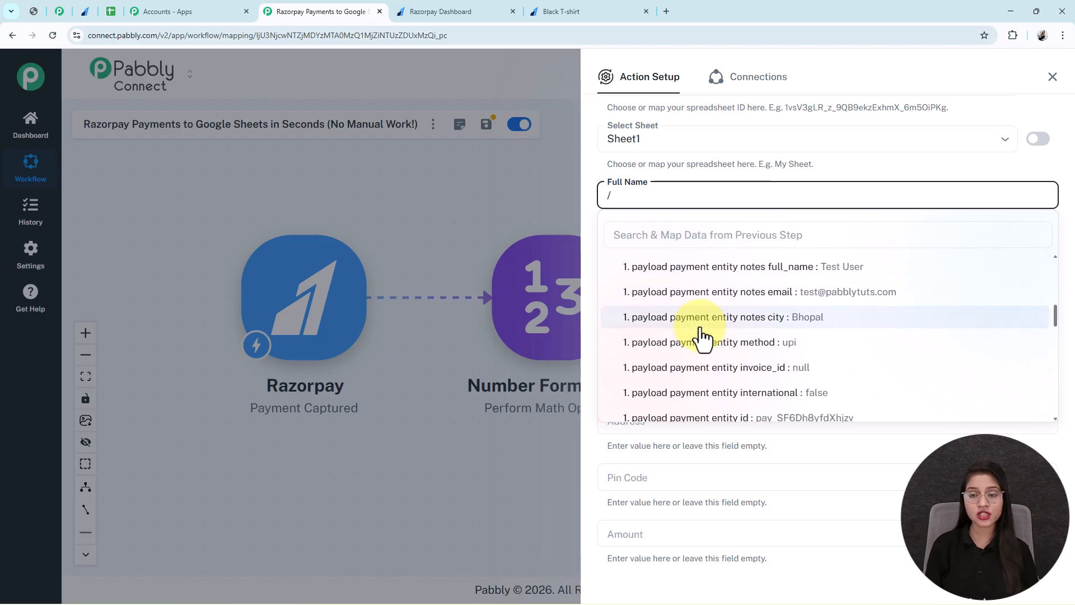
scroll(701, 338, "up", 2)
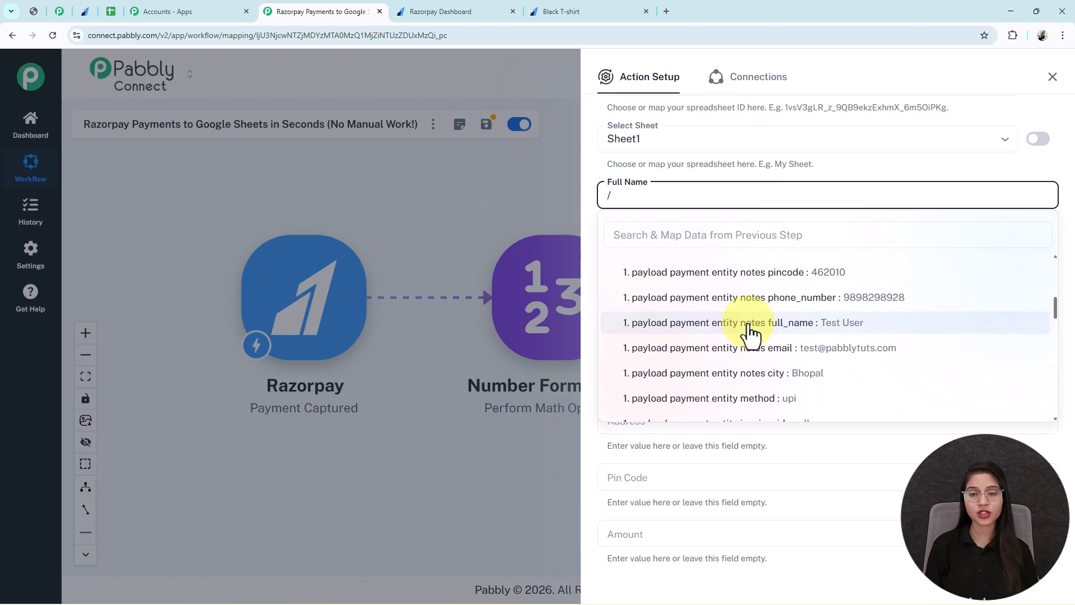
left_click(751, 324)
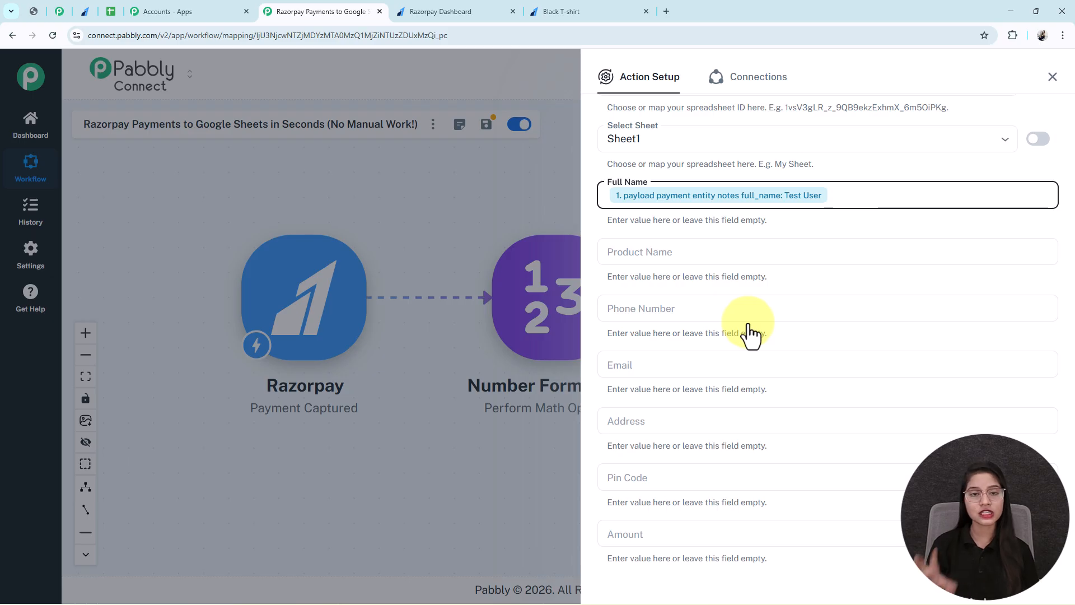
- Map the payload payment entity notes product_name from the Razorpay trigger into the Product Name field
key("Tab")
type("/")
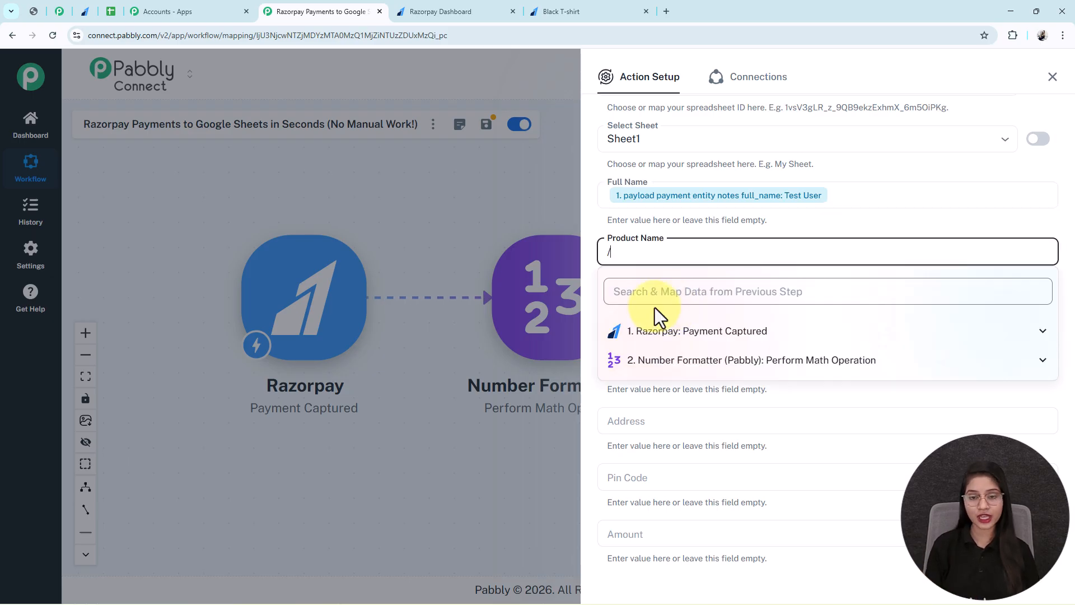
left_click(681, 333)
scroll(691, 365, "down", 5)
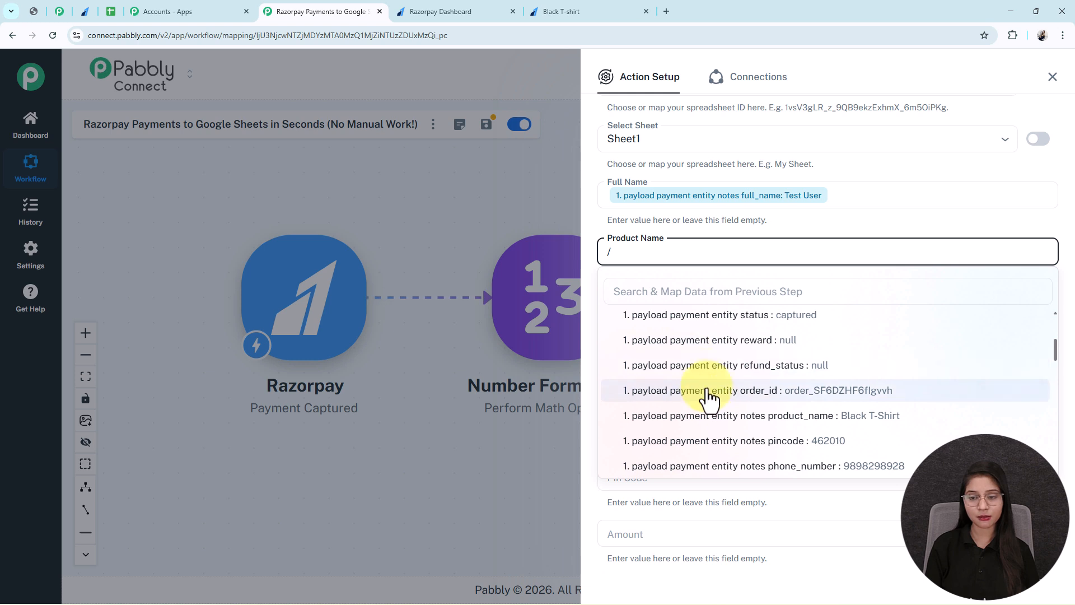
left_click(723, 361)
- Map the payload payment entity notes phone_number from the Razorpay trigger into the Phone Number field
left_click(646, 312)
type("/")
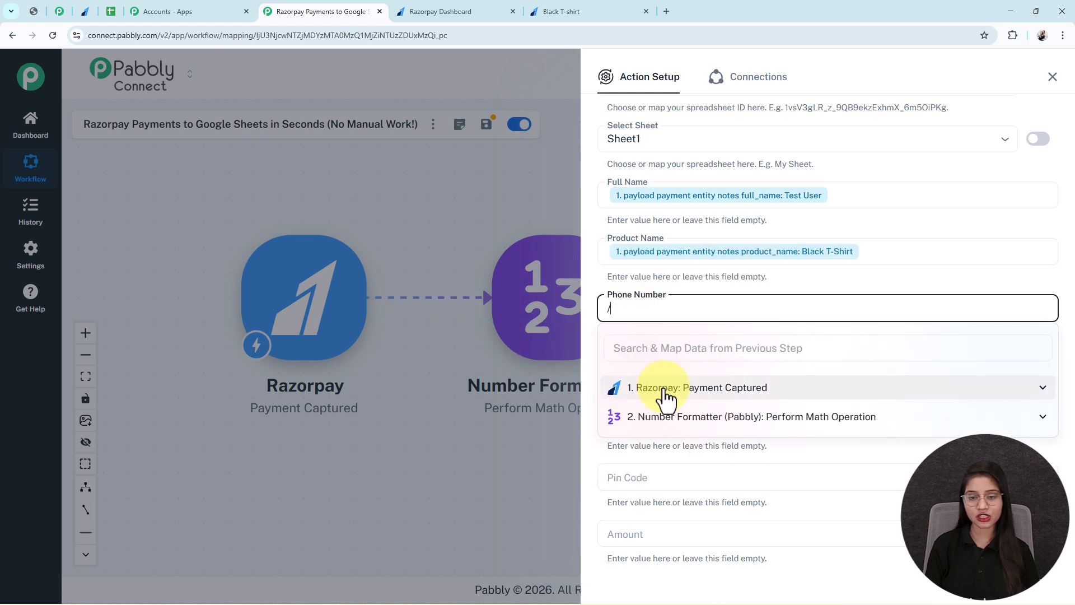
left_click(677, 391)
scroll(744, 501, "down", 6)
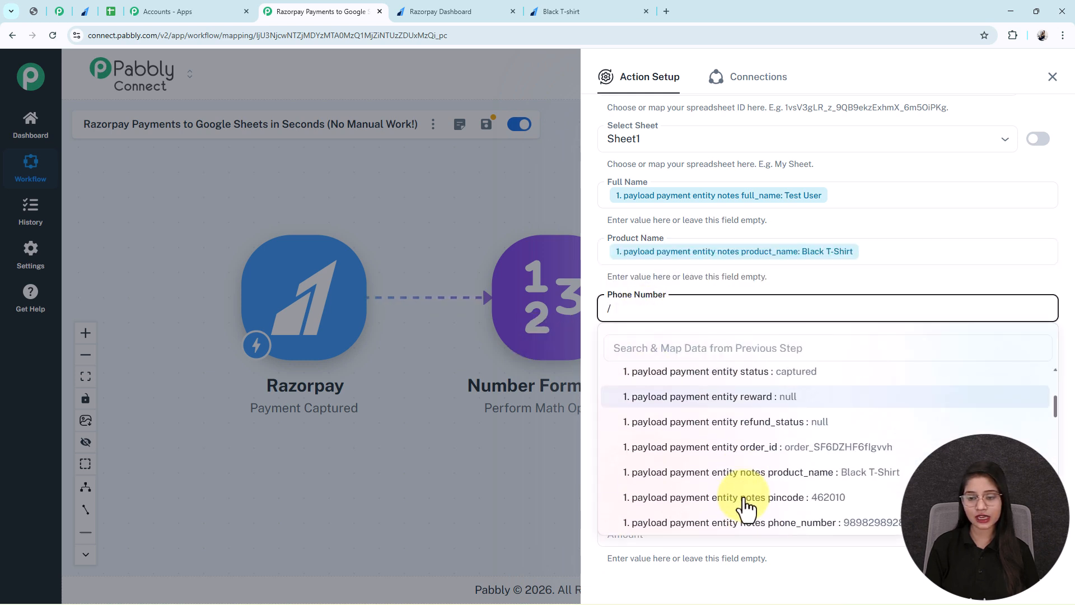
left_click(745, 432)
scroll(810, 336, "down", 2)
- Map the Razorpay payment's notes email into the Email field and its notes city into the Address field
left_click(624, 256)
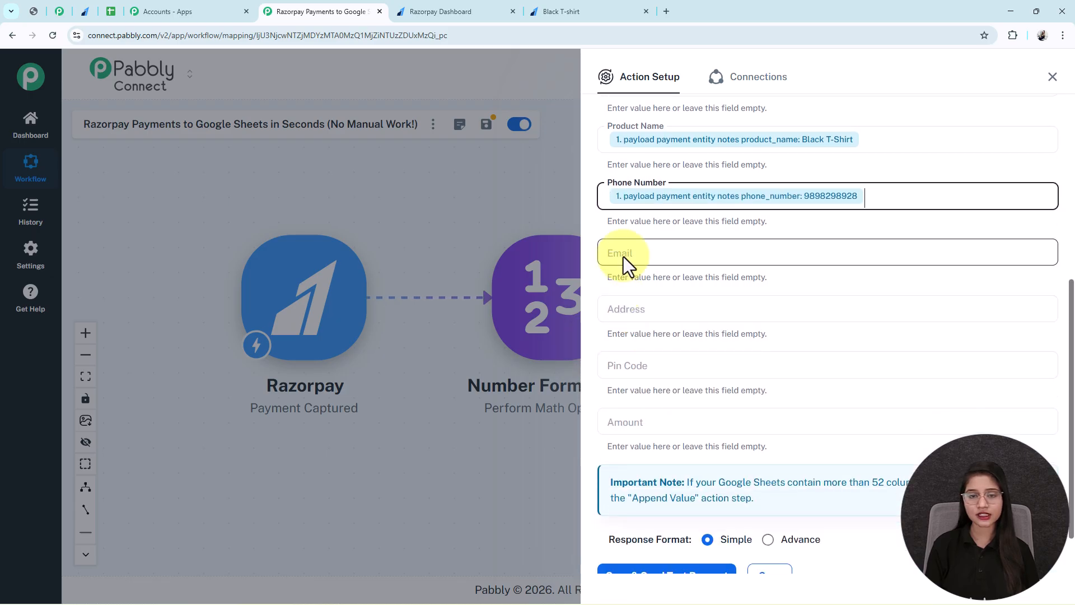
type("/")
left_click(722, 337)
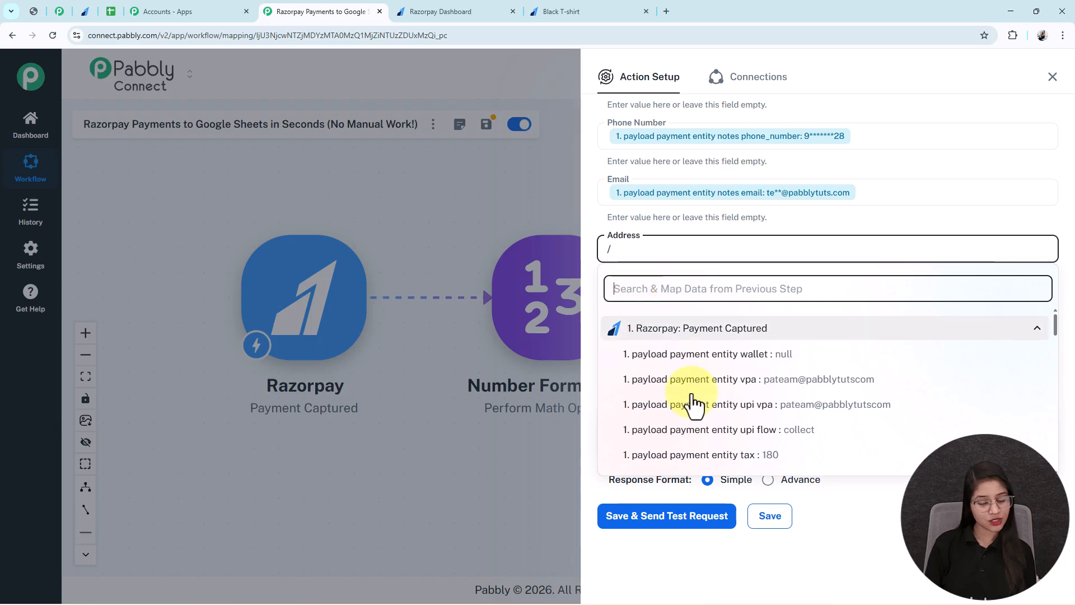
scroll(661, 392, "down", 6)
left_click(723, 444)
- Map the payload payment entity notes pincode from the Razorpay trigger into the Pin Code field
left_click(630, 308)
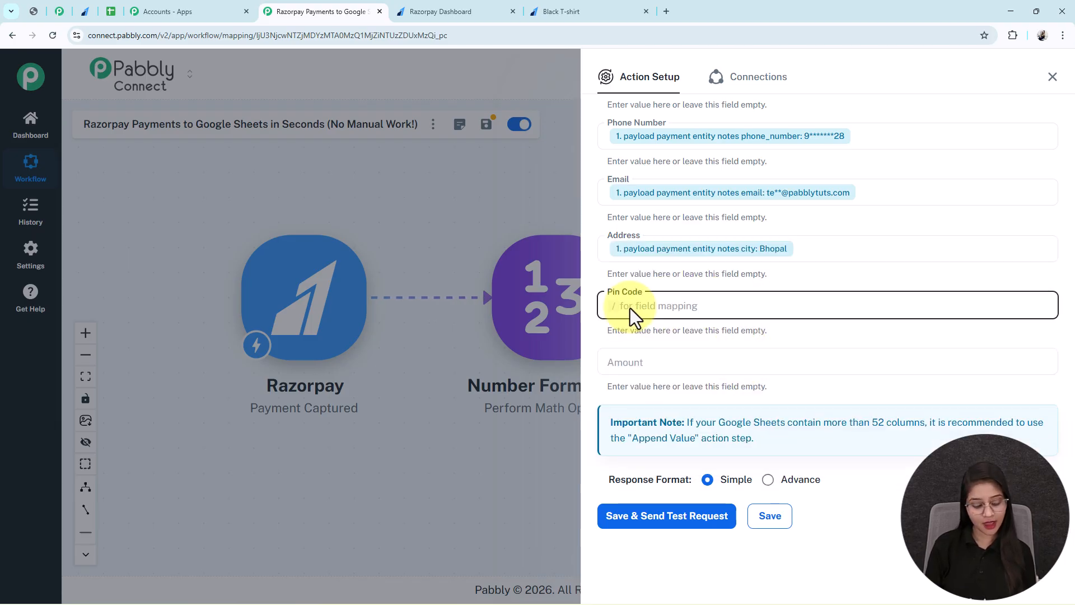
type("/")
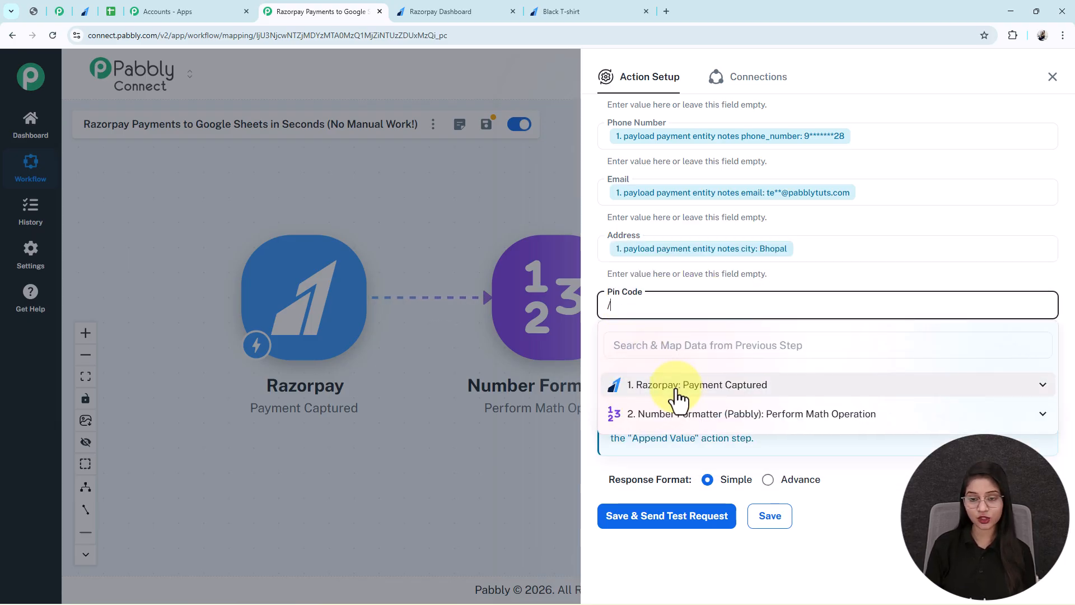
left_click(678, 392)
scroll(729, 493, "down", 5)
scroll(741, 486, "up", 3)
left_click(773, 440)
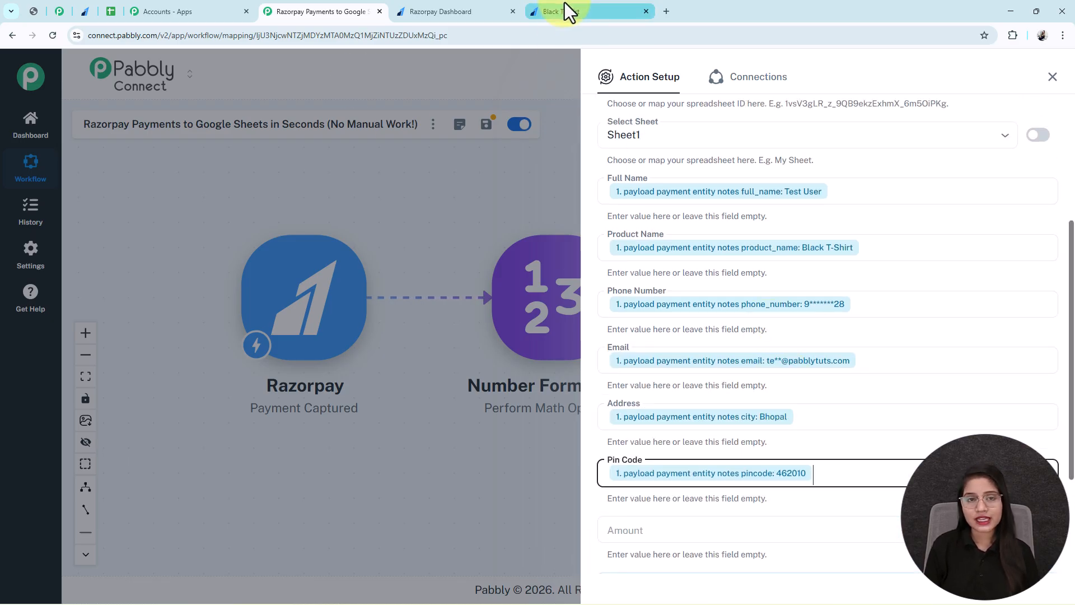
- Map the result of the Number Formatter math operation into the Amount field, after viewing the Black T-shirt payment page
left_click(564, 3)
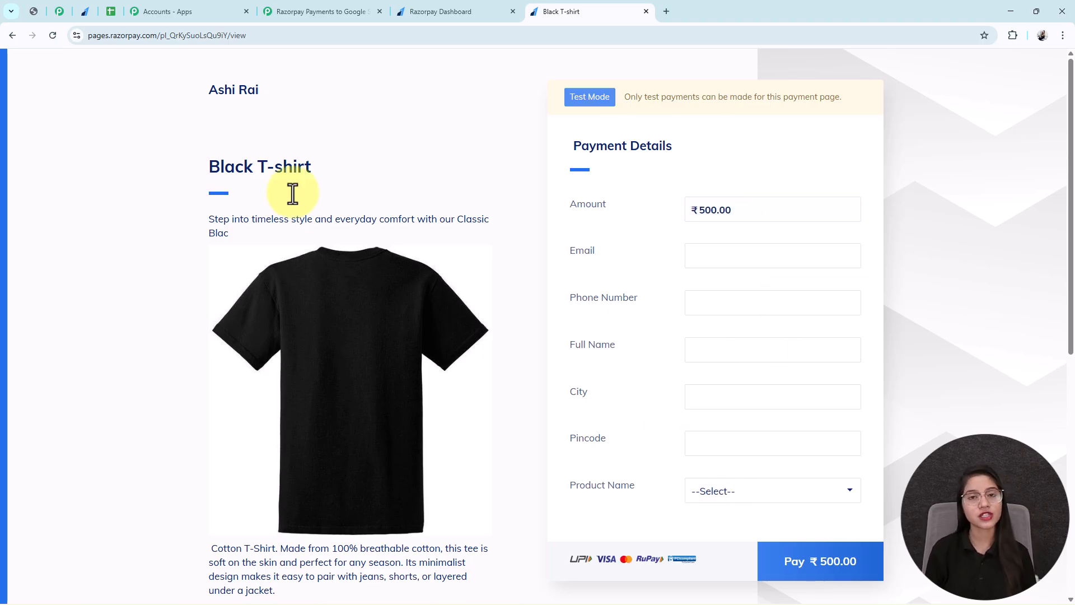
left_click(334, 11)
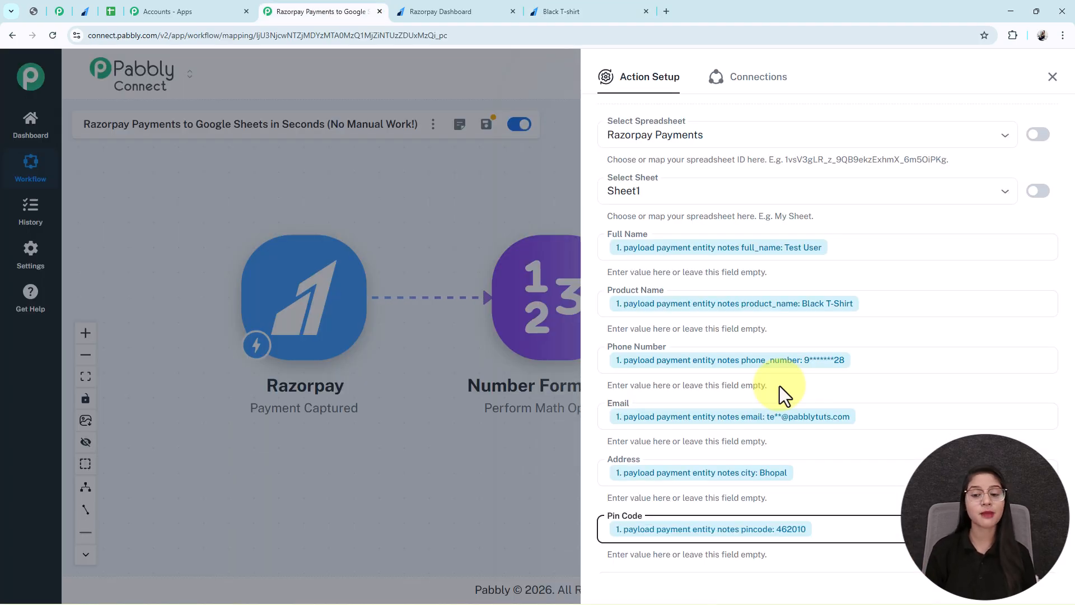
scroll(780, 387, "down", 2)
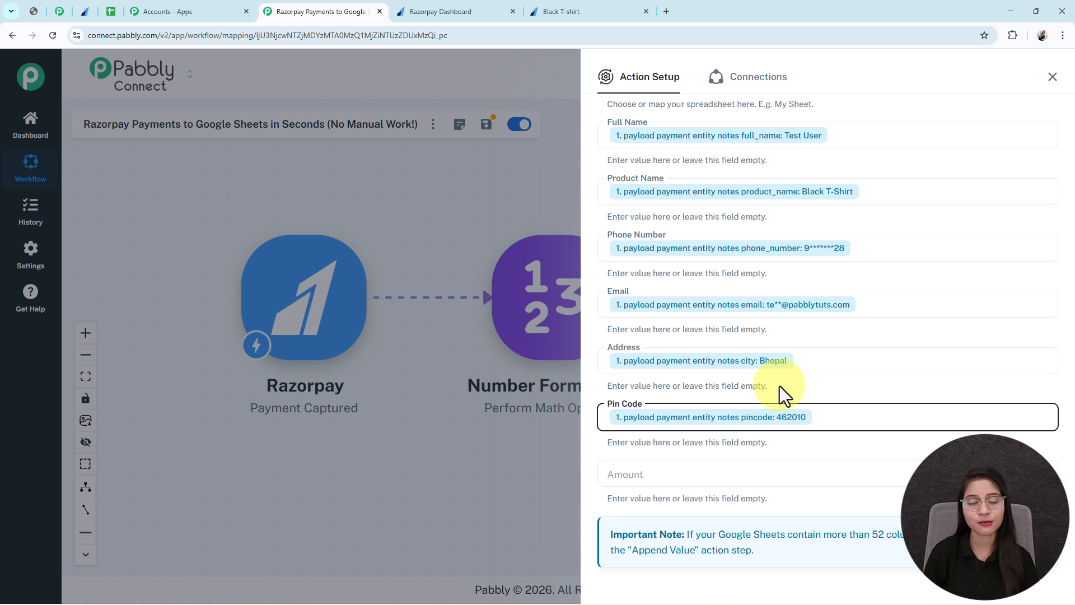
scroll(644, 502, "down", 2)
left_click(629, 370)
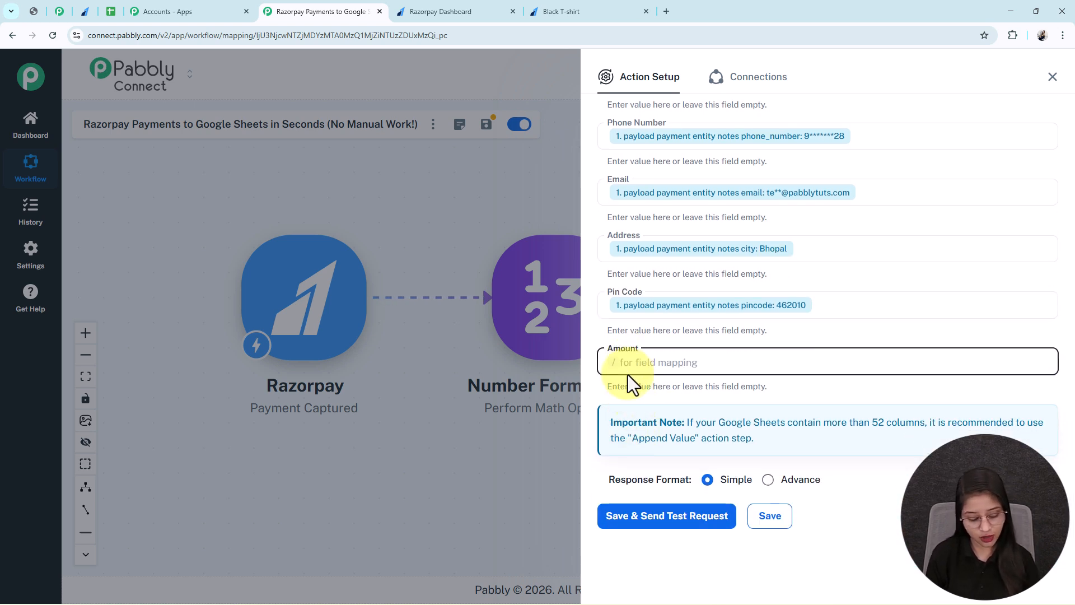
type("/")
left_click(734, 473)
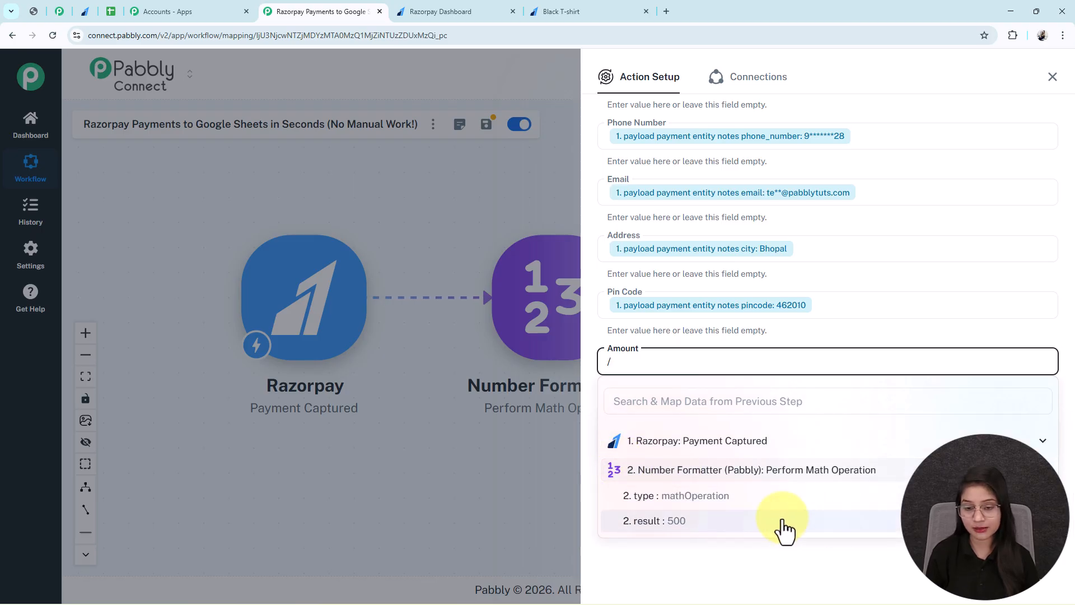
left_click(719, 526)
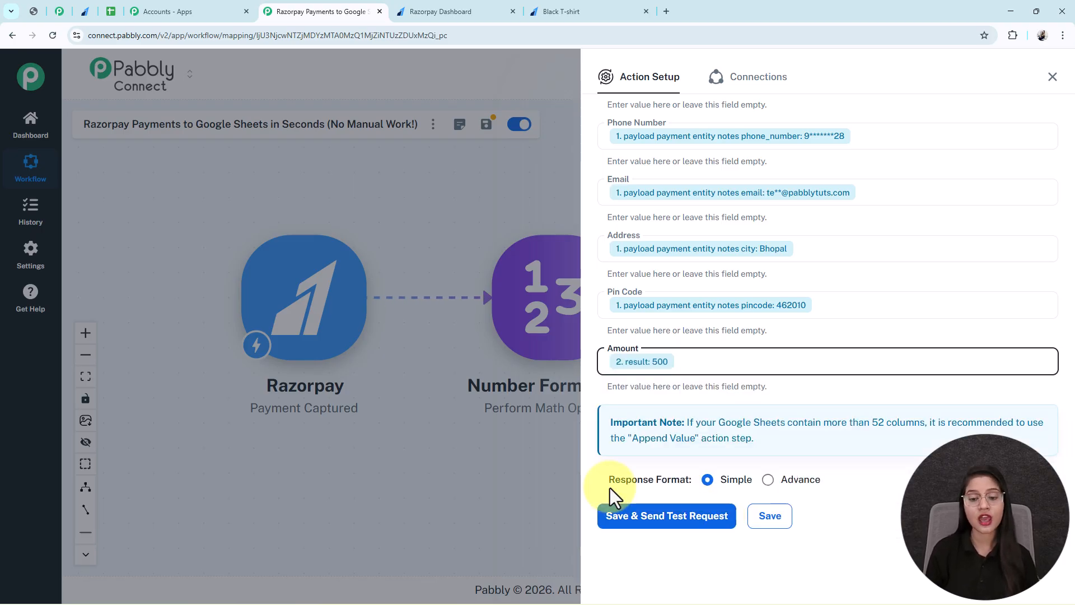
- Switch the response format to Advance and back to Simple to compare the two options
left_click_drag(603, 484, 705, 496)
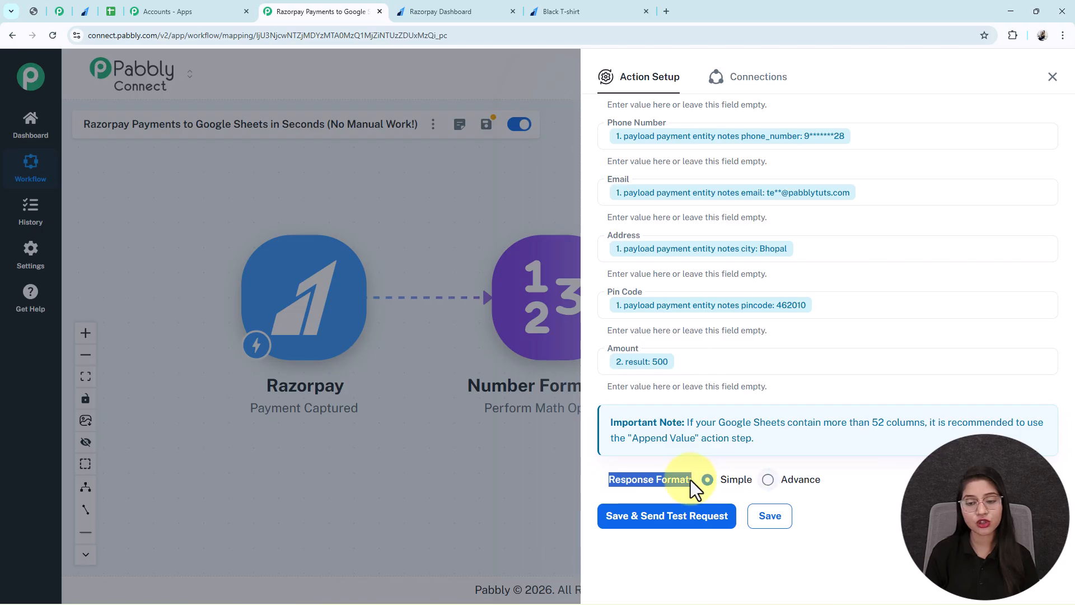
double_click(801, 481)
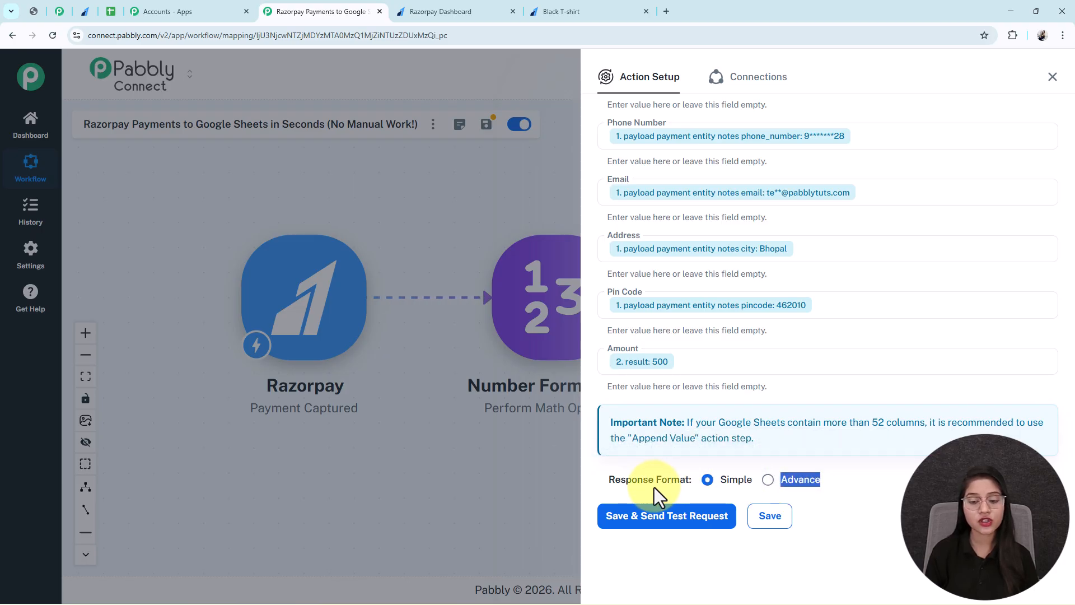
left_click_drag(749, 482, 715, 486)
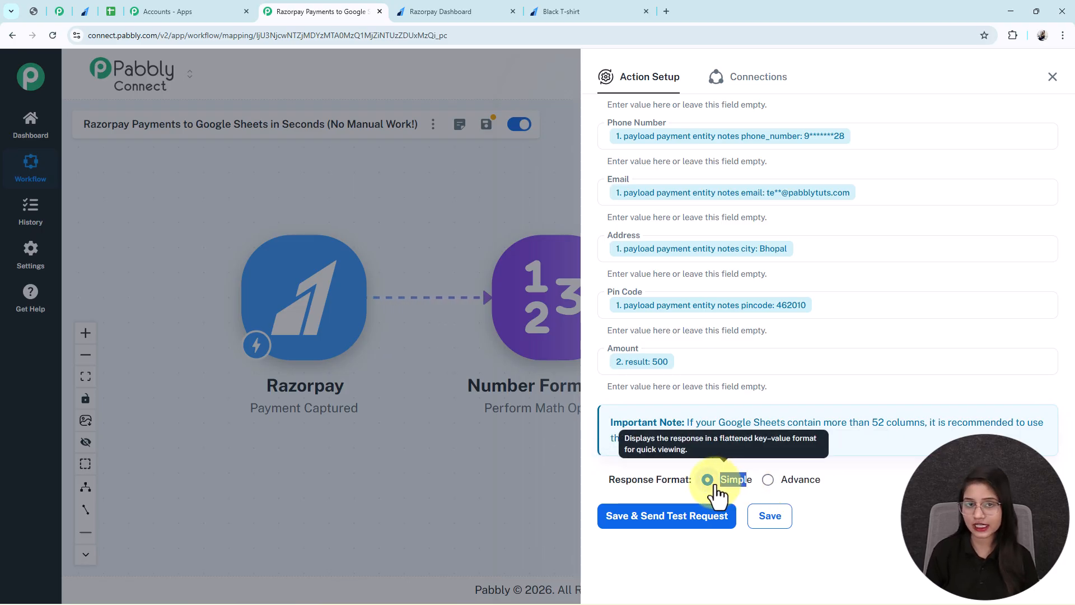
left_click_drag(845, 477, 777, 487)
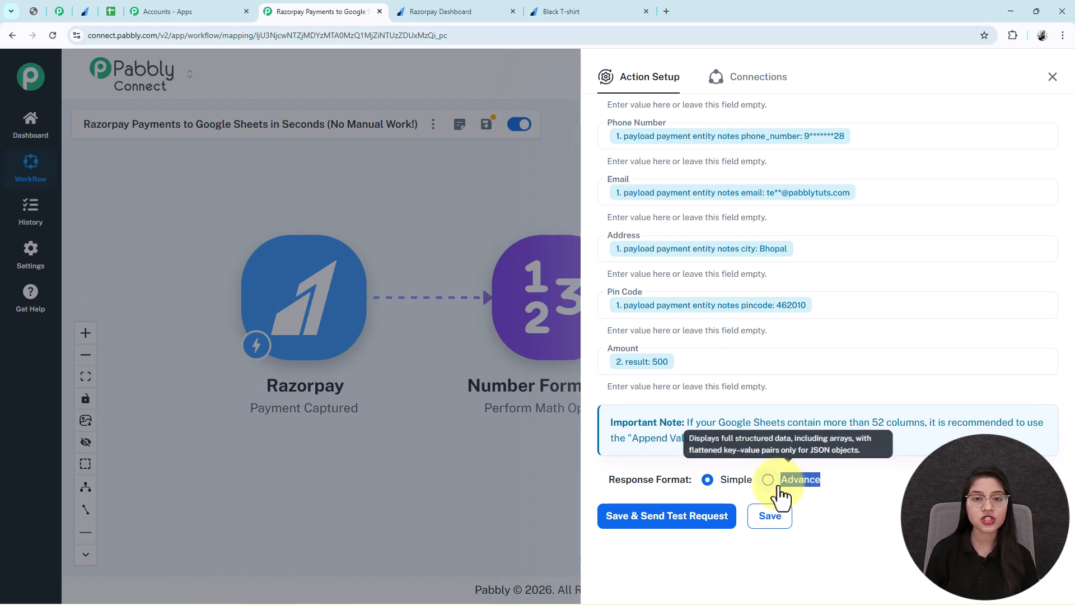
left_click(798, 483)
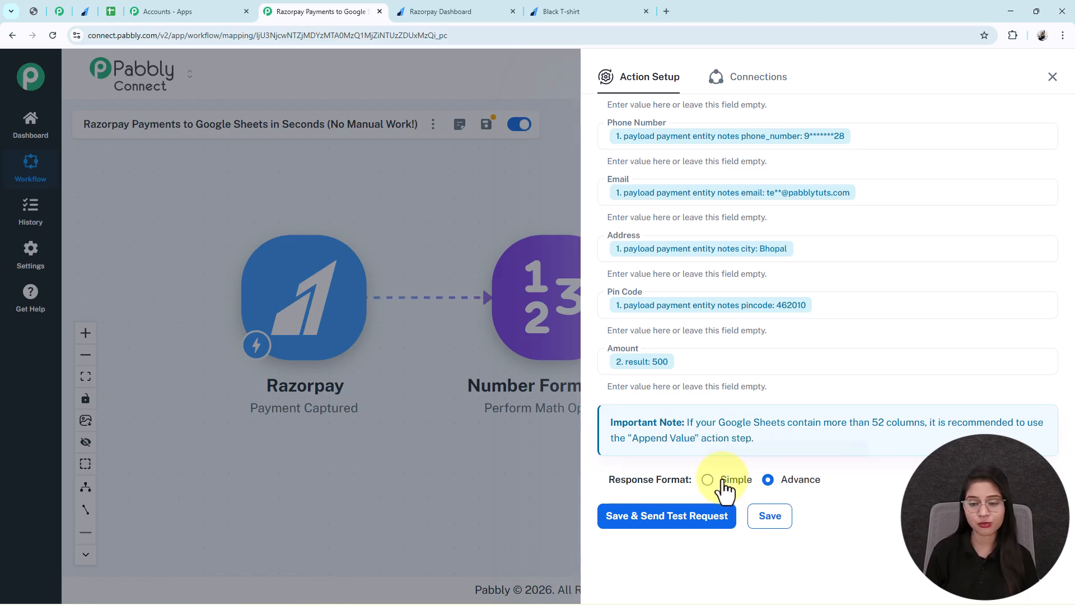
left_click_drag(755, 486, 719, 486)
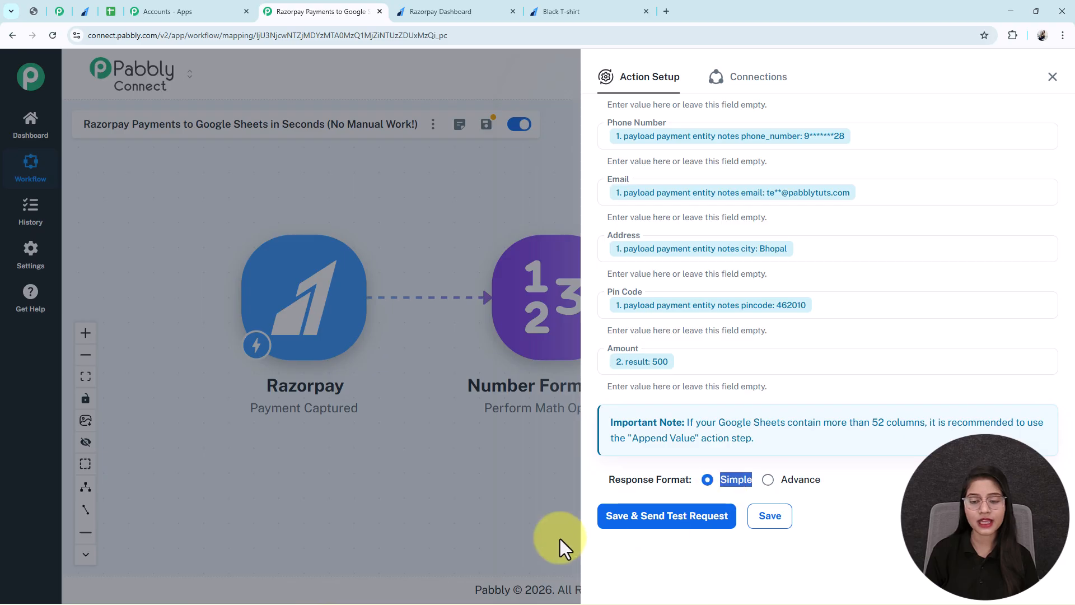
- Save the Google Sheets action, send a test request and examine the response received
left_click(674, 527)
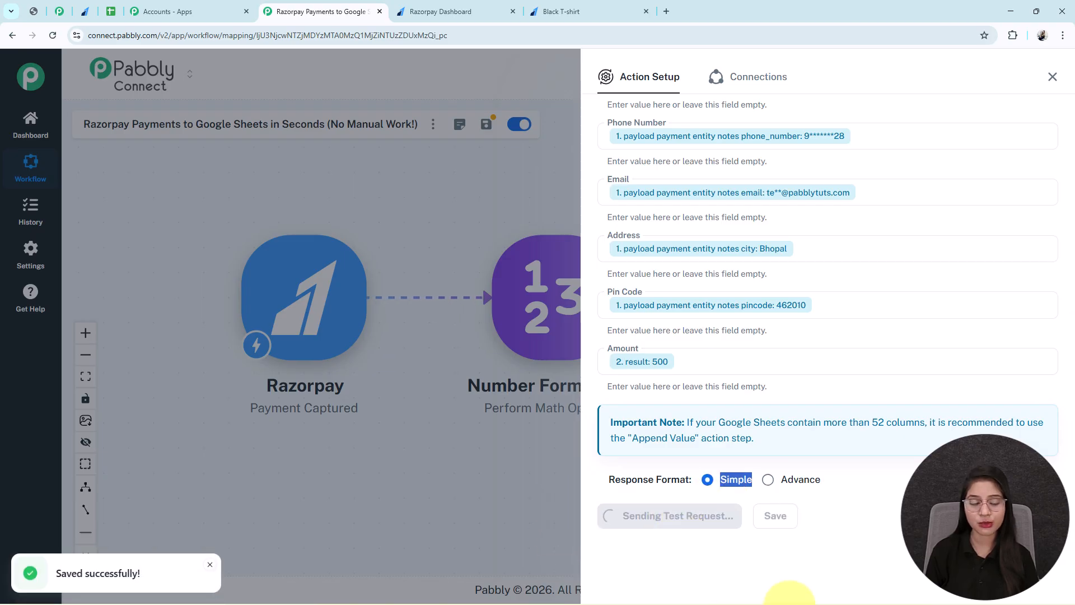
scroll(827, 509, "down", 3)
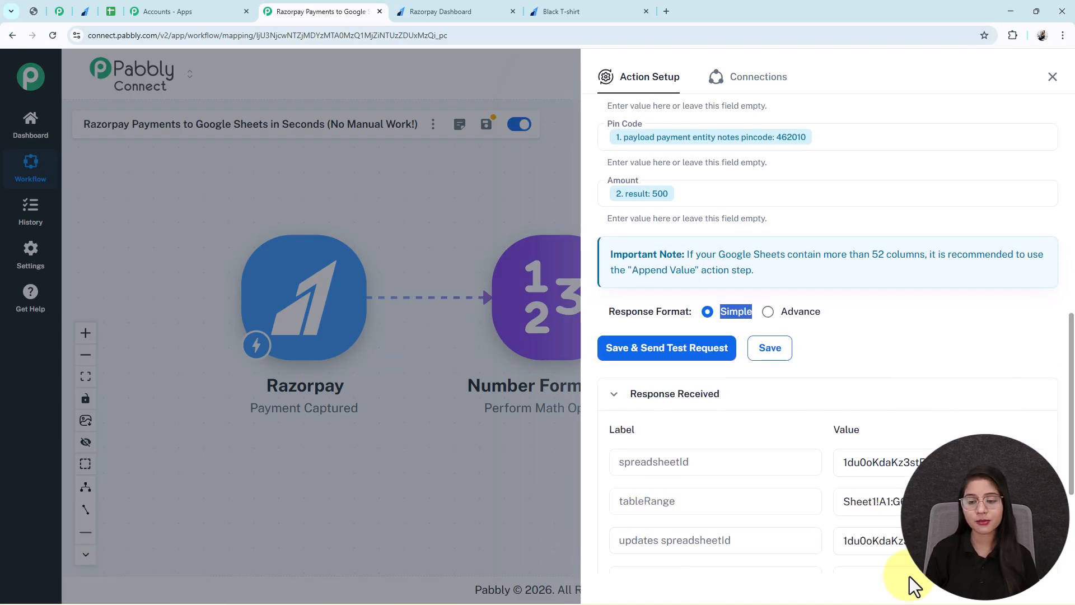
scroll(850, 530, "down", 3)
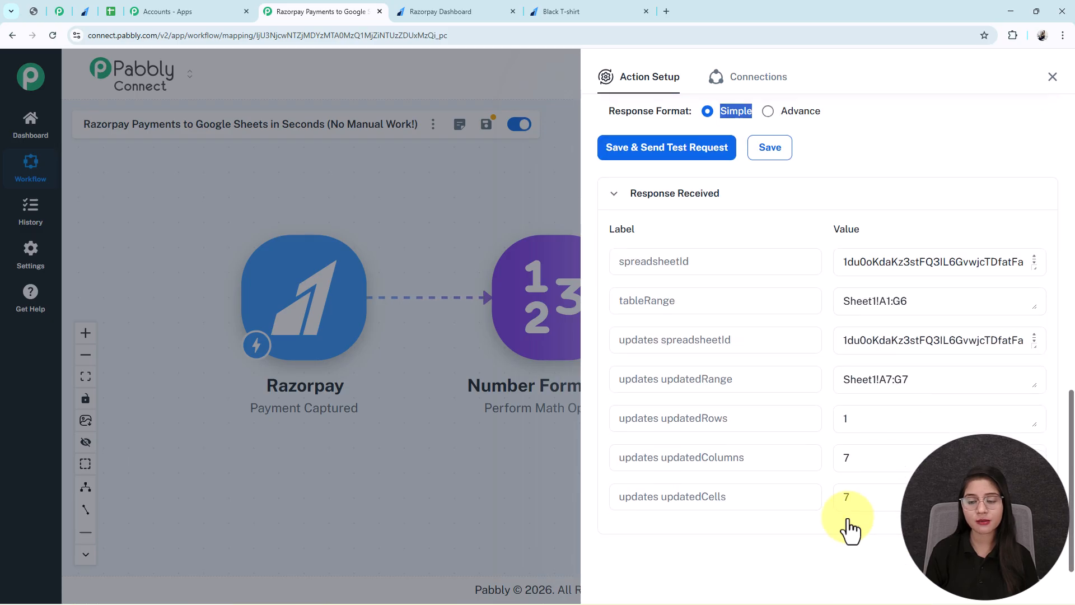
left_click(719, 261)
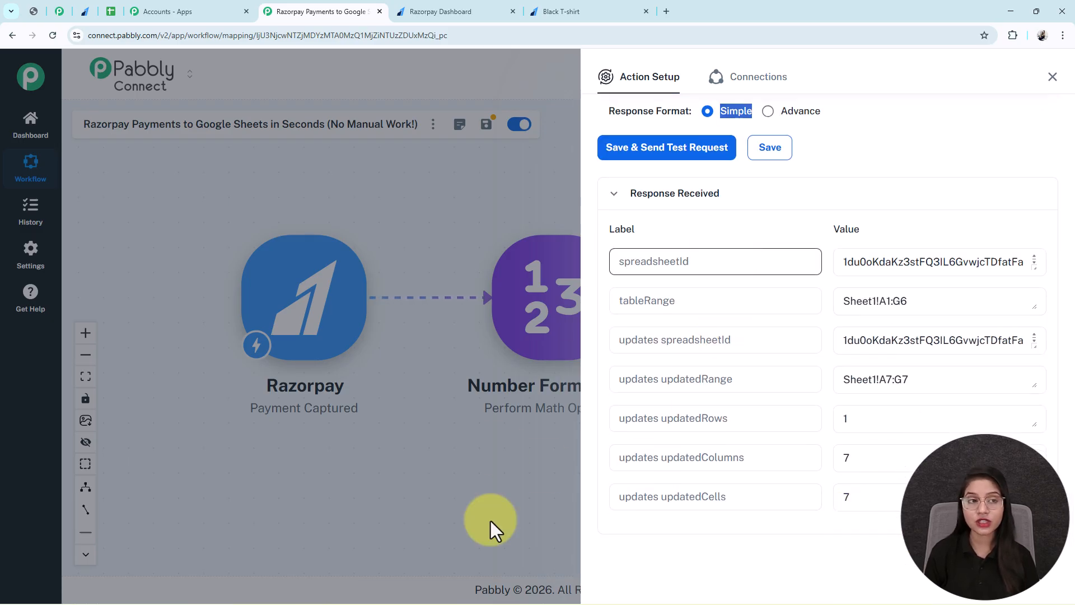
- Switch to the Razorpay Payments sheet and check each value in row 7, from Full Name to Pin Code
left_click(104, 14)
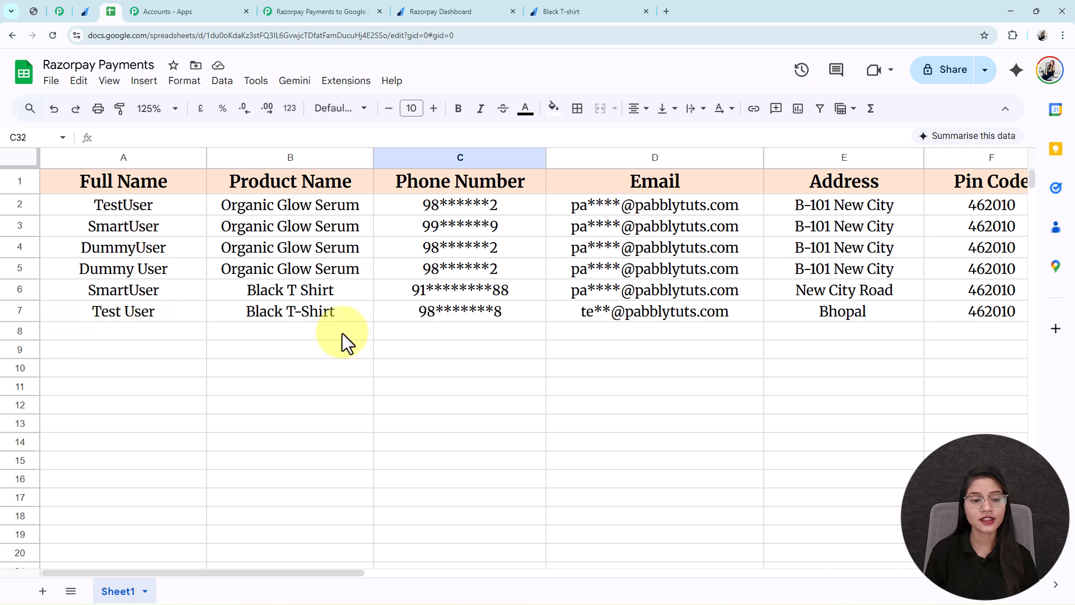
left_click(147, 316)
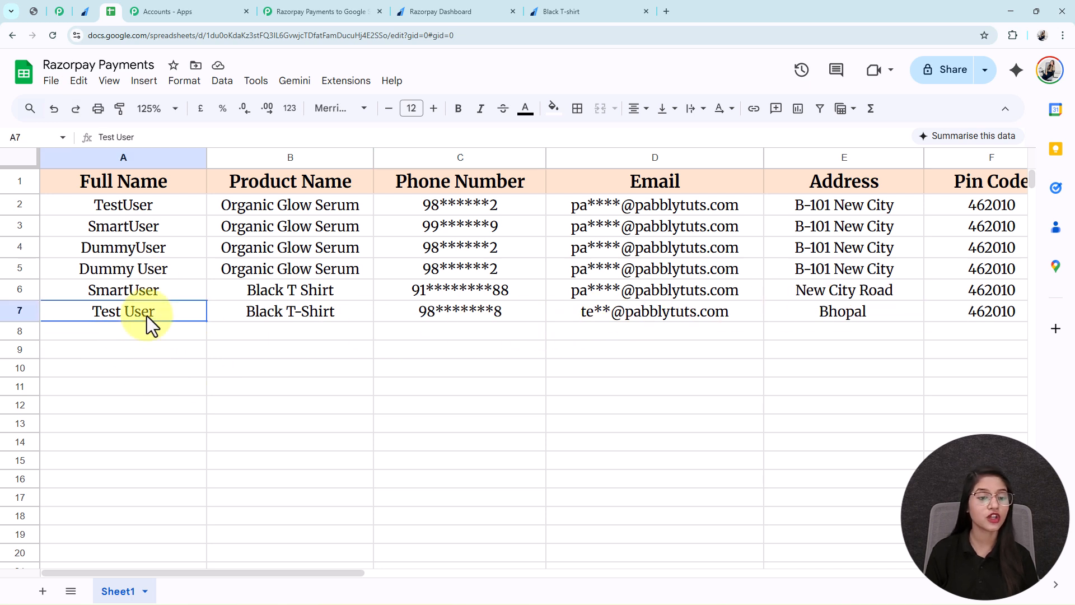
left_click(234, 316)
left_click(459, 318)
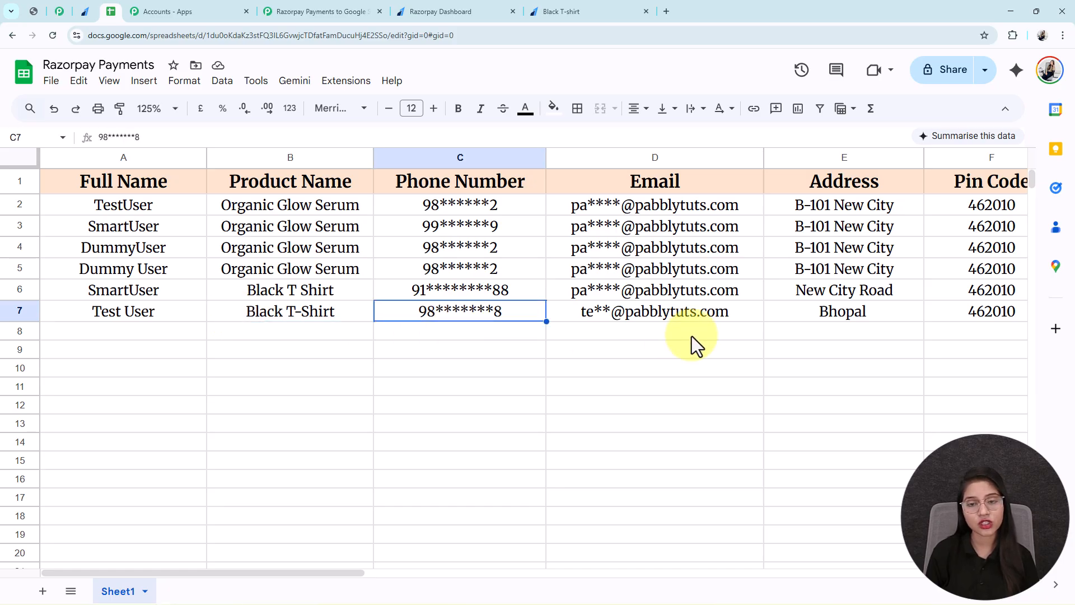
left_click(664, 317)
left_click(797, 319)
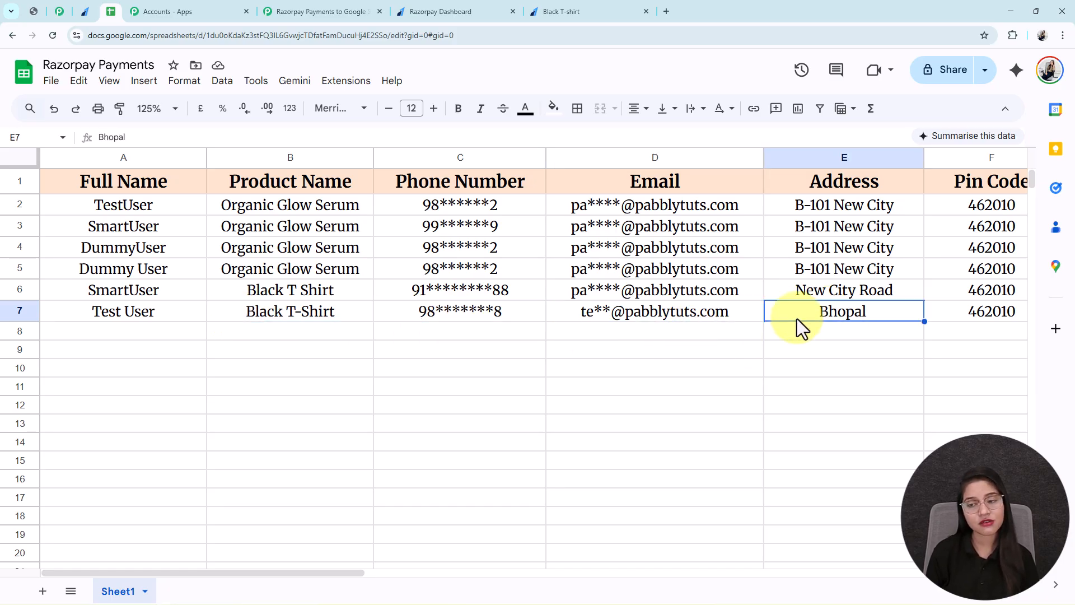
left_click(953, 309)
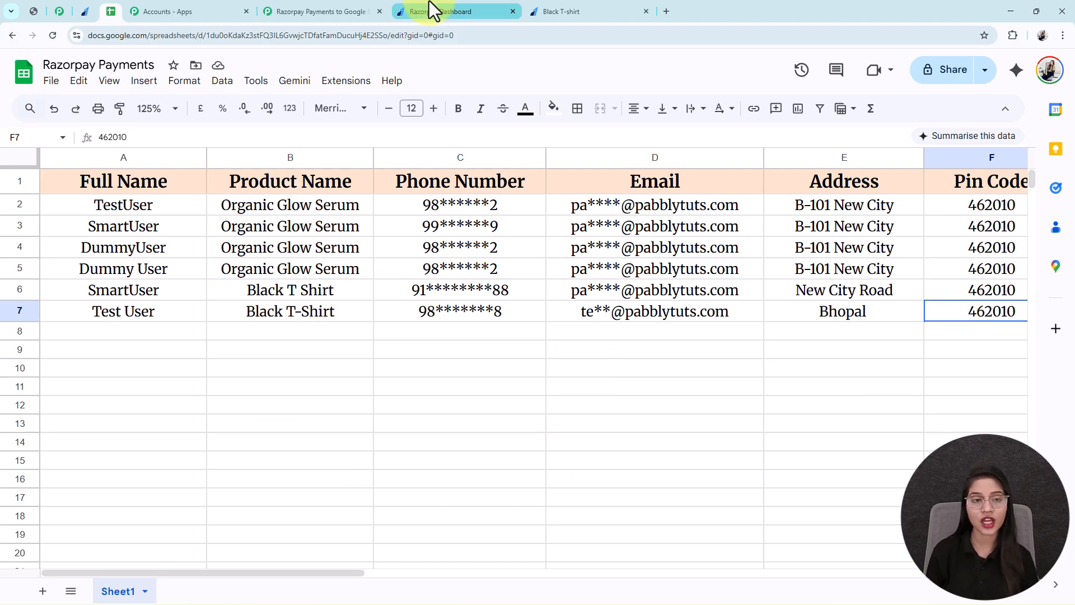
- Return to the Pabbly Connect workflow, glance at the sheet once more, and close the Google Sheets action setup
left_click(273, 8)
scroll(835, 553, "up", 3)
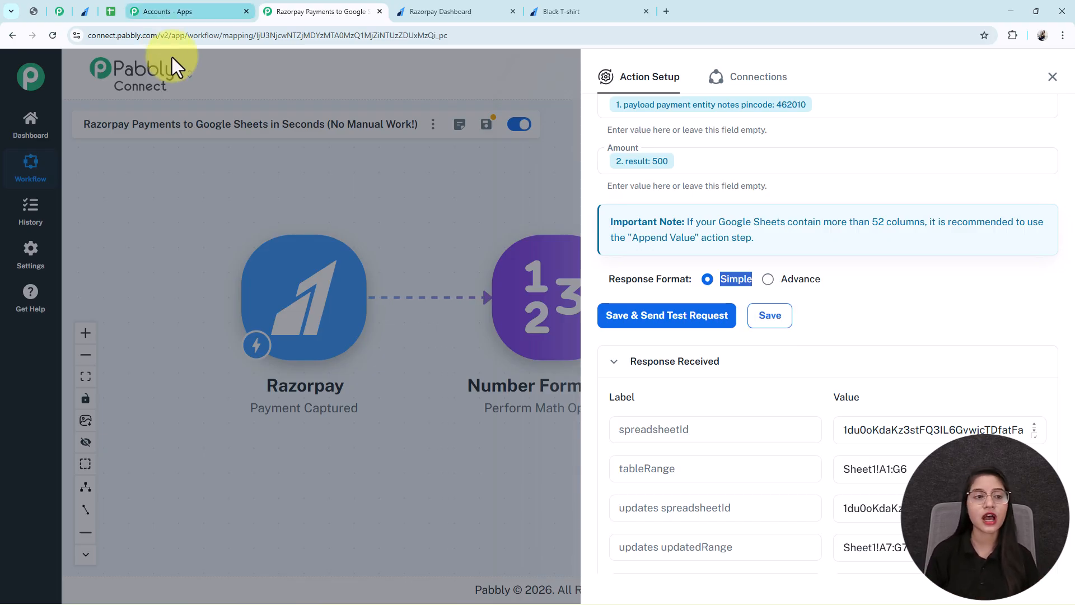
left_click(111, 18)
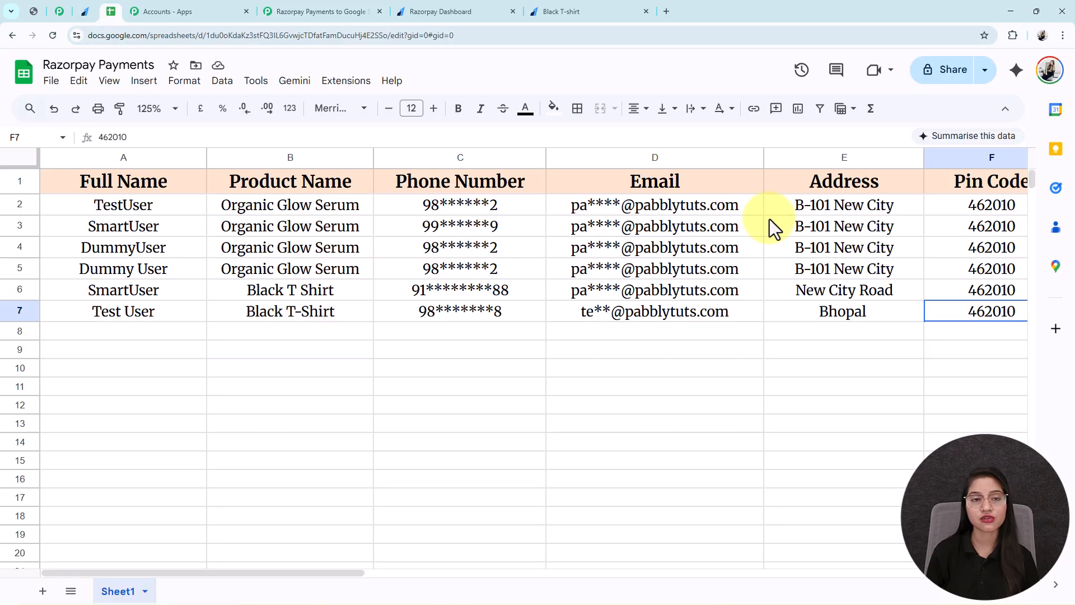
left_click(332, 10)
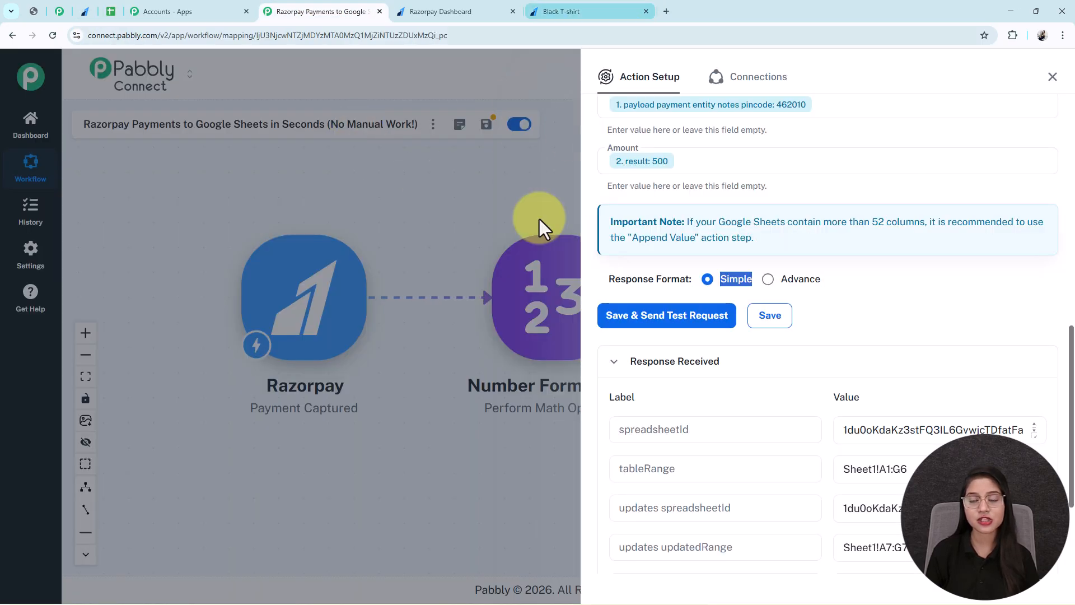
left_click(1053, 76)
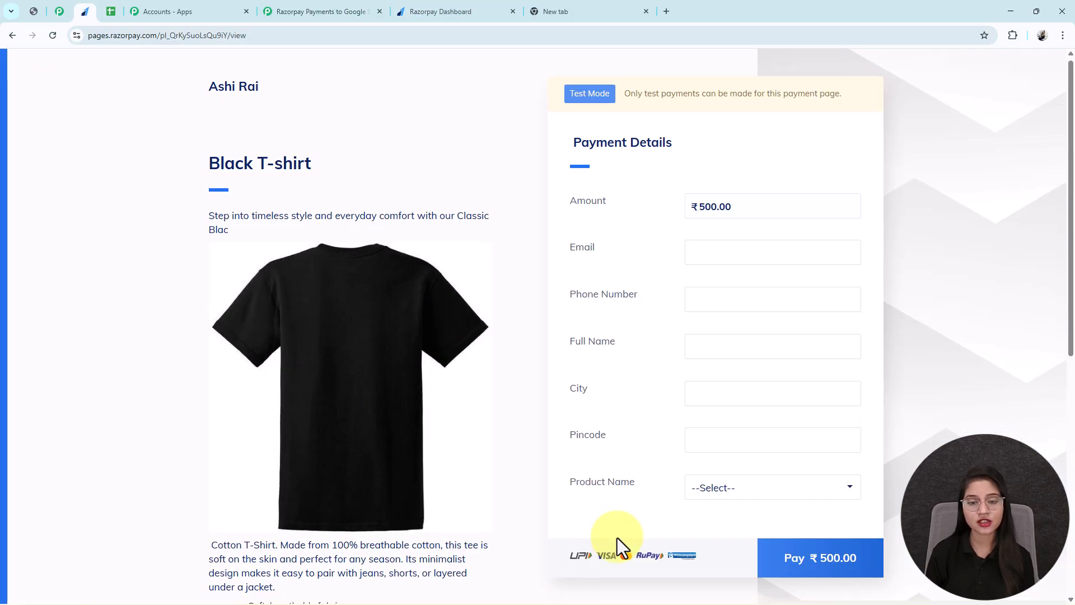
- Review the customer details entered on the Black T-shirt payment page, choose Blue T-Shirt as the product and pay ₹500
scroll(618, 540, "down", 1)
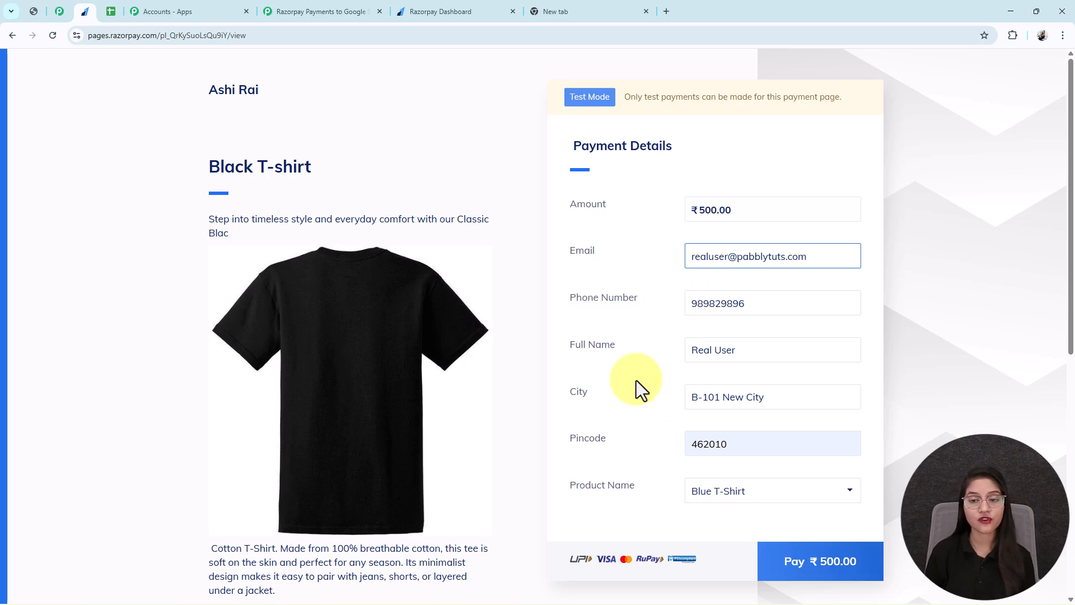
left_click_drag(832, 256, 662, 268)
left_click_drag(764, 307, 688, 329)
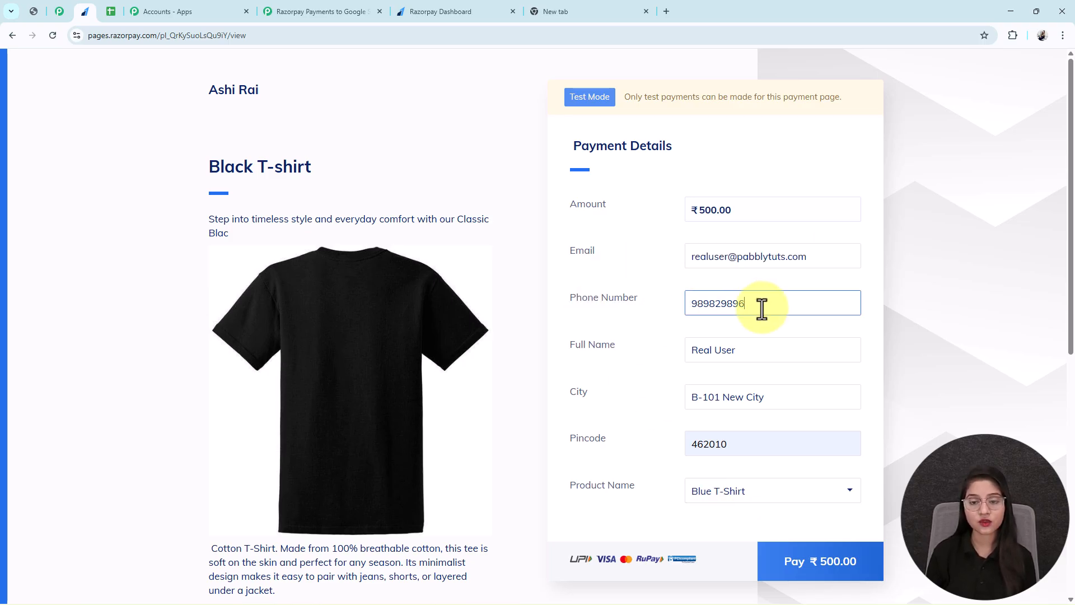
left_click(765, 356)
left_click_drag(765, 356, 652, 370)
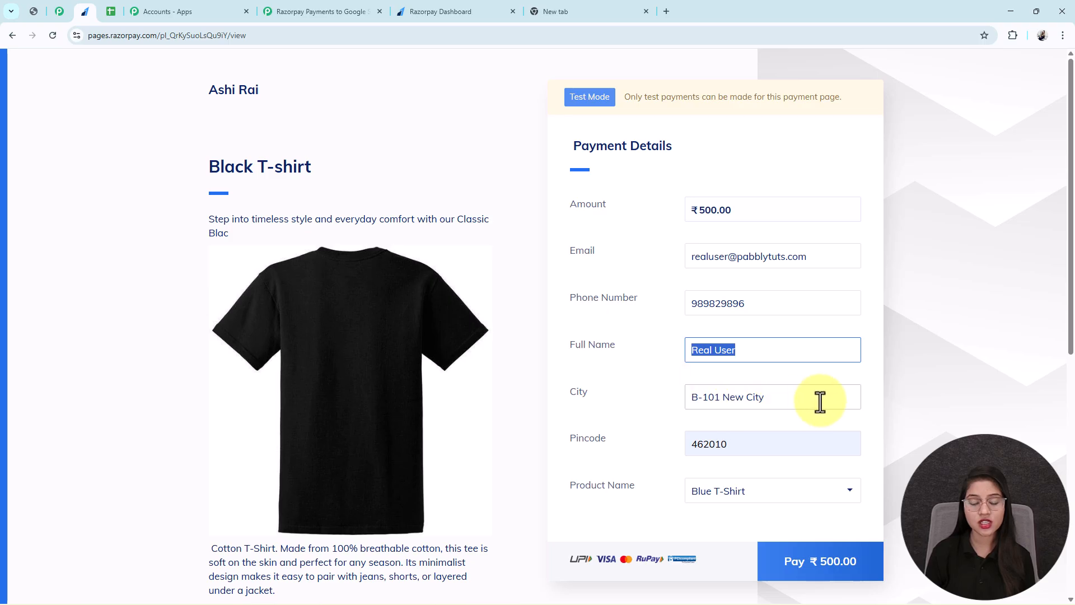
left_click_drag(816, 401, 670, 402)
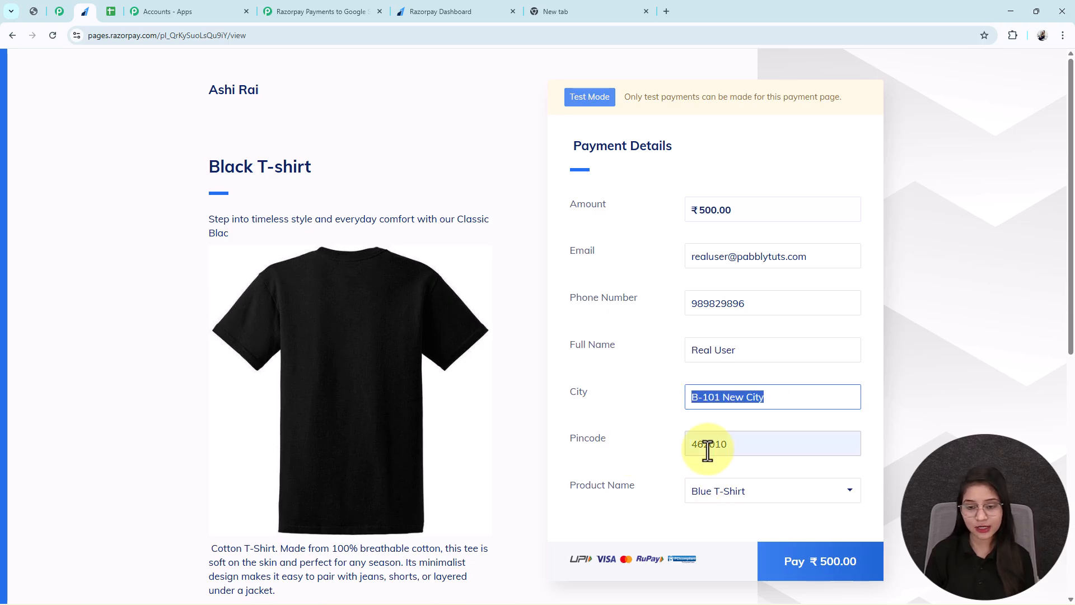
left_click(750, 494)
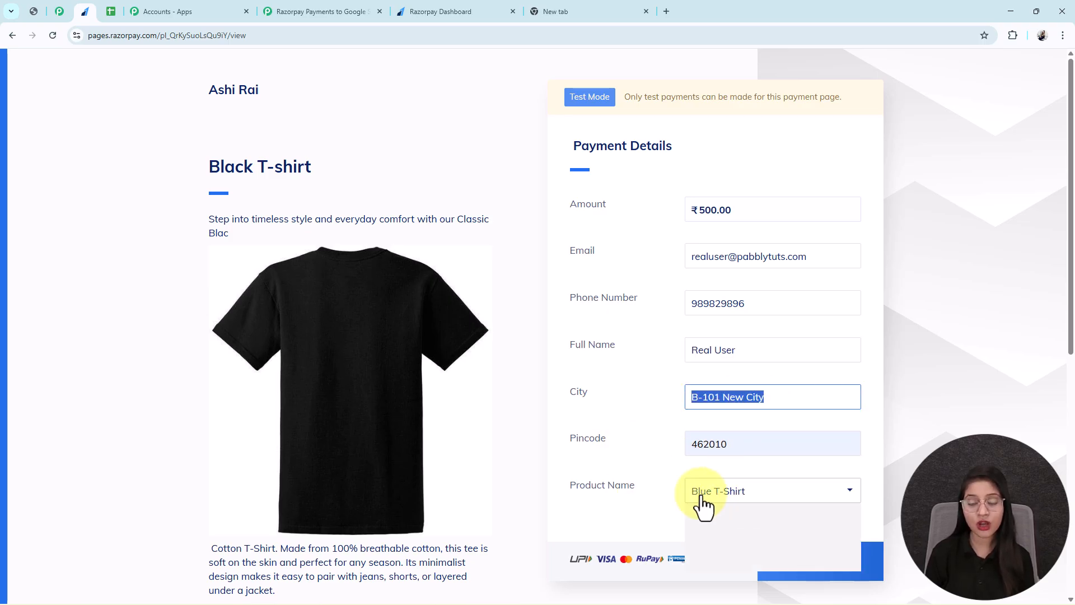
left_click(719, 547)
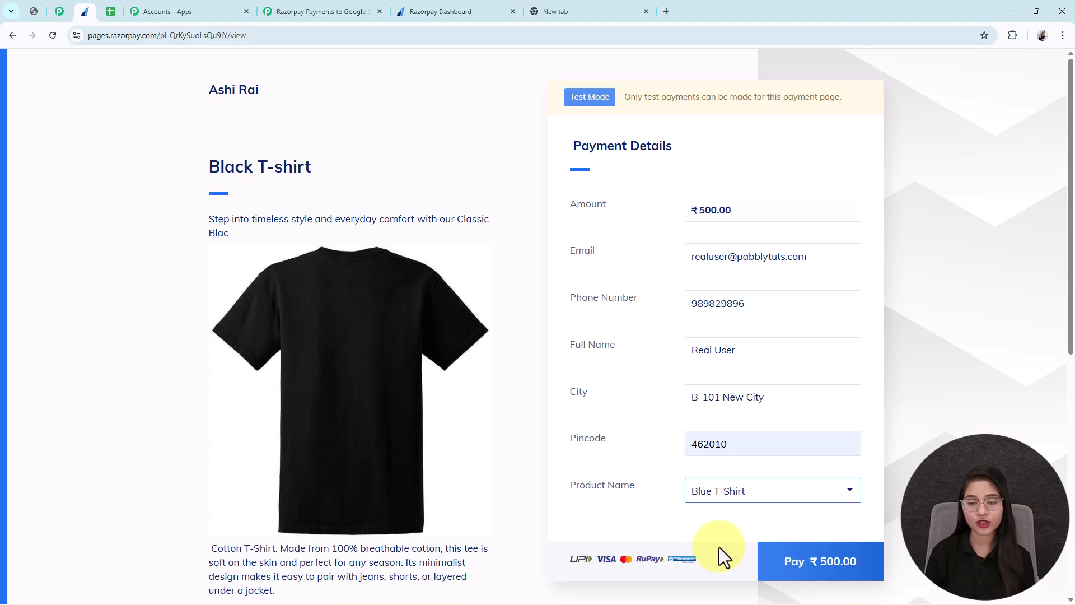
left_click(820, 557)
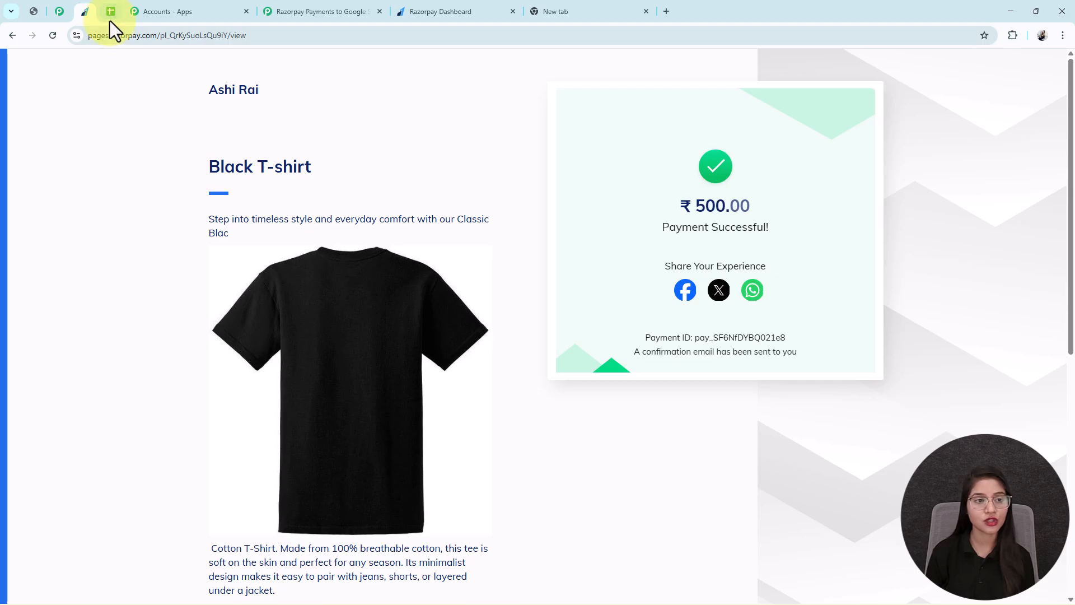
- Switch to the Razorpay Payments sheet and check the new payment's values in row 8, from Full Name to Pin Code
left_click(110, 12)
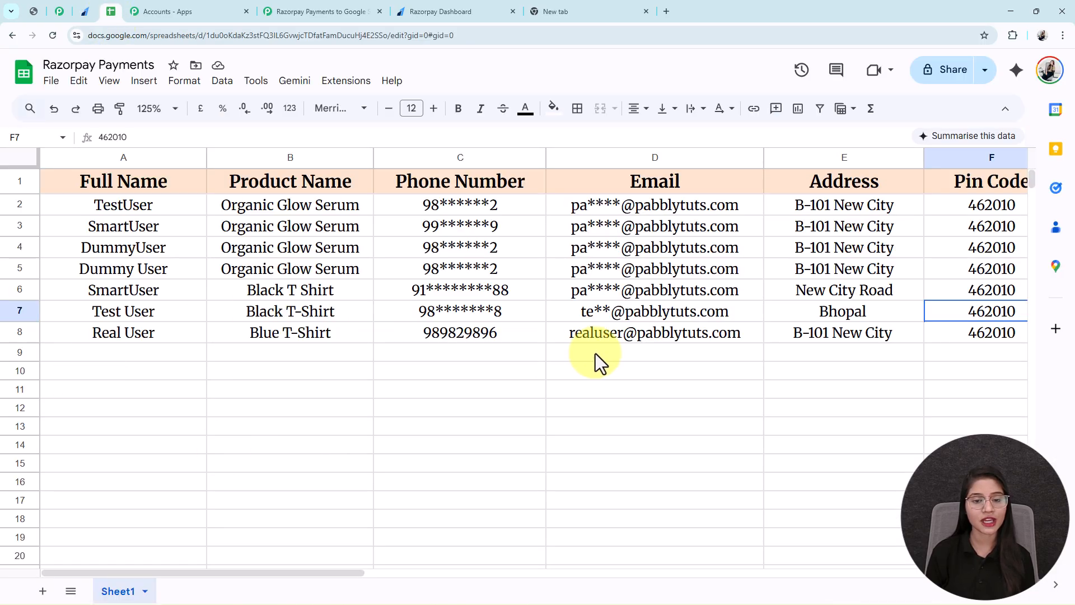
left_click(140, 336)
left_click(248, 336)
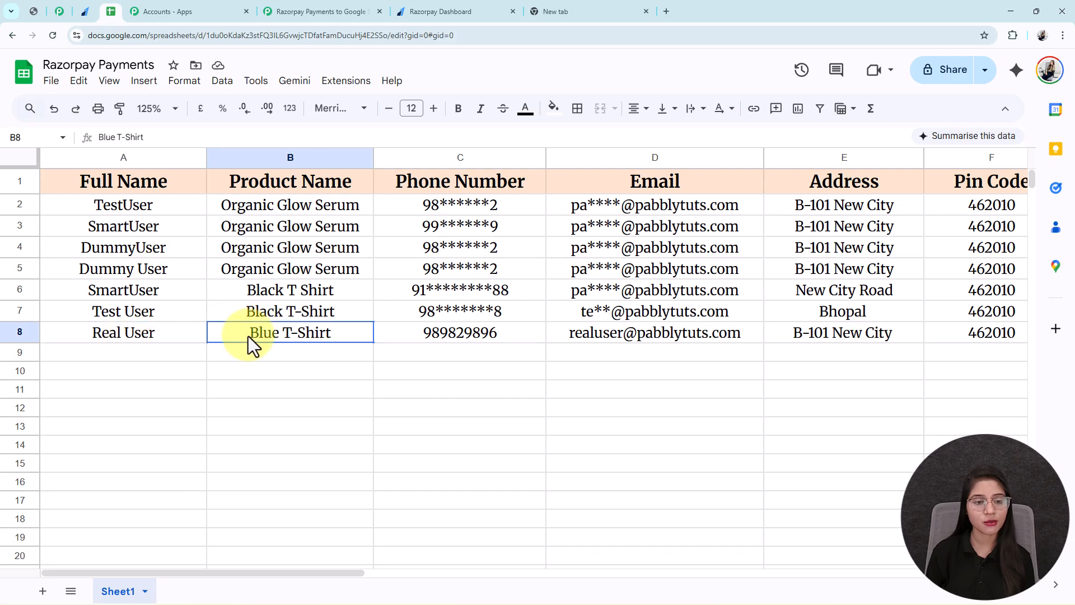
left_click(426, 334)
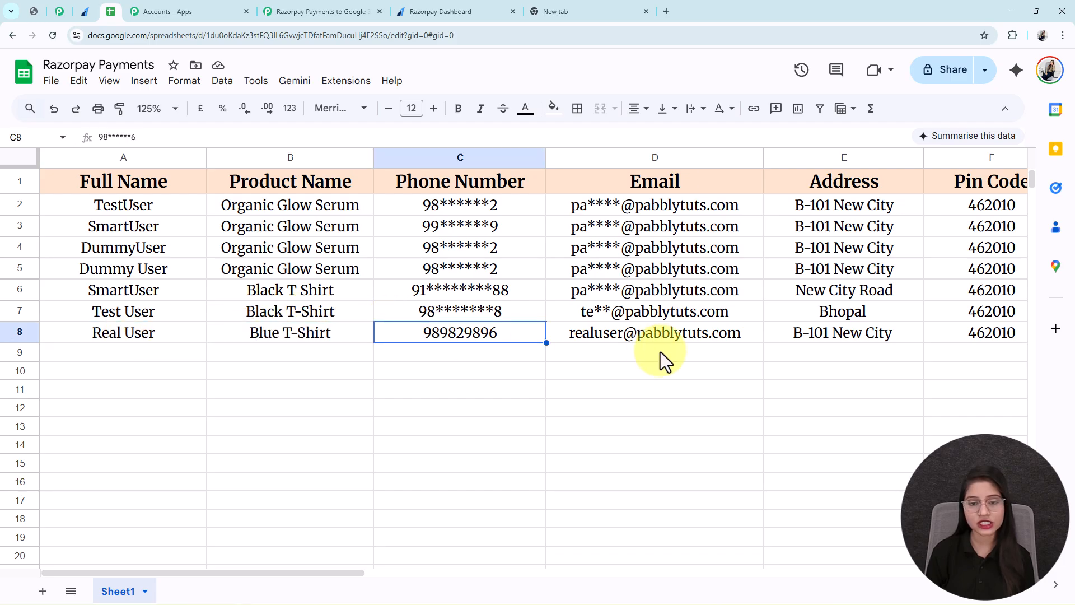
left_click(641, 337)
left_click(816, 334)
left_click(927, 333)
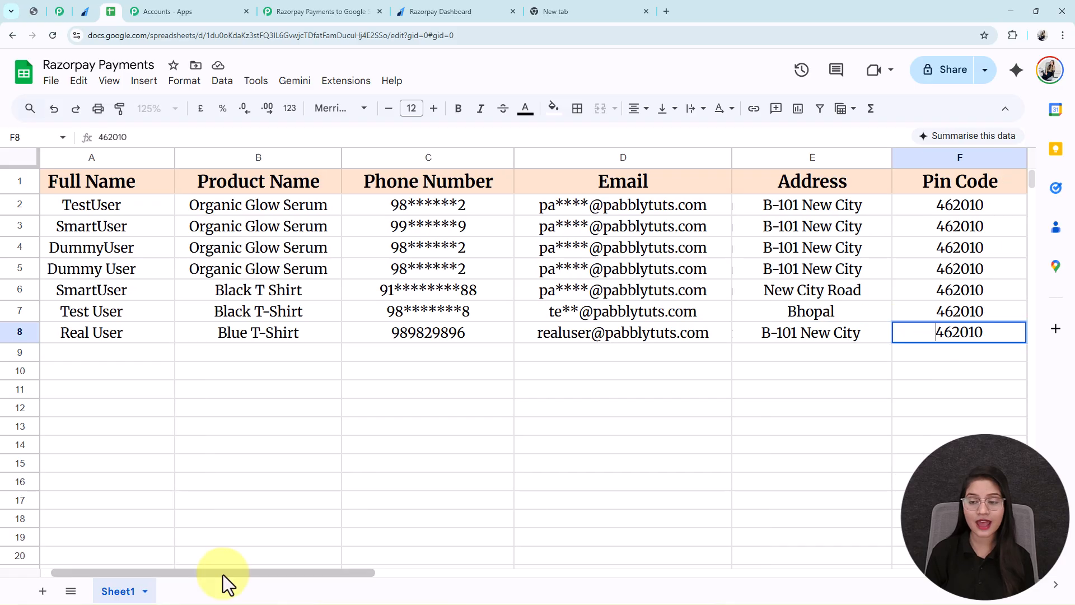
left_click(359, 446)
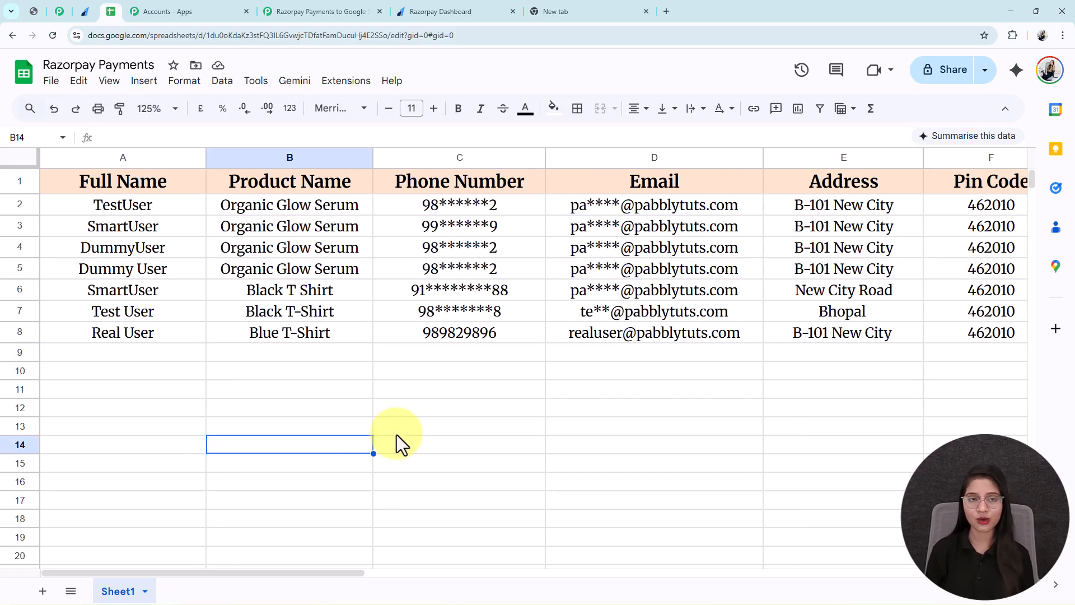
- Return to the Razorpay Payments to Google Sheets workflow in Pabbly Connect and view the Pabbly coupon code image
left_click(312, 12)
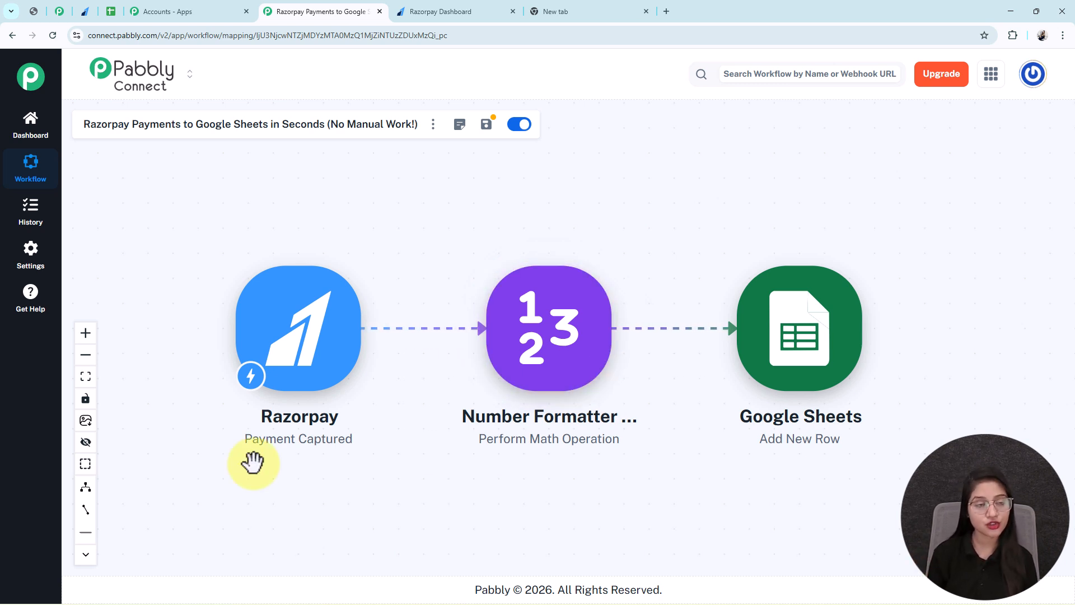
left_click(35, 12)
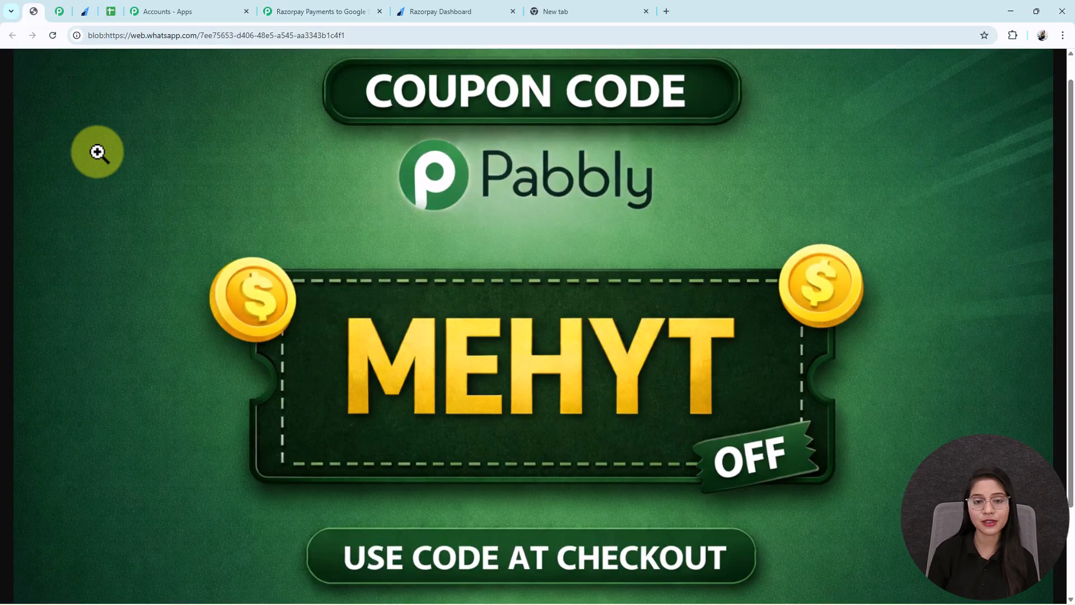